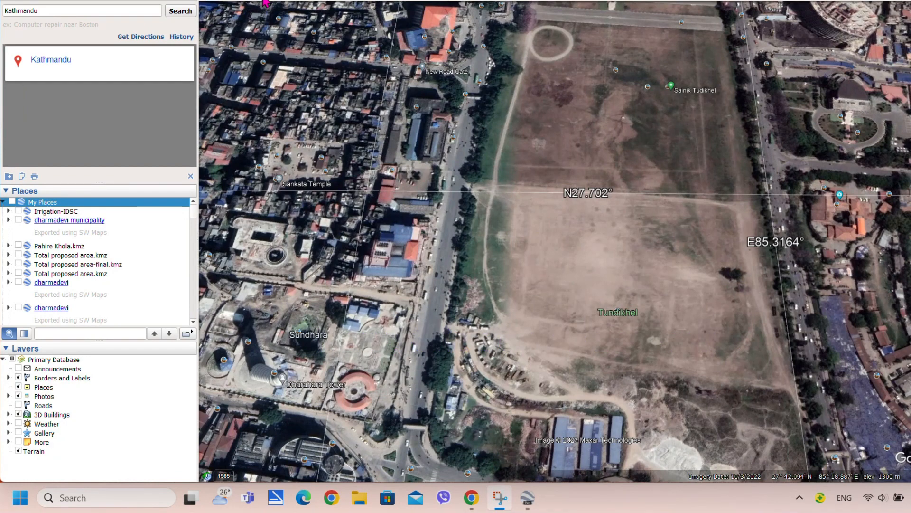
Create a path named 'Road Edge' with a red line of width 3 and place its first point
left_click(264, 1)
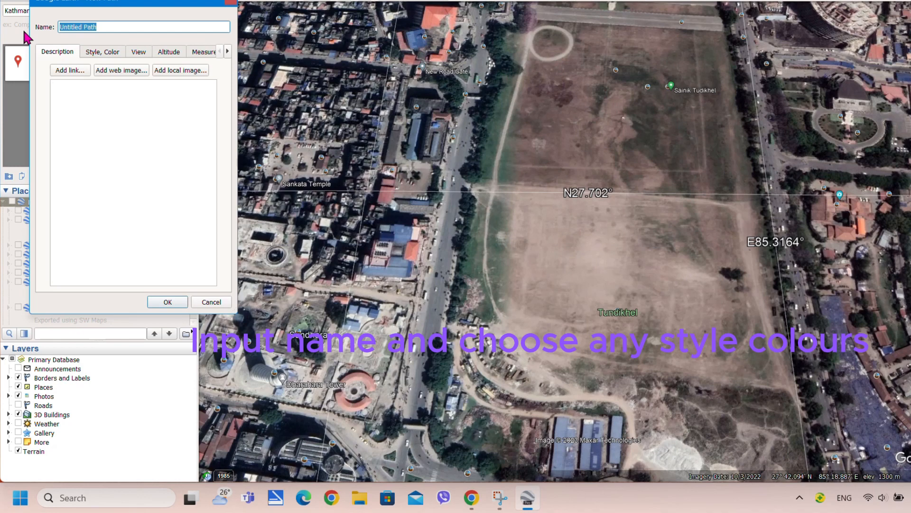
type("Road Edge")
left_click(101, 53)
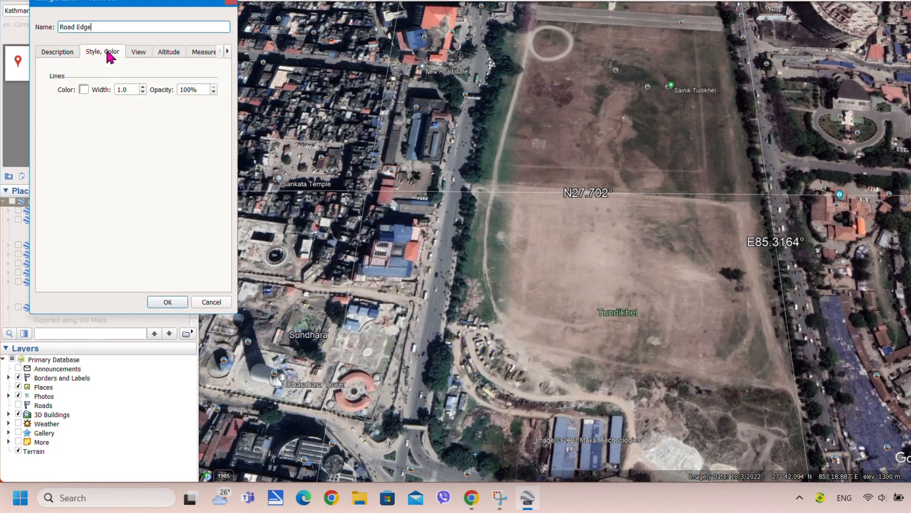
left_click(86, 91)
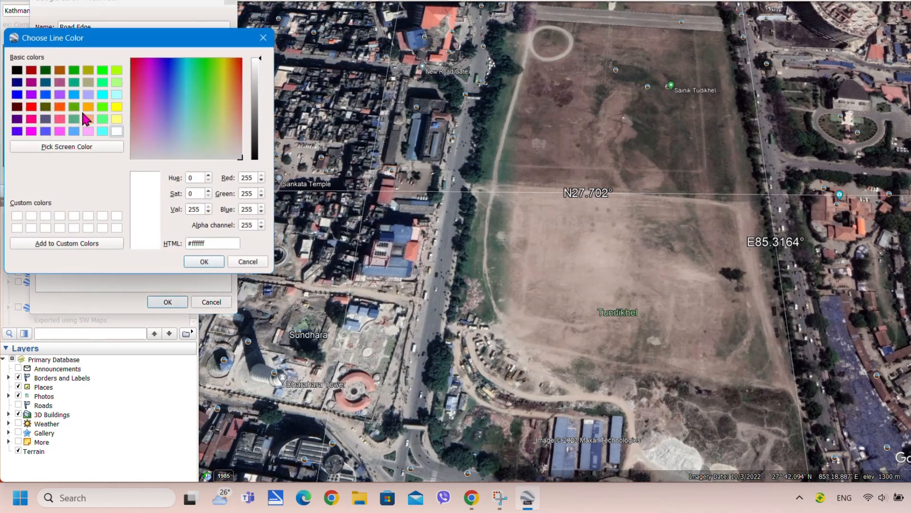
left_click(31, 107)
left_click(204, 262)
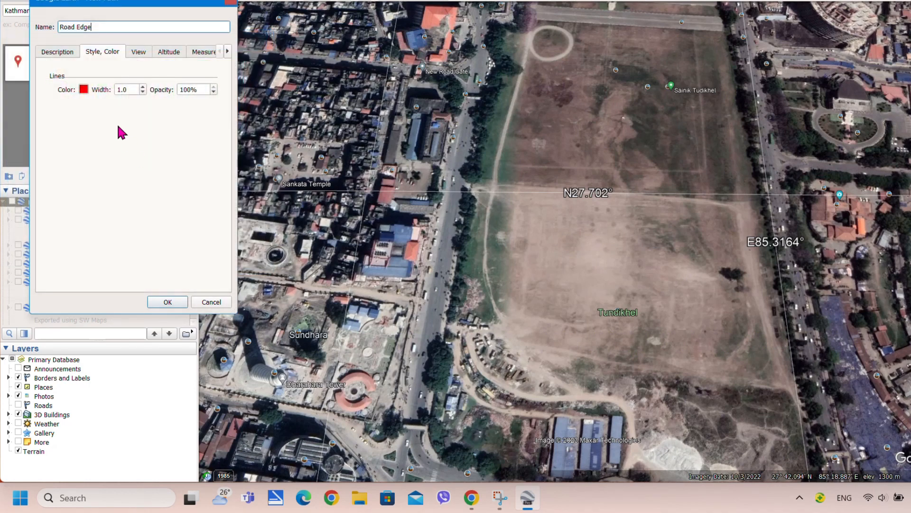
double_click(127, 90)
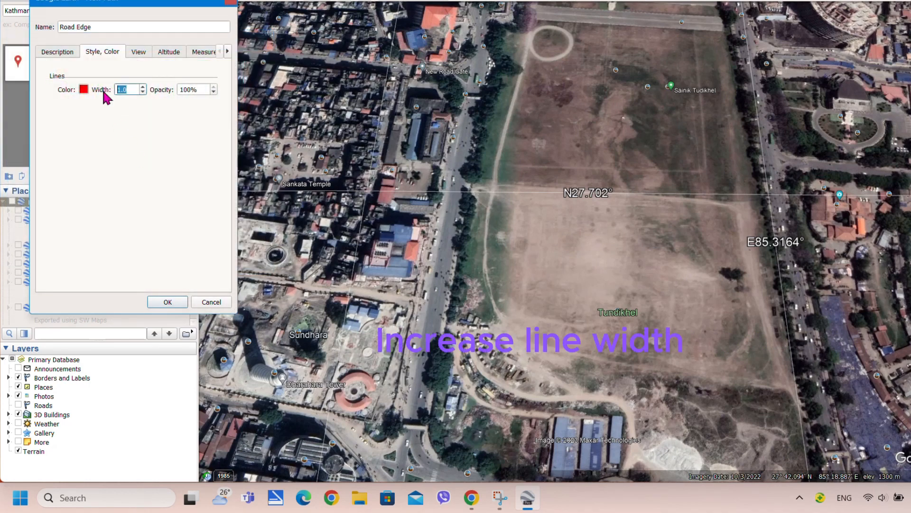
type("3")
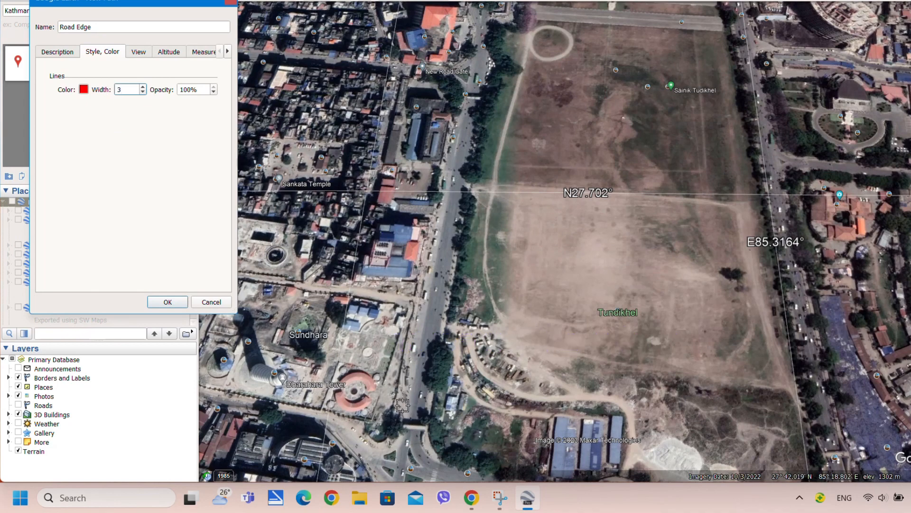
scroll(400, 404, "up", 3)
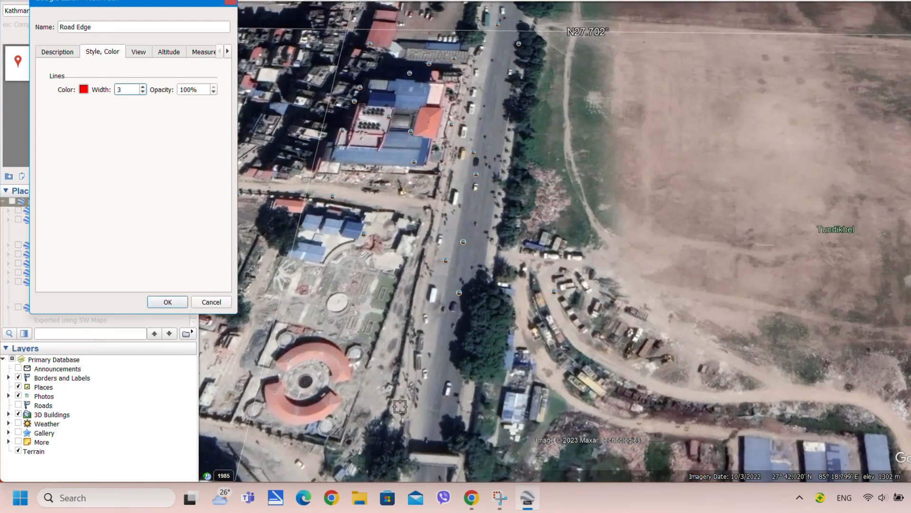
left_click(400, 407)
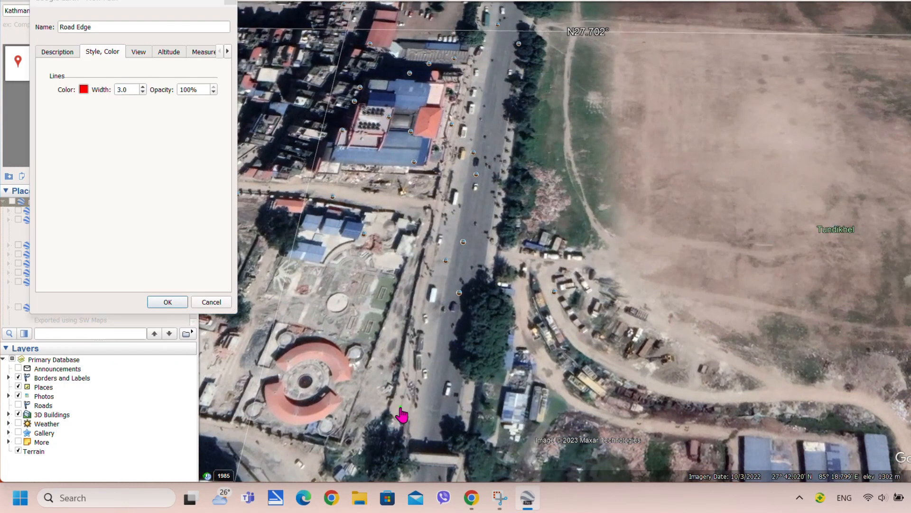
Trace the Road Edge path north along the road's western edge
left_click(425, 294)
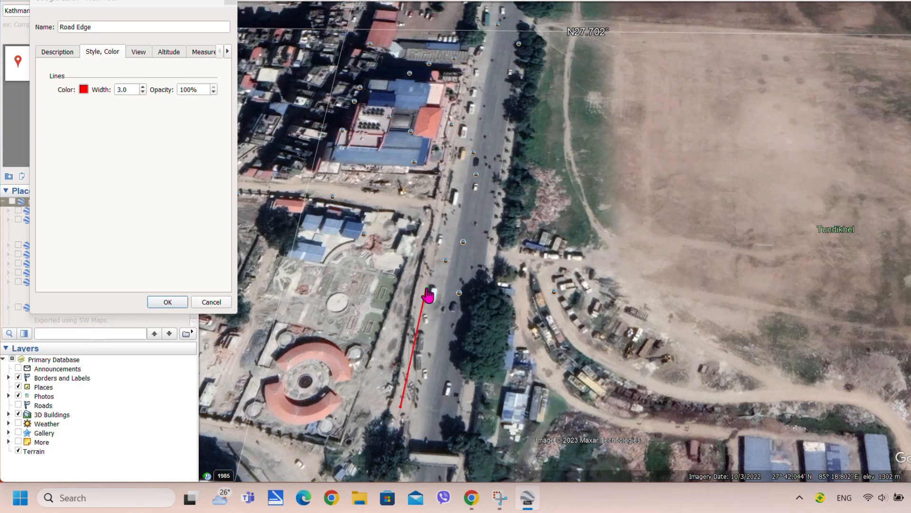
left_click(446, 185)
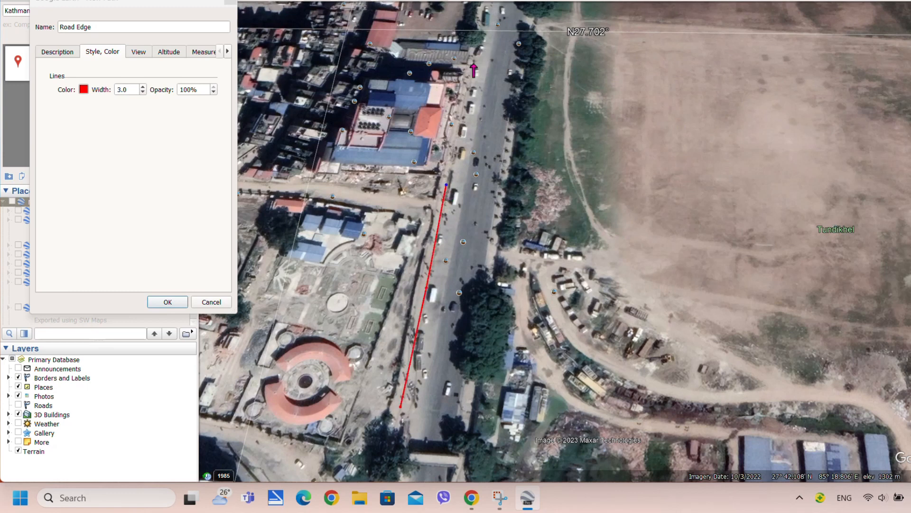
left_click(474, 65)
scroll(481, 142, "down", 4)
scroll(484, 205, "up", 3)
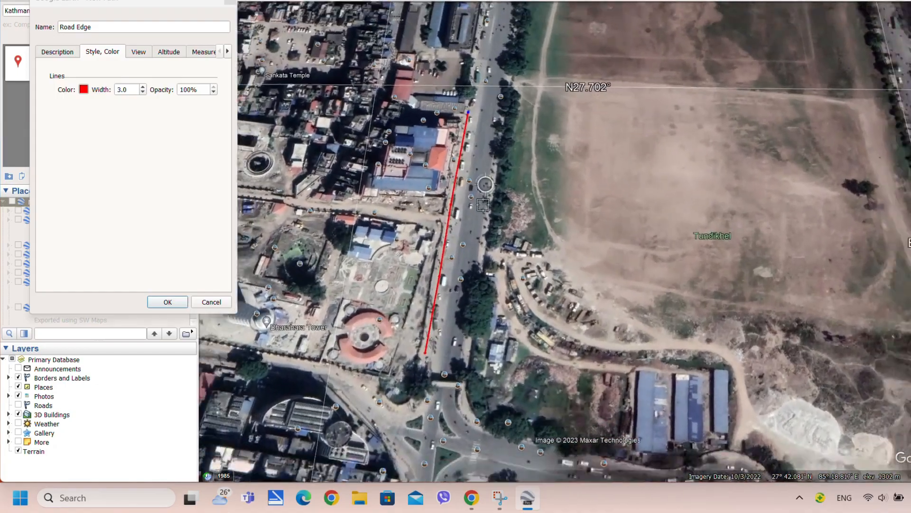
scroll(485, 184, "down", 5)
scroll(495, 98, "up", 4)
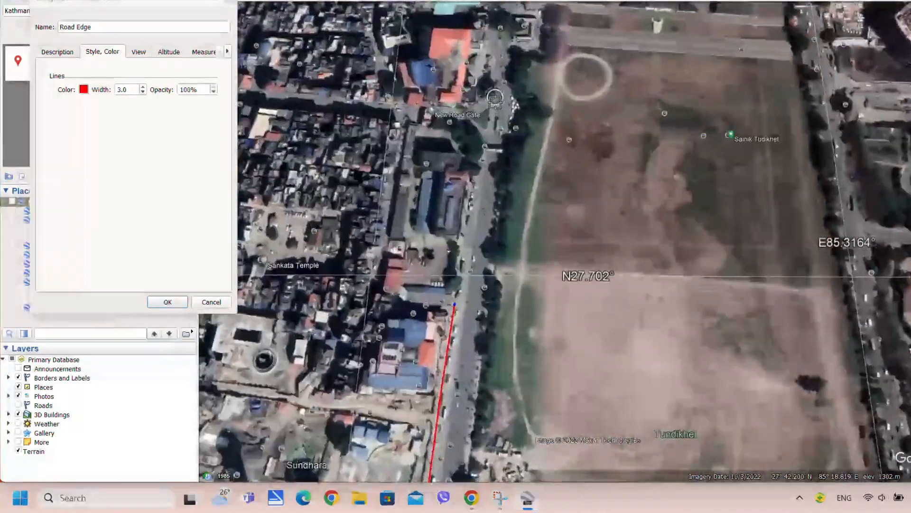
scroll(495, 101, "up", 3)
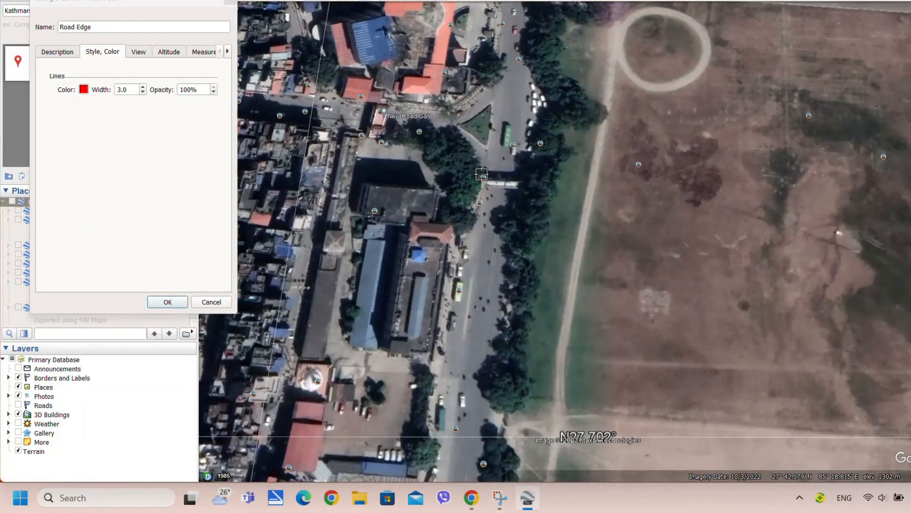
scroll(482, 175, "down", 1)
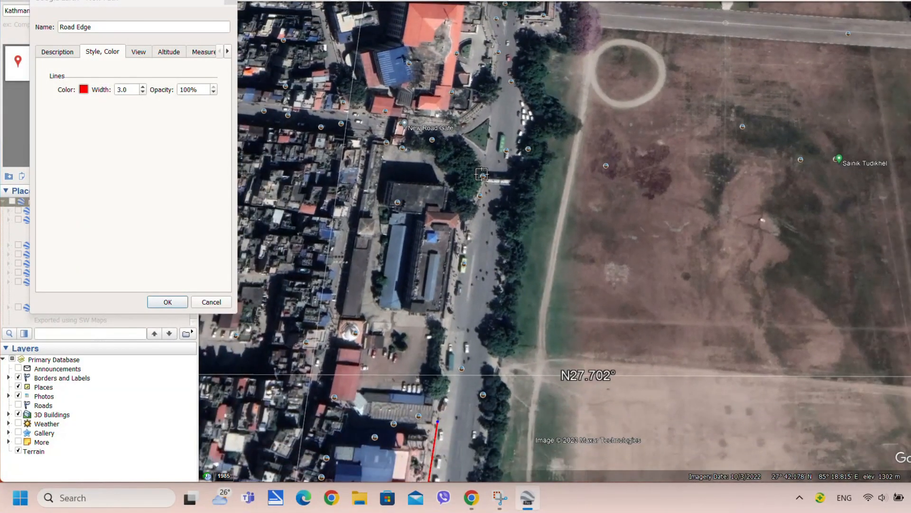
Bend the path toward New Road Gate, end it beside the gate, and save it
left_click(457, 274)
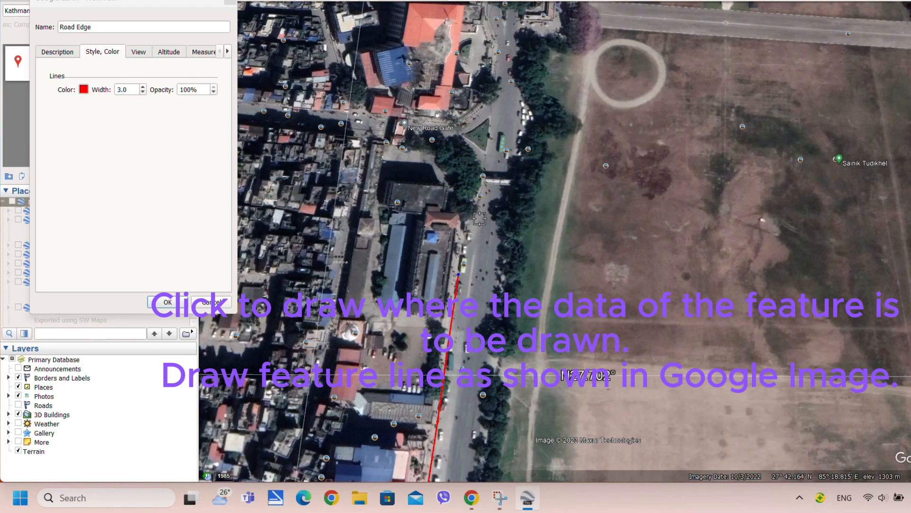
scroll(480, 218, "up", 3)
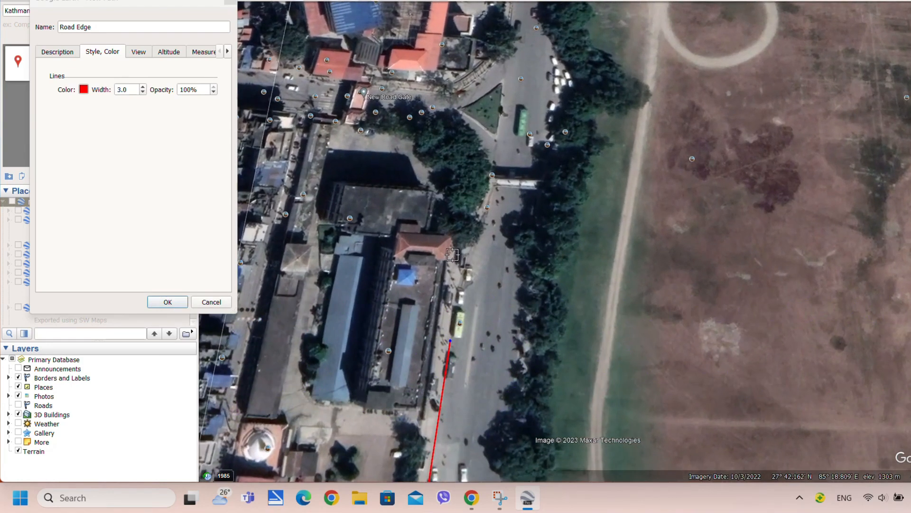
left_click(480, 175)
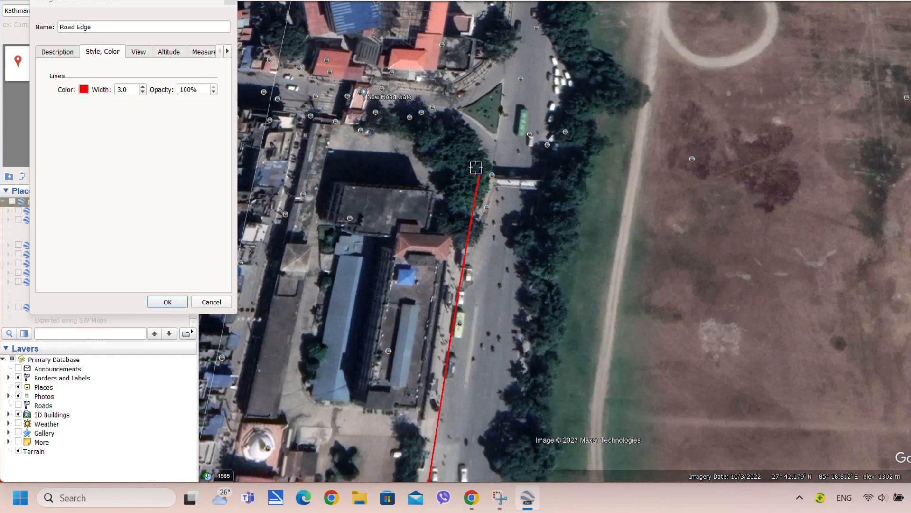
left_click(459, 145)
left_click(426, 119)
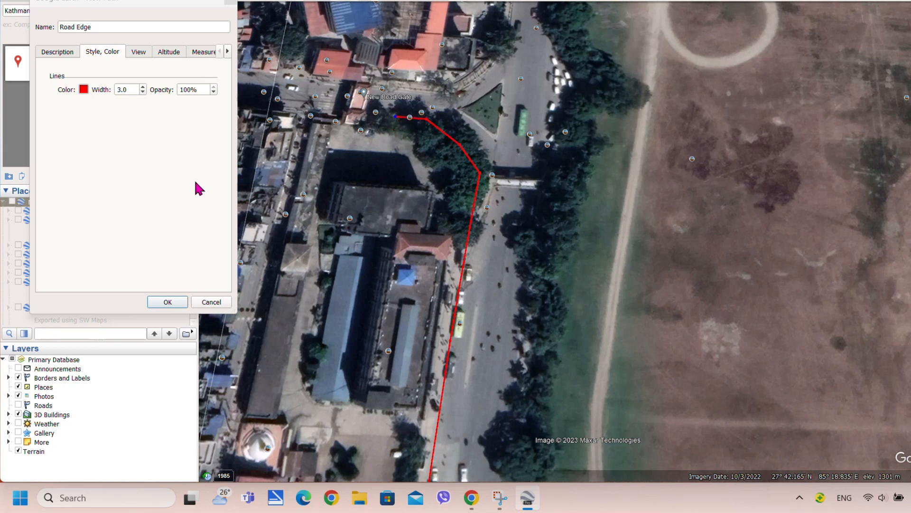
left_click(167, 301)
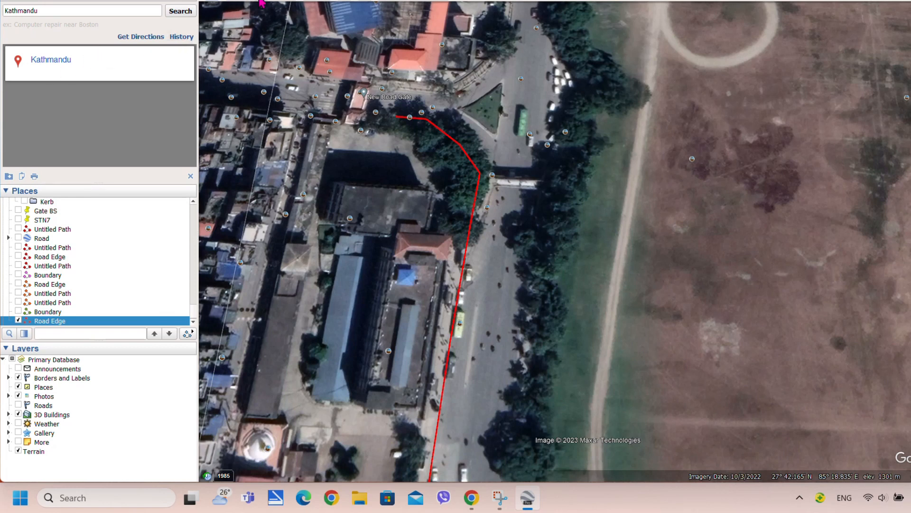
Start another path and trace it north from New Road Gate along the road edge
key("ctrl+shift+t")
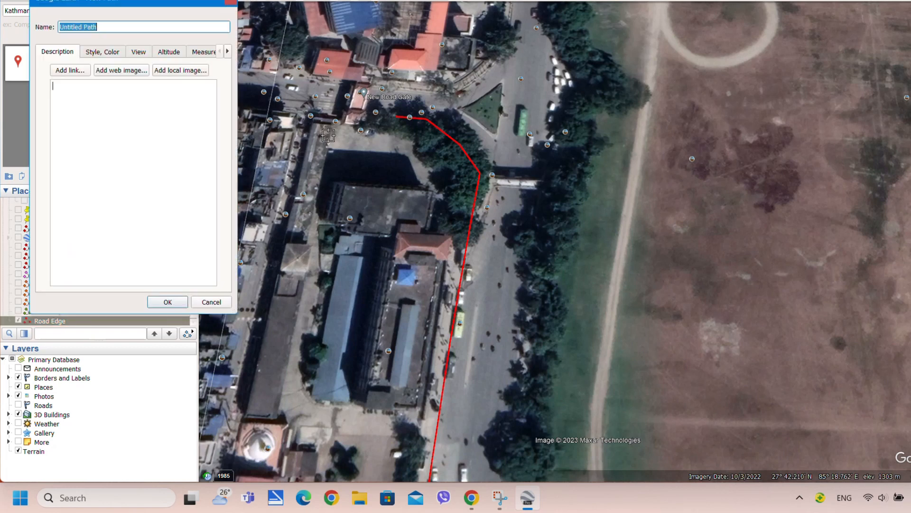
left_click(393, 88)
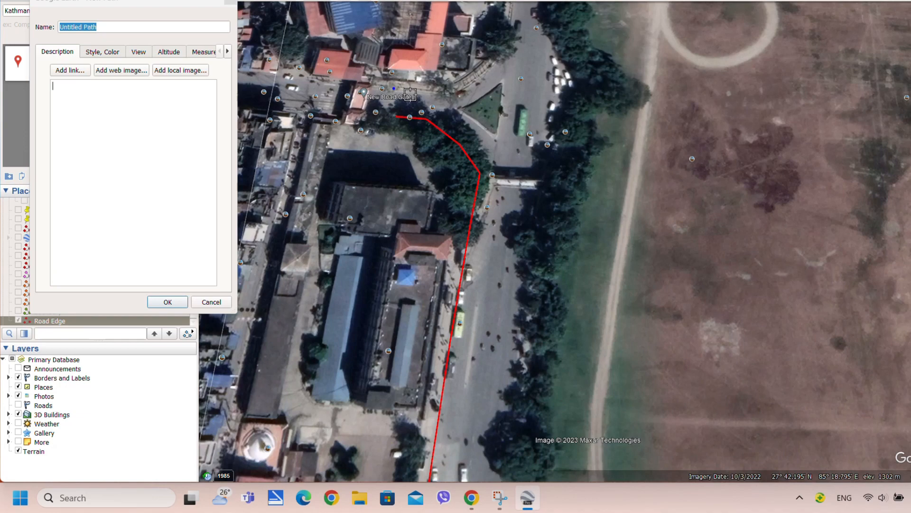
left_click(444, 91)
left_click(475, 80)
scroll(499, 60, "down", 3)
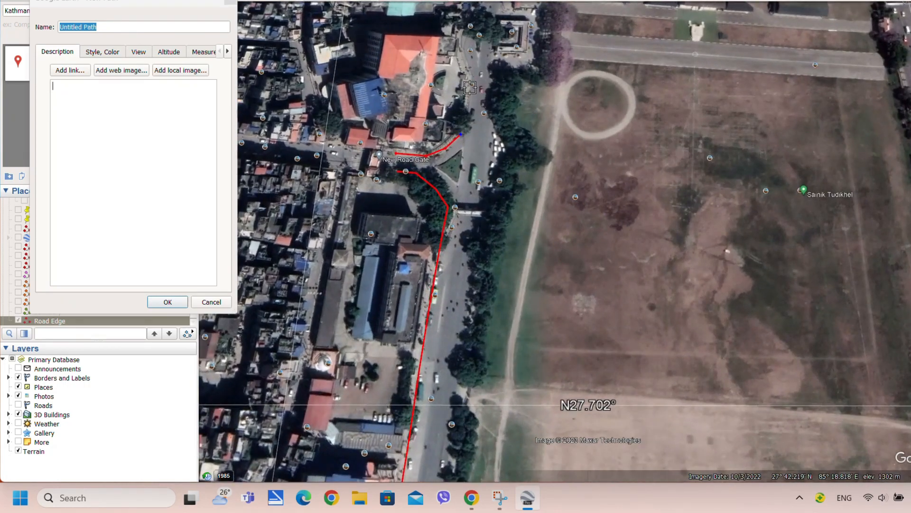
left_click(471, 74)
scroll(458, 57, "down", 3)
scroll(456, 51, "up", 3)
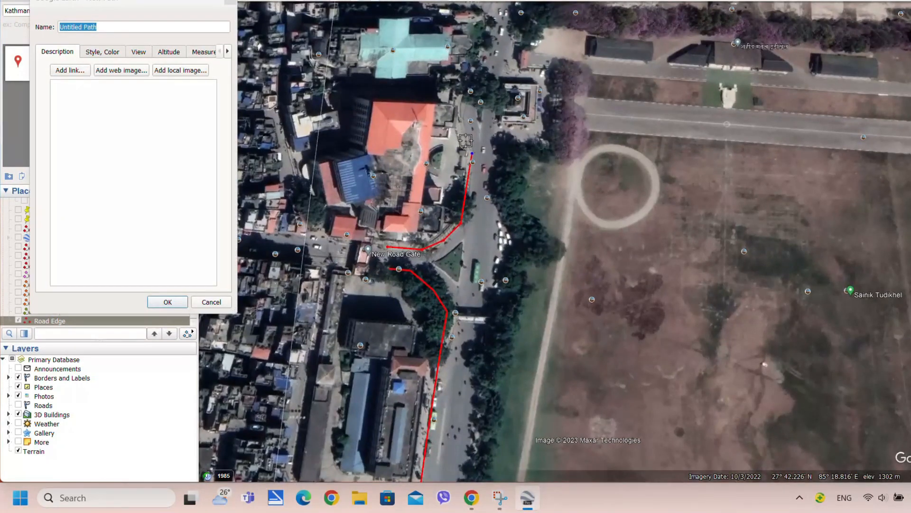
left_click(459, 110)
left_click(460, 88)
Rename the new path 'Road Edge' and save it to Places
scroll(494, 33, "down", 5)
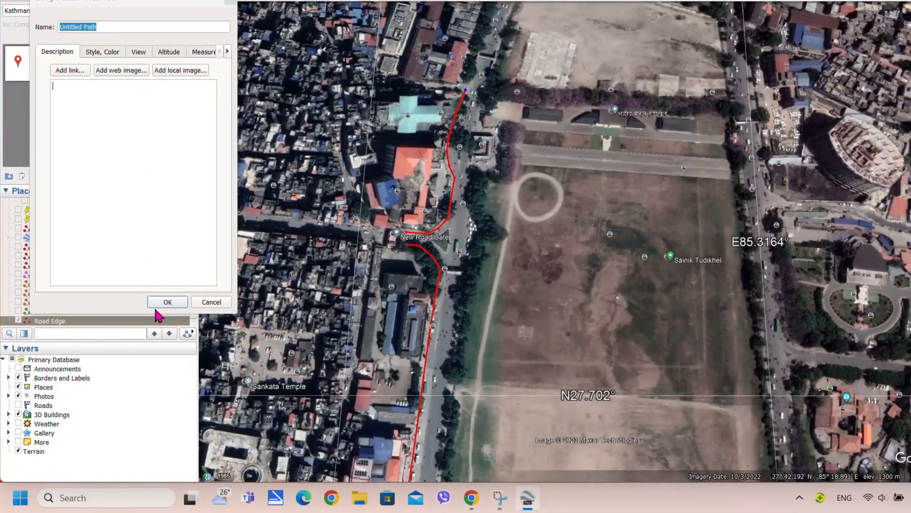
left_click_drag(109, 27, 16, 28)
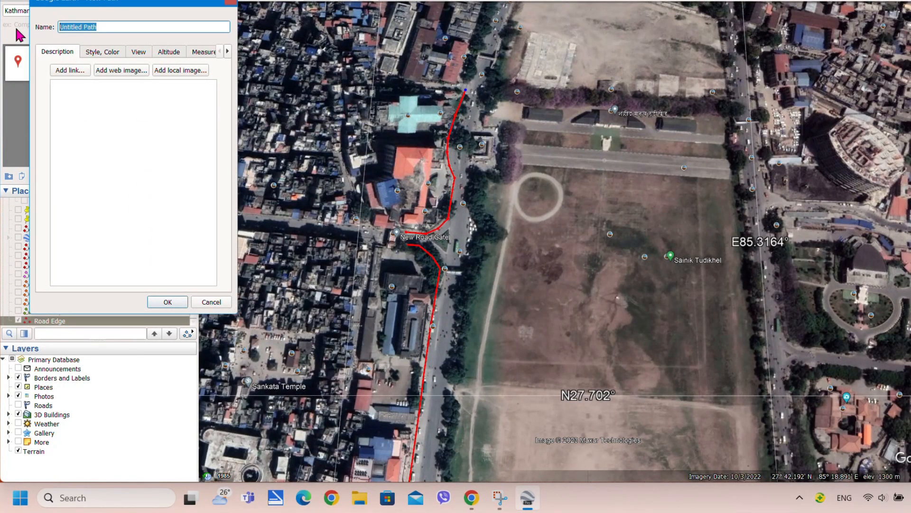
type("Road Edge")
left_click(169, 302)
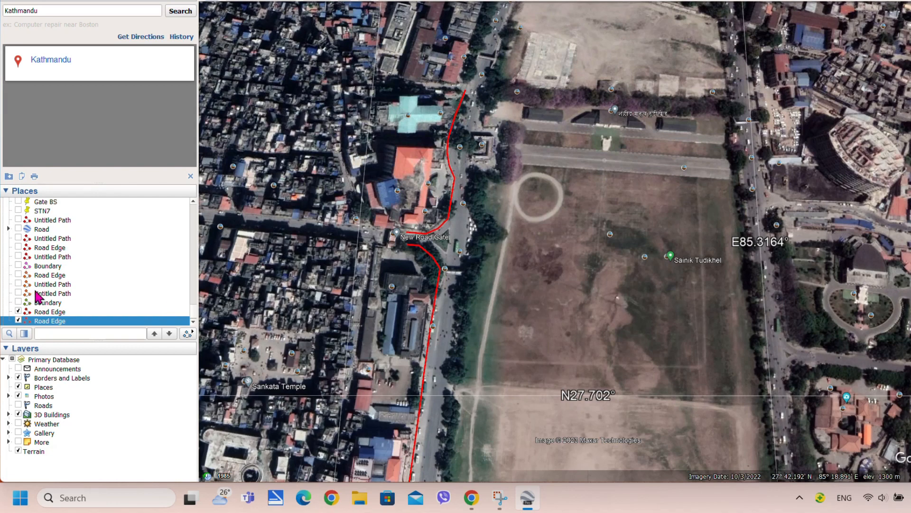
Move a Road Edge path into Temporary Places, keep both visible, and start a new path
scroll(45, 299, "down", 1)
left_click_drag(42, 313, 55, 325)
left_click(46, 305)
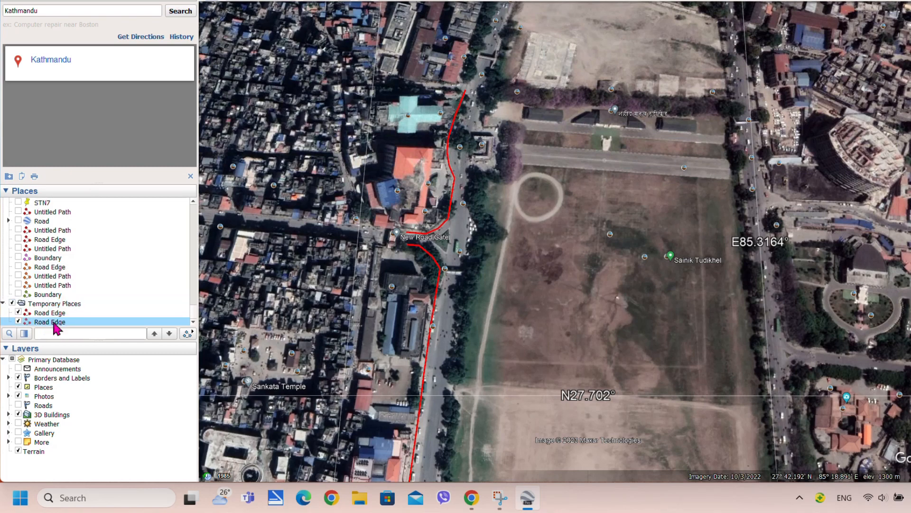
left_click(18, 321)
left_click(18, 321)
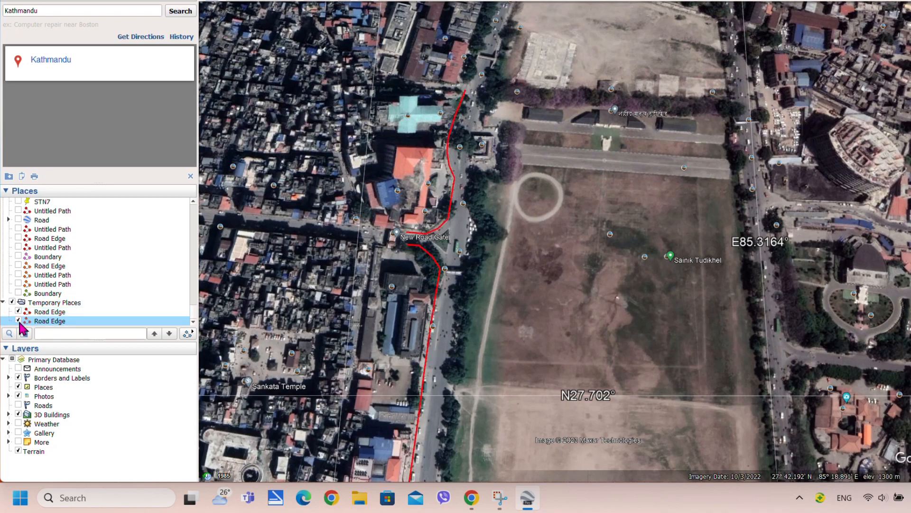
left_click(50, 312)
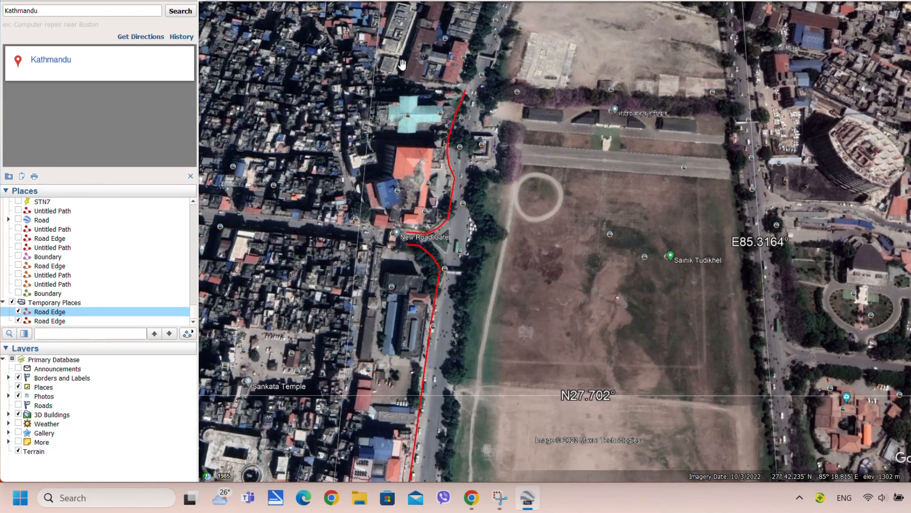
left_click(265, 3)
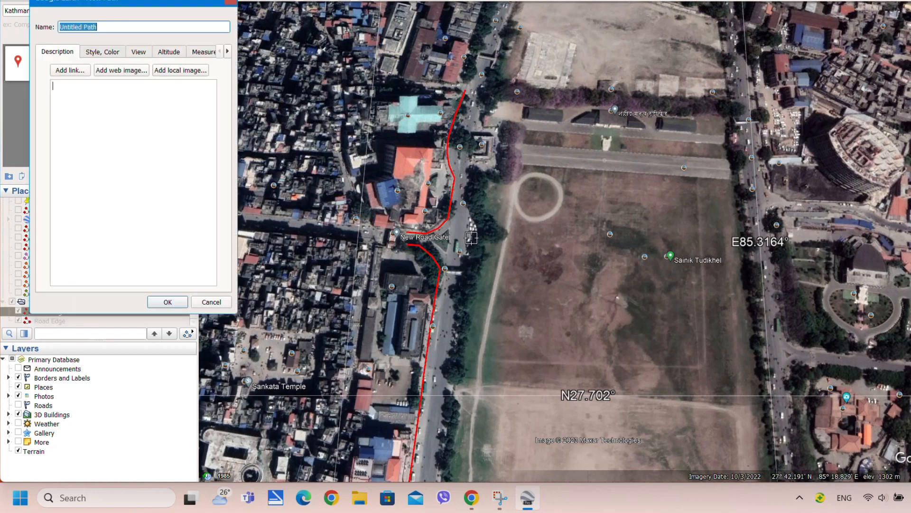
Draw the second road-edge line along the Tundikhel side and save it as 'RE'
scroll(470, 242, "down", 5)
scroll(444, 380, "up", 5)
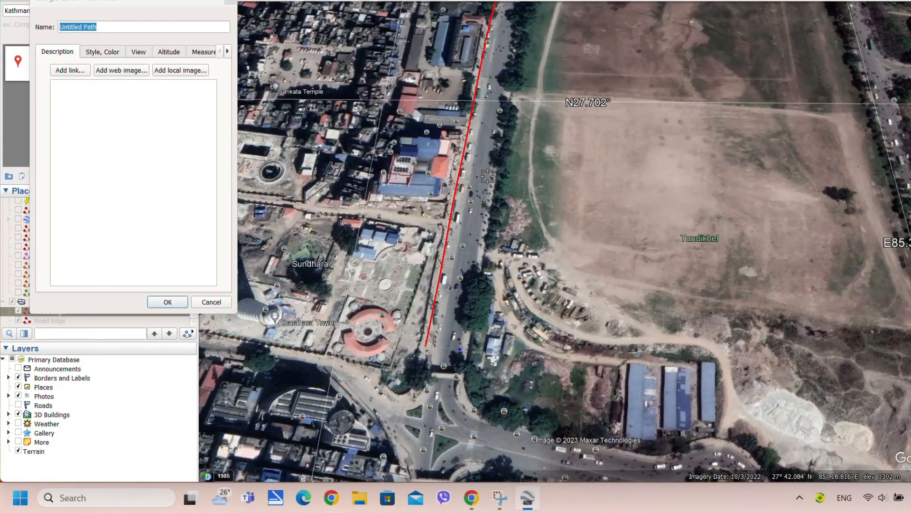
left_click(513, 51)
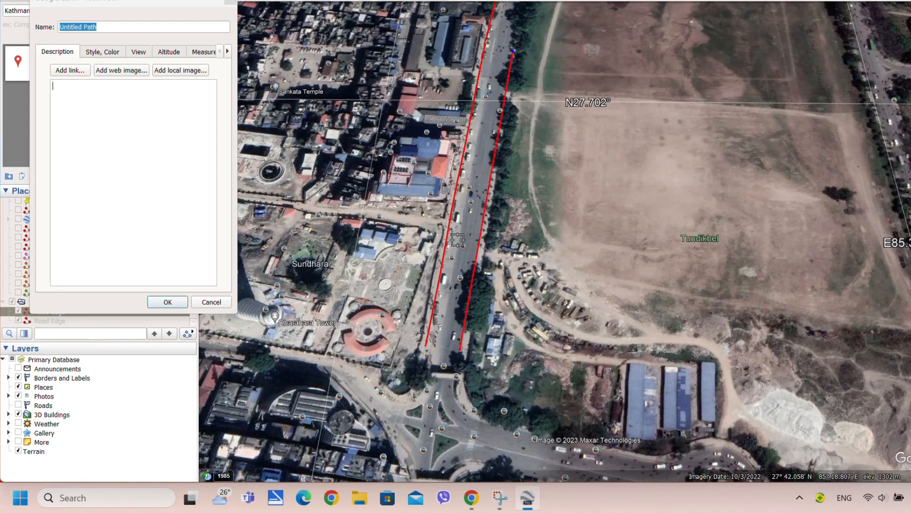
scroll(458, 240, "down", 4)
scroll(511, 60, "up", 3)
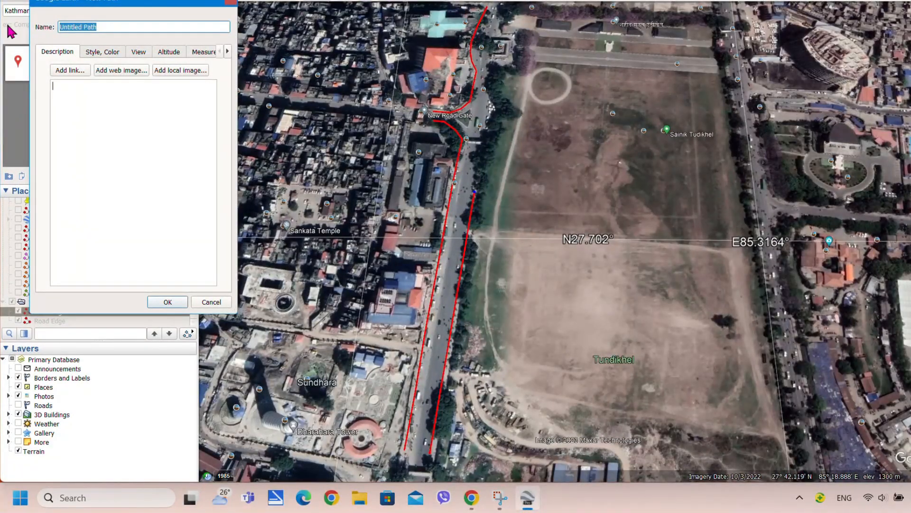
type("RE")
left_click(169, 302)
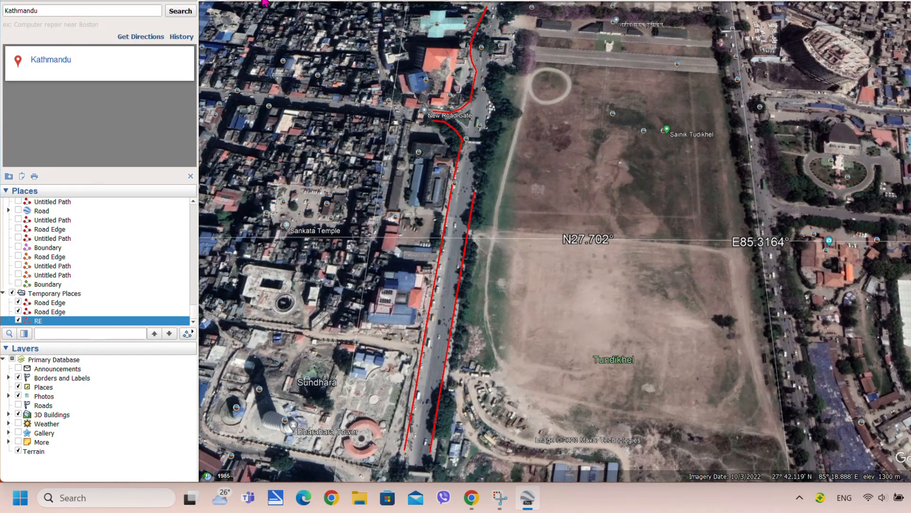
key("ctrl+shift+t")
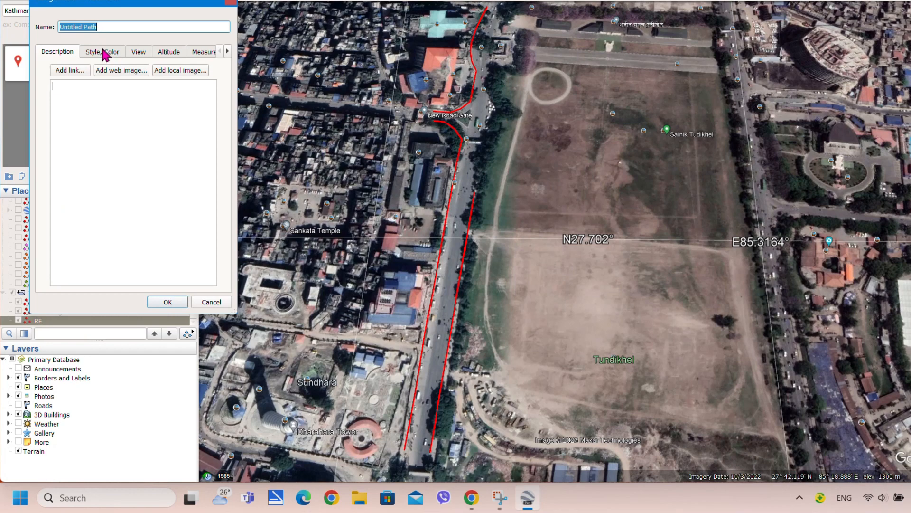
Name the new path 'Boundary' and give it a green line colour
type("B")
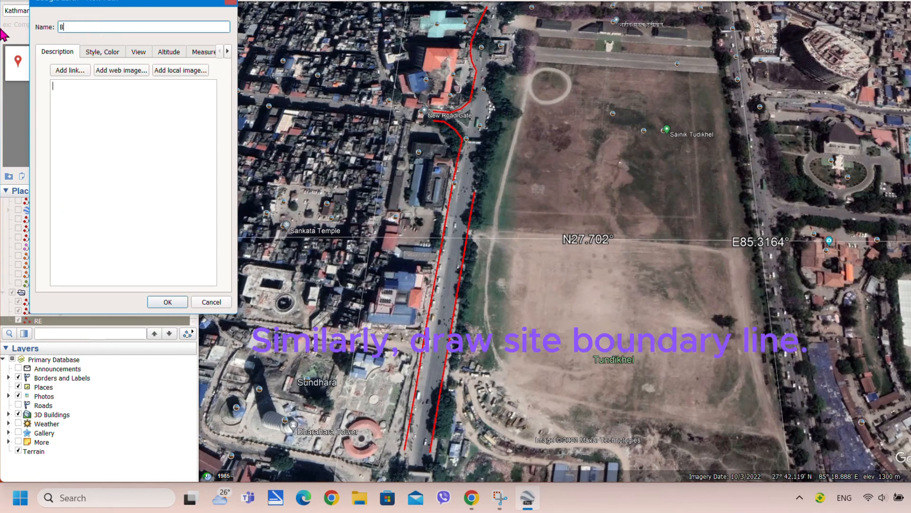
type("oundary")
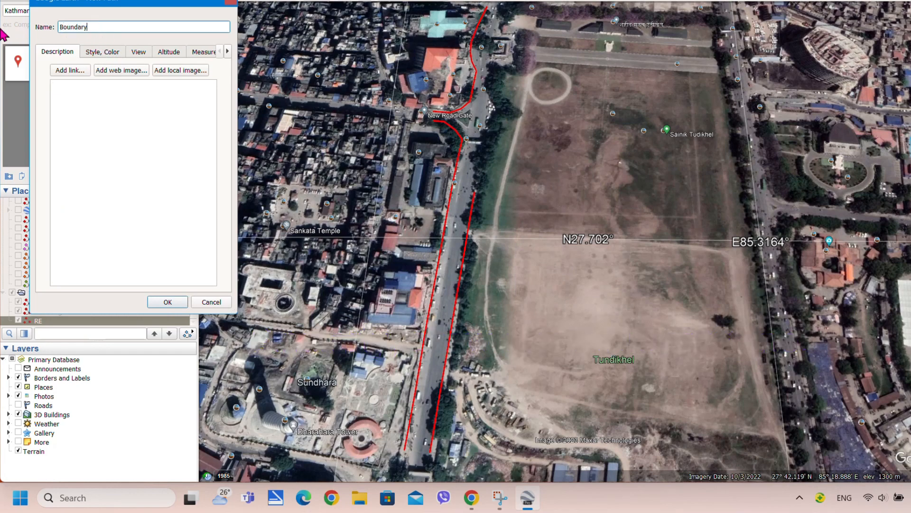
left_click(91, 53)
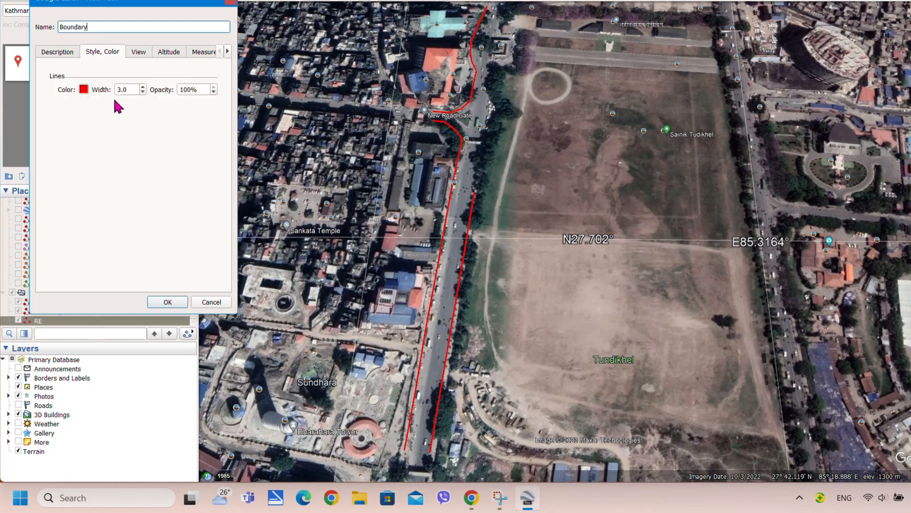
left_click(83, 90)
left_click(71, 107)
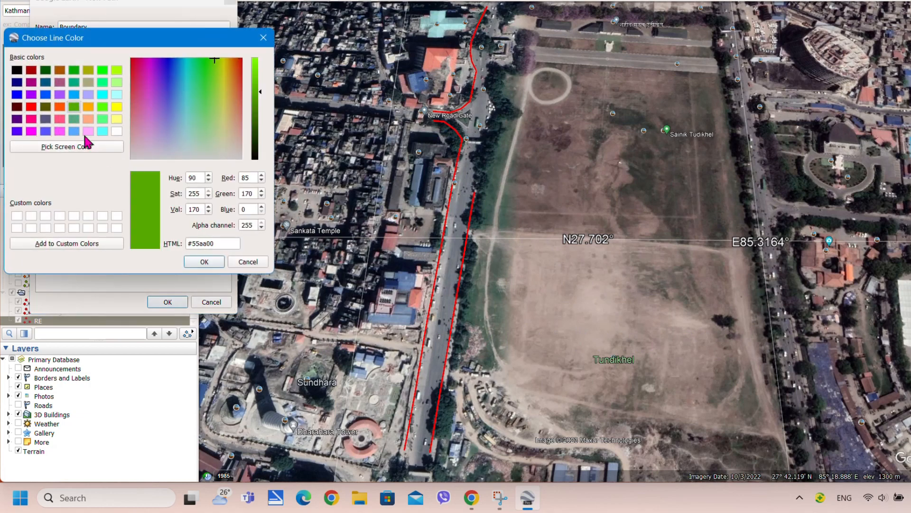
left_click(214, 262)
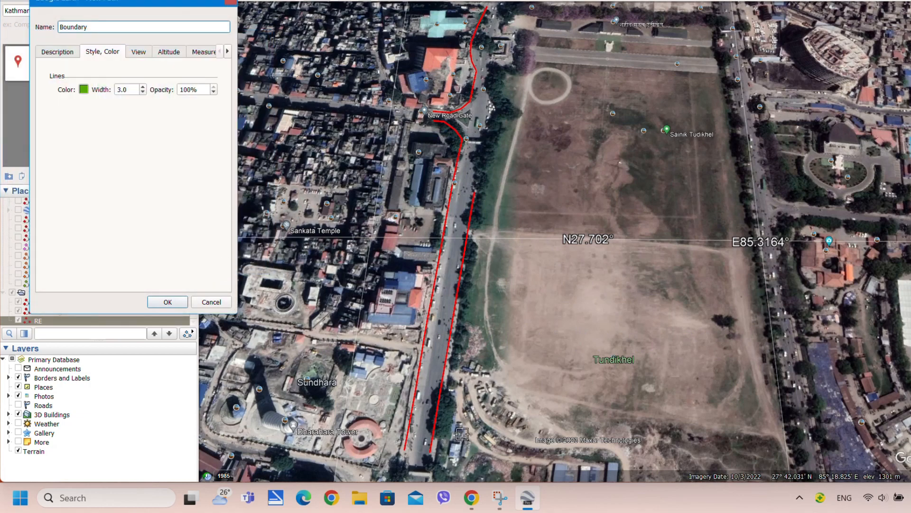
scroll(456, 467, "down", 2)
scroll(457, 467, "up", 2)
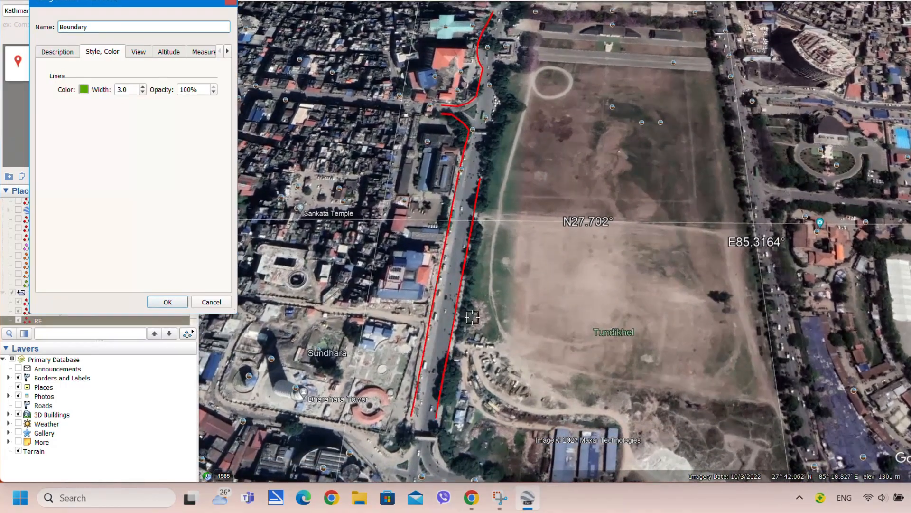
scroll(453, 459, "down", 2)
scroll(453, 442, "up", 2)
scroll(453, 437, "up", 3)
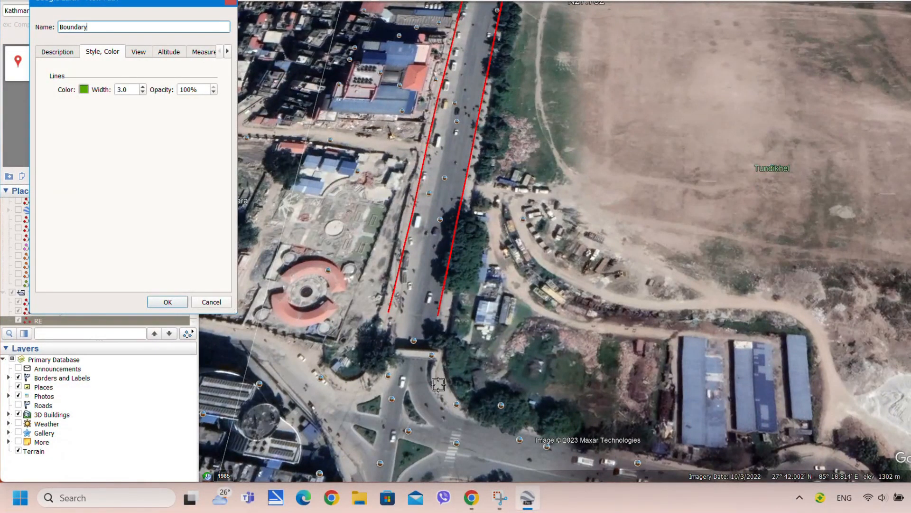
Start the Boundary line at the road's southern end and follow the southern road east
left_click(442, 359)
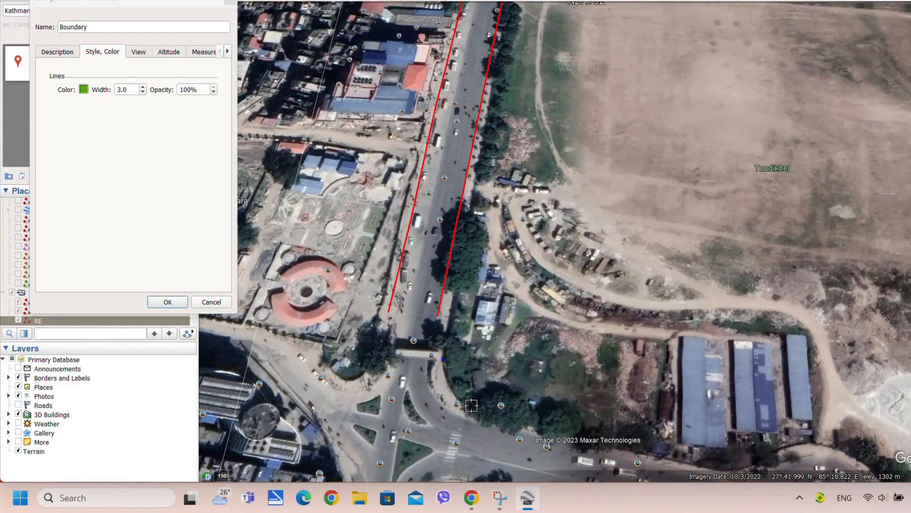
left_click(471, 405)
left_click(536, 424)
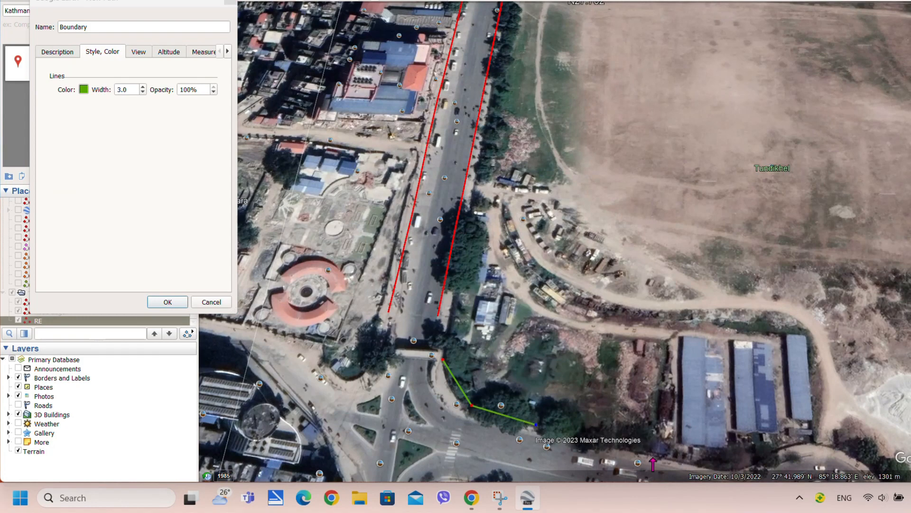
left_click(652, 456)
scroll(640, 382, "down", 3)
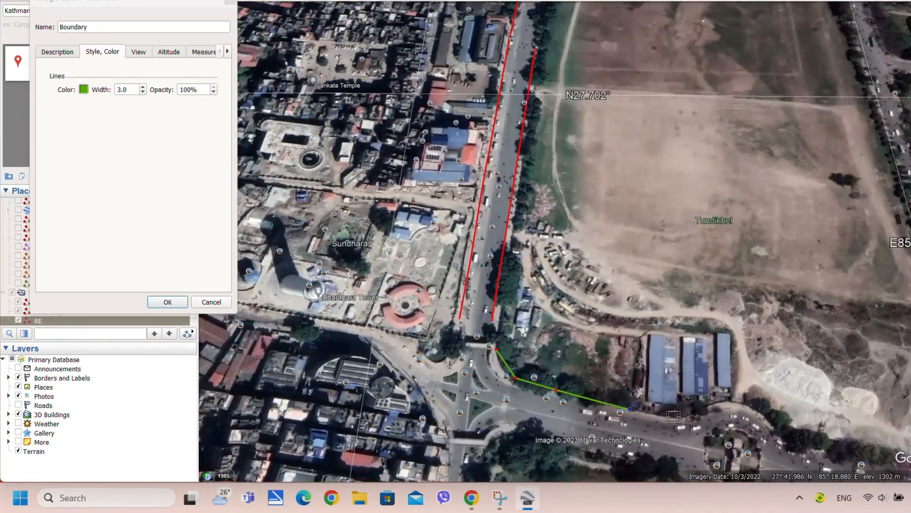
left_click(671, 417)
left_click(698, 412)
left_click(727, 401)
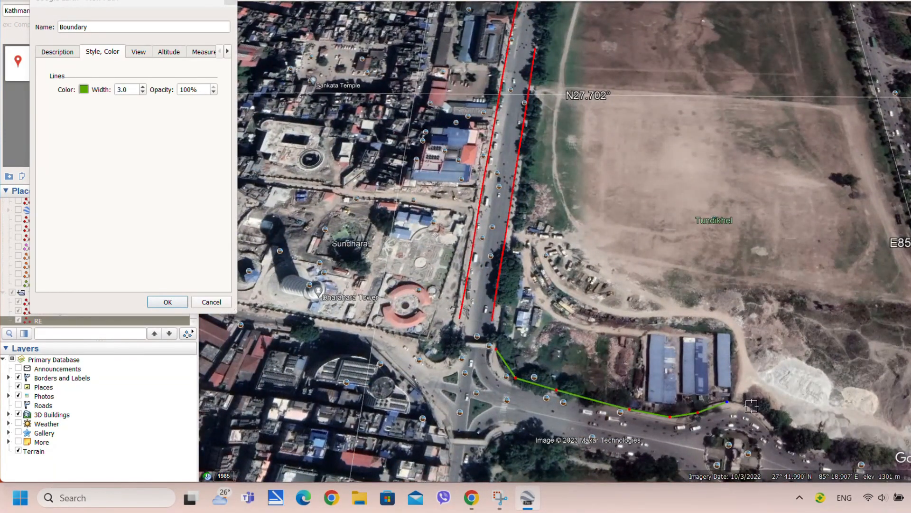
left_click(771, 428)
scroll(799, 457, "down", 2)
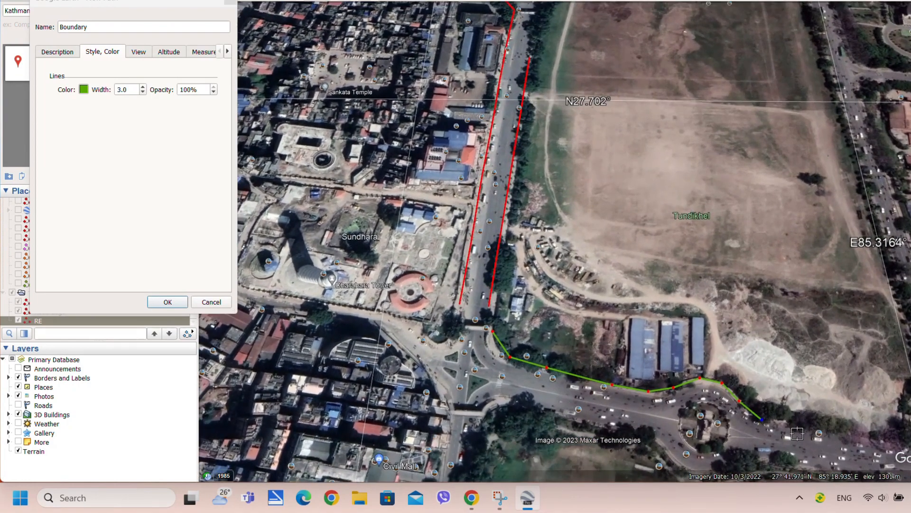
scroll(802, 427, "down", 2)
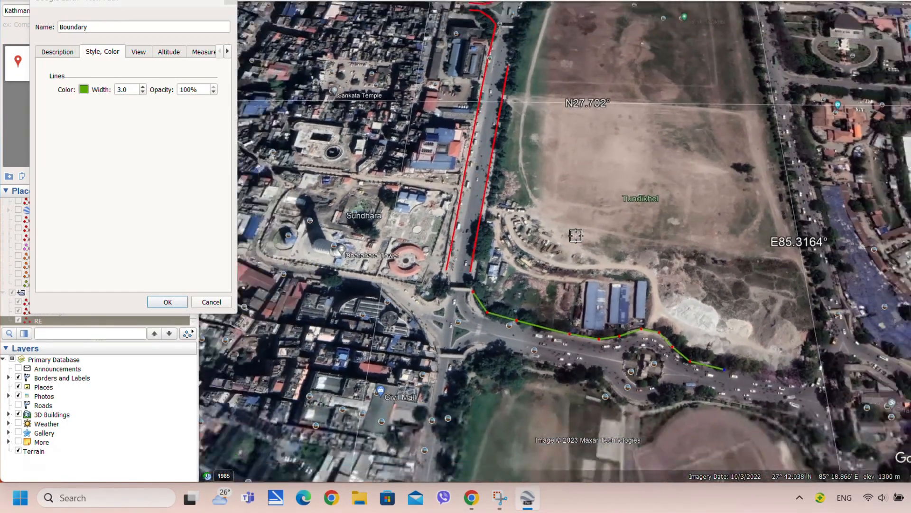
scroll(717, 317, "up", 3)
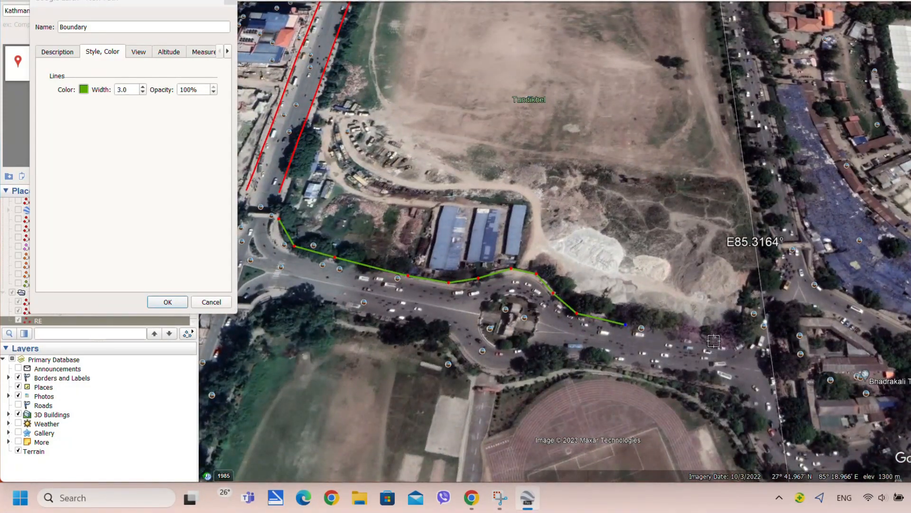
Carry the boundary to the southeast corner and turn it north along the east side
left_click(719, 341)
left_click(749, 342)
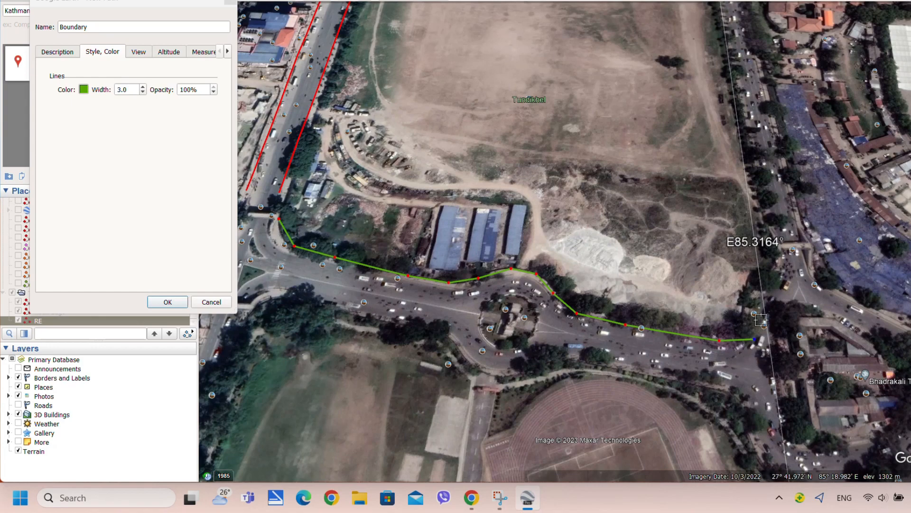
left_click(764, 308)
left_click(773, 280)
left_click(779, 256)
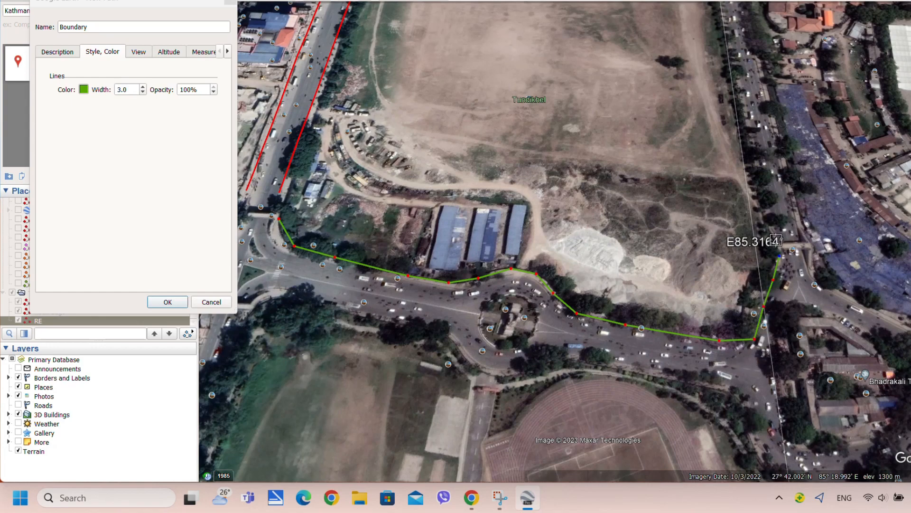
left_click(759, 206)
scroll(749, 147, "up", 3)
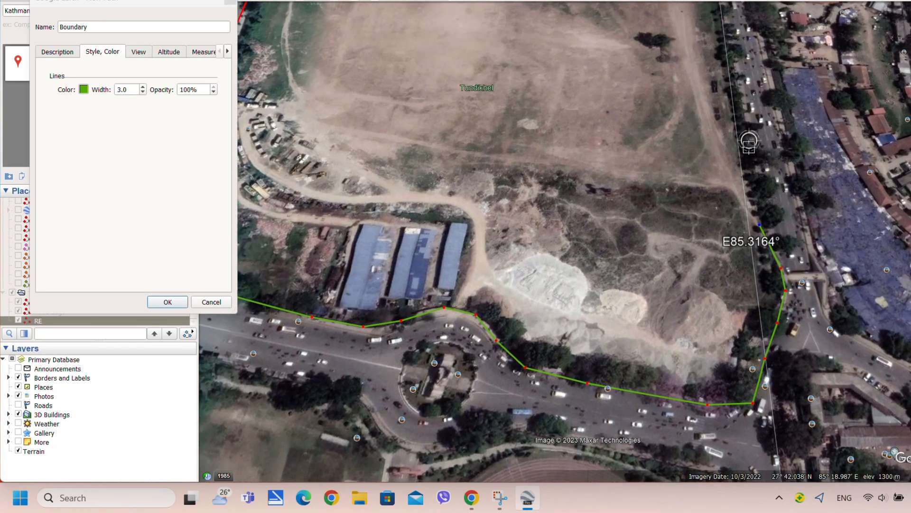
Continue the boundary up the east edge to the top-right corner, nudging the vertex into place
left_click(729, 97)
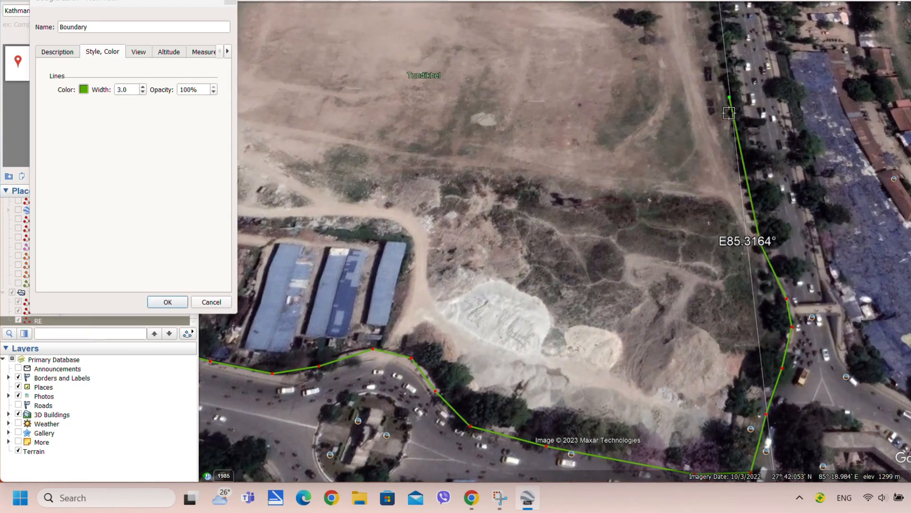
scroll(717, 89, "down", 6)
scroll(715, 88, "up", 3)
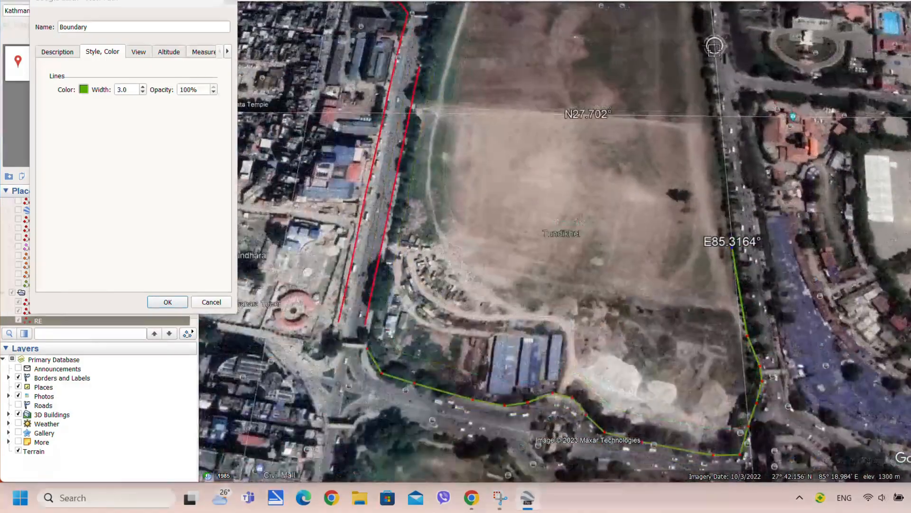
left_click(711, 121)
scroll(698, 72, "down", 3)
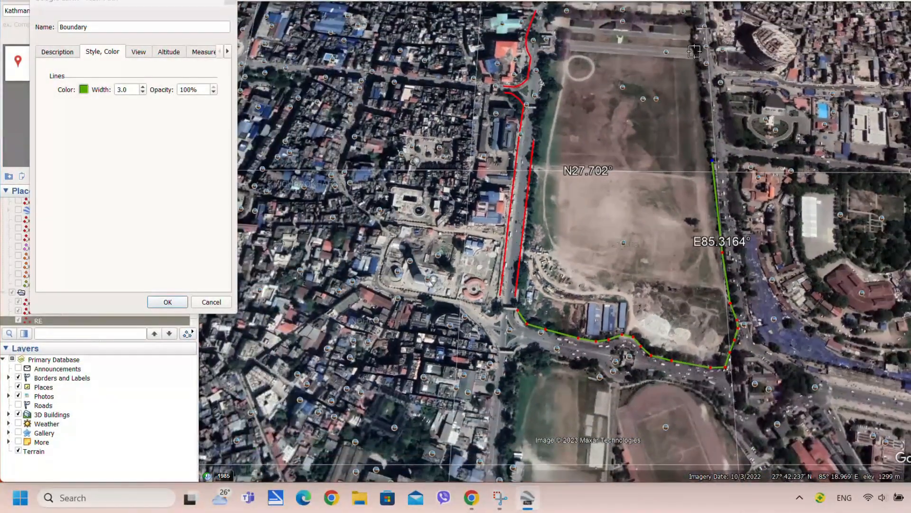
scroll(694, 52, "up", 3)
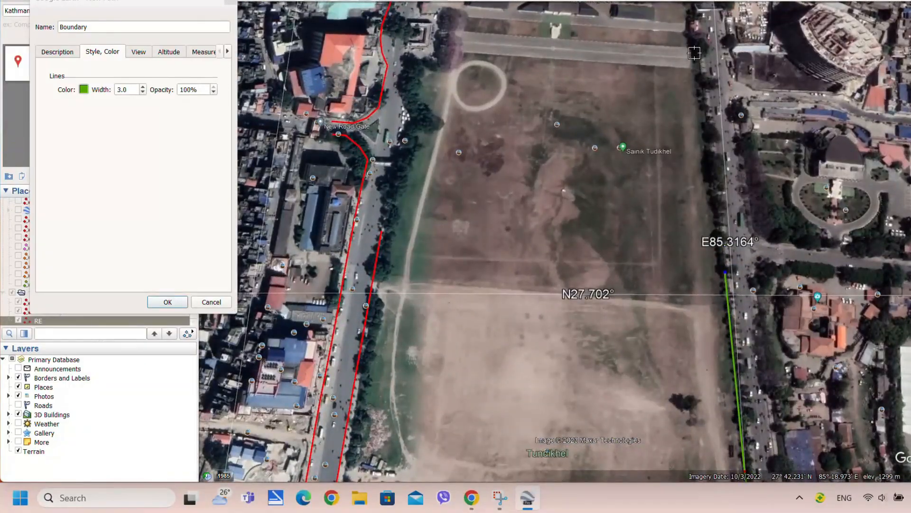
left_click(698, 58)
scroll(698, 59, "down", 3)
scroll(651, 51, "up", 3)
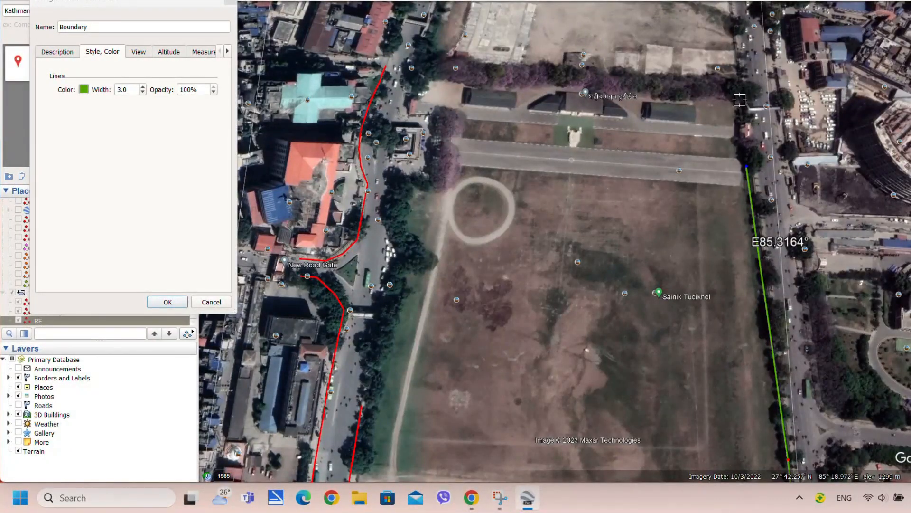
left_click(740, 97)
left_click_drag(738, 102, 739, 103)
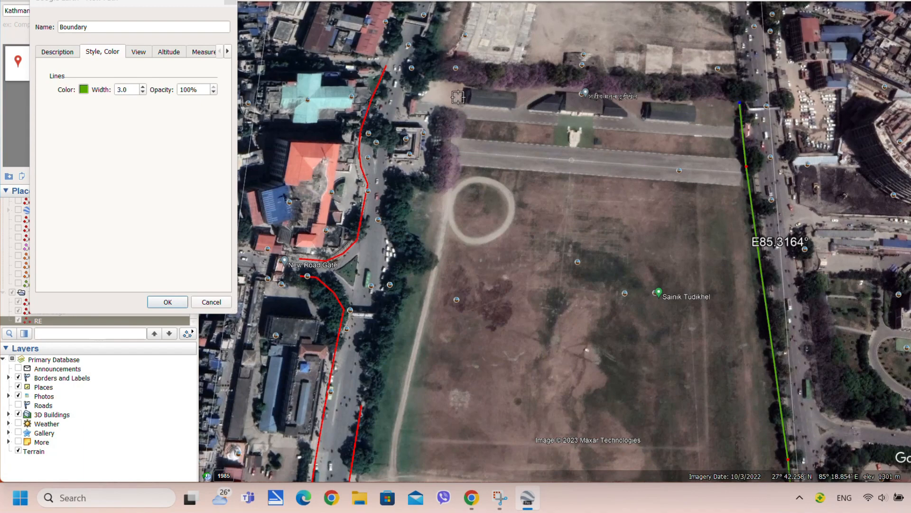
Run the boundary along the field's top edge and around its northwest corner
left_click(421, 81)
left_click(415, 101)
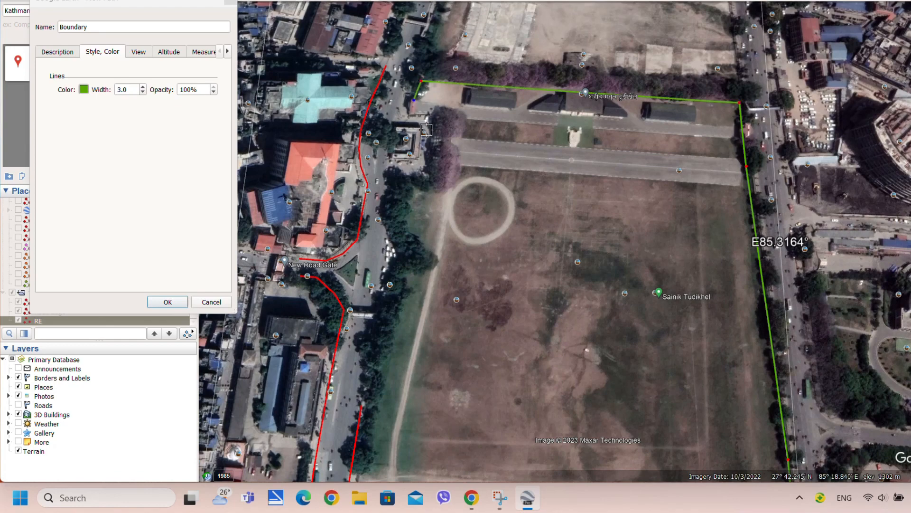
scroll(411, 123, "up", 3)
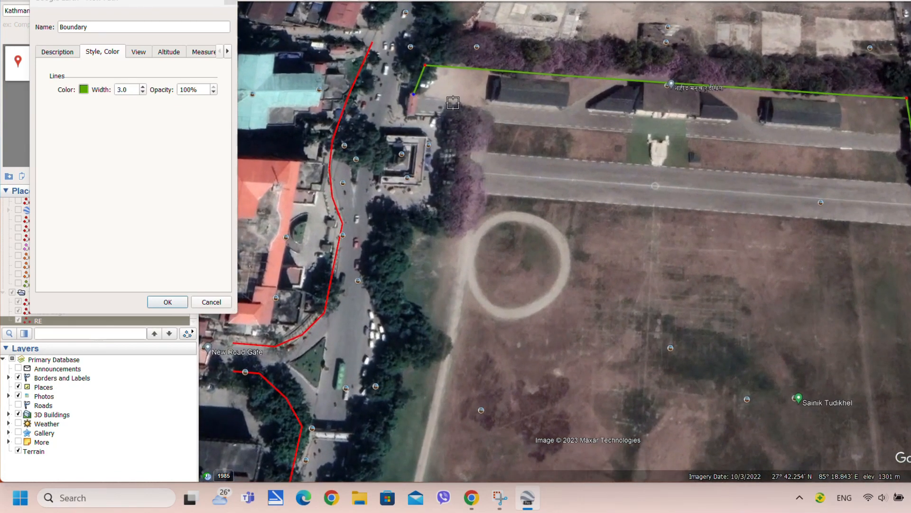
left_click(453, 100)
left_click(468, 131)
left_click(464, 159)
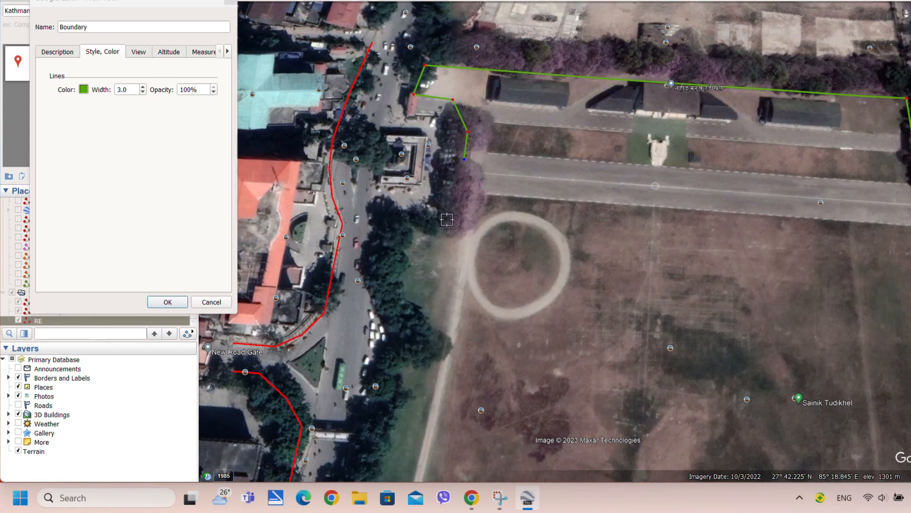
left_click(446, 218)
left_click(391, 219)
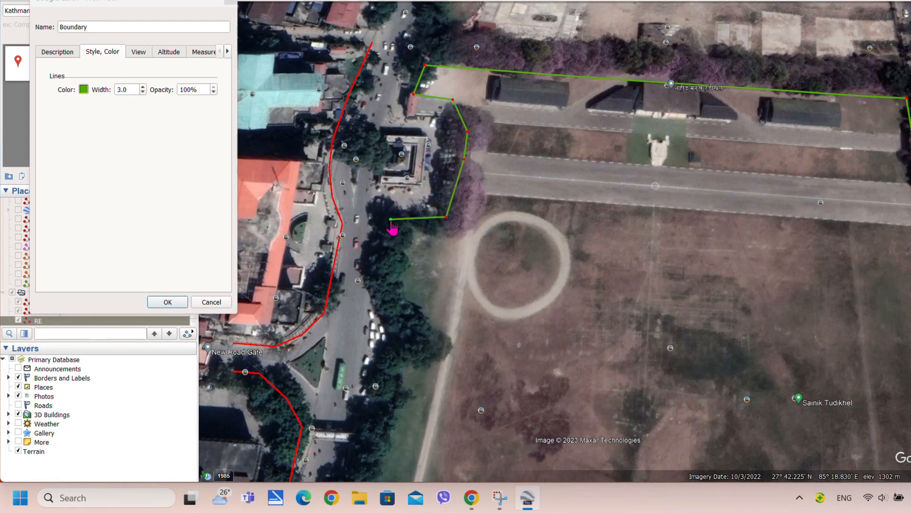
Extend the boundary down the field's west side to the southwest corner
left_click(383, 276)
left_click(412, 338)
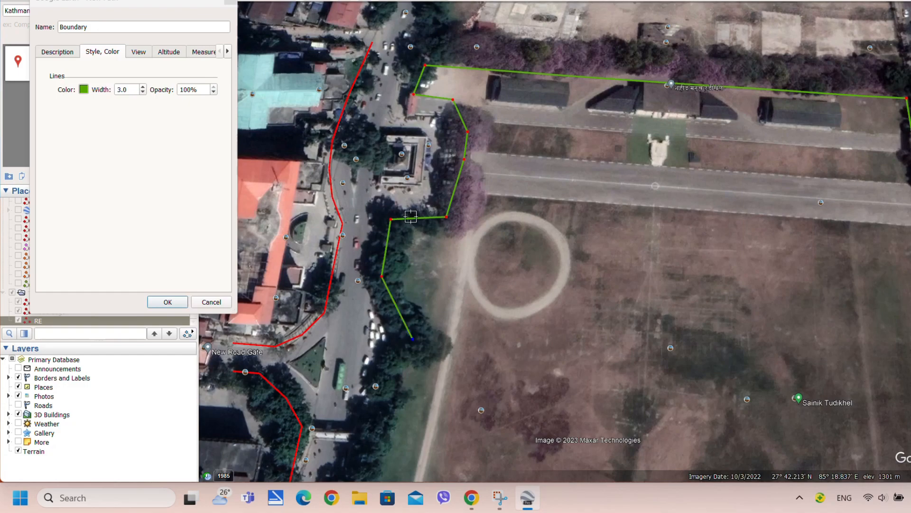
scroll(412, 339, "down", 5)
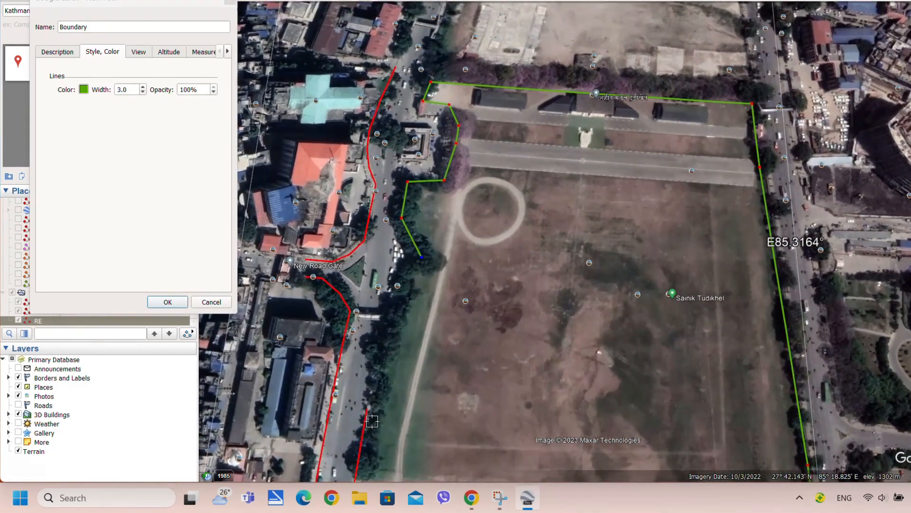
left_click(377, 406)
scroll(379, 410, "down", 5)
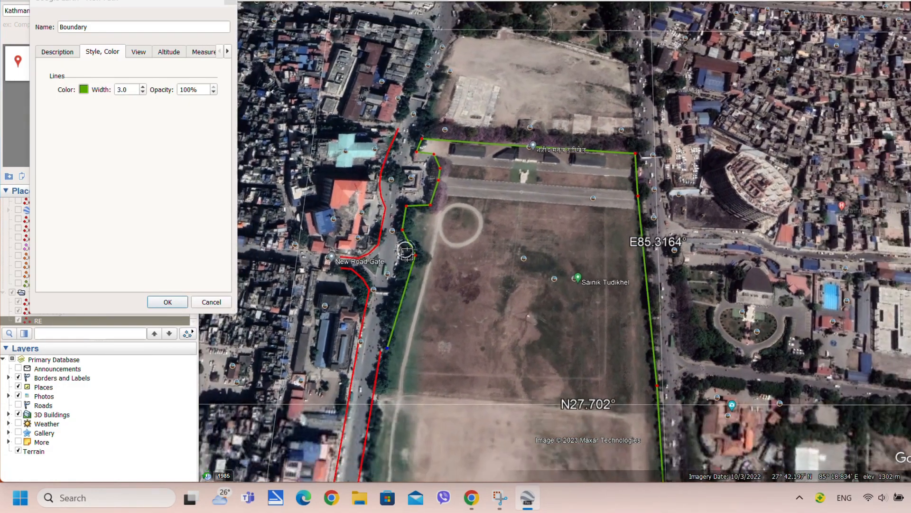
scroll(379, 413, "down", 5)
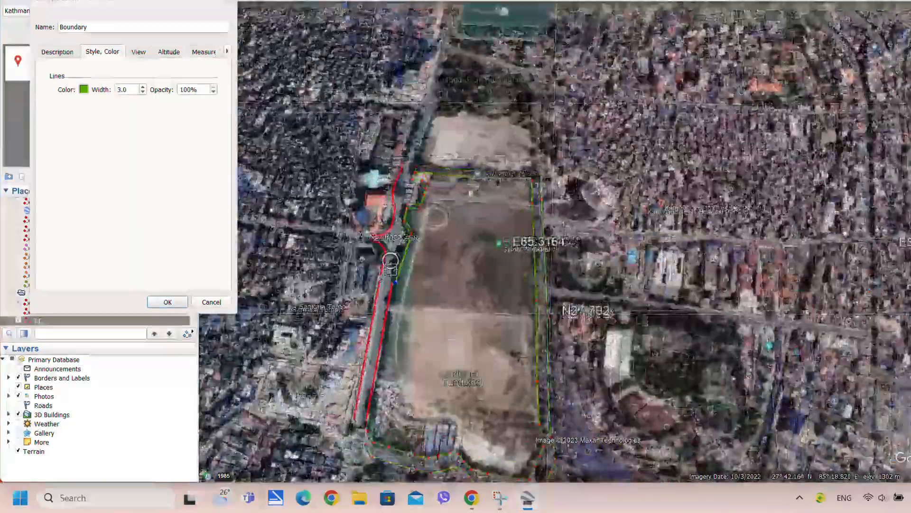
scroll(372, 414, "up", 5)
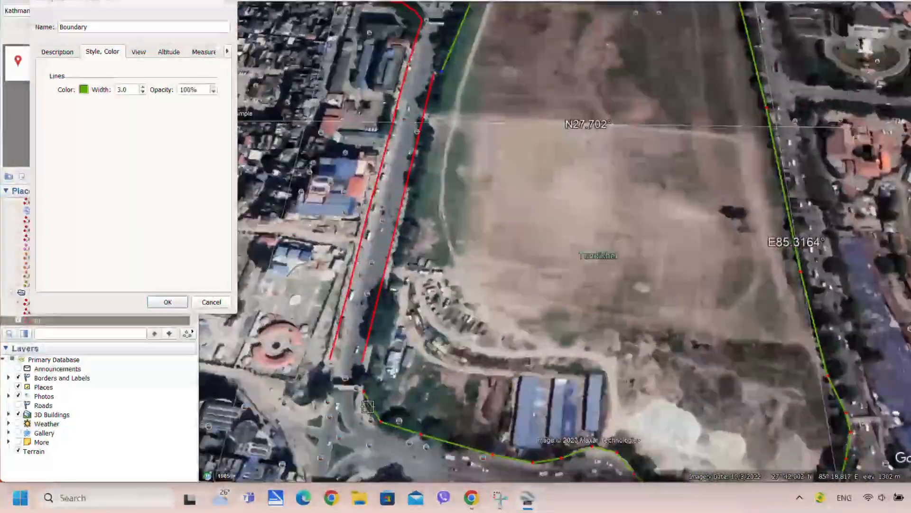
left_click(366, 385)
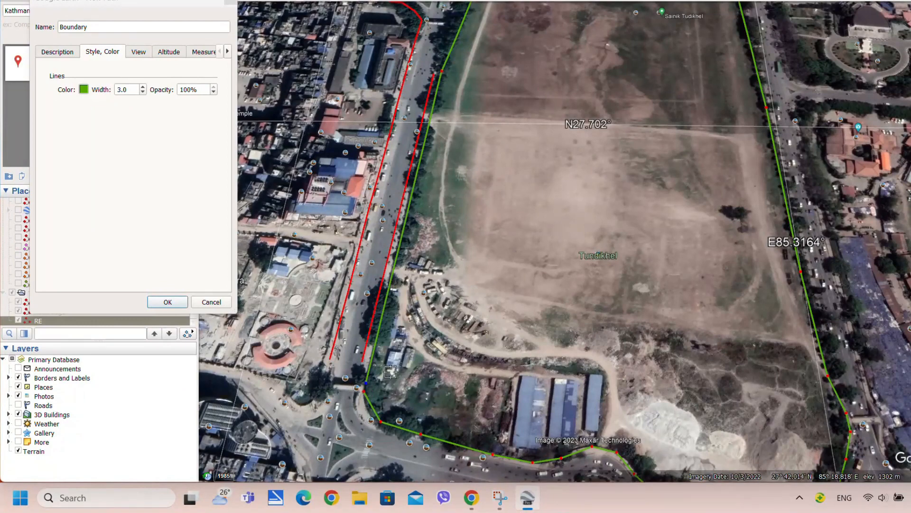
scroll(348, 407, "up", 3)
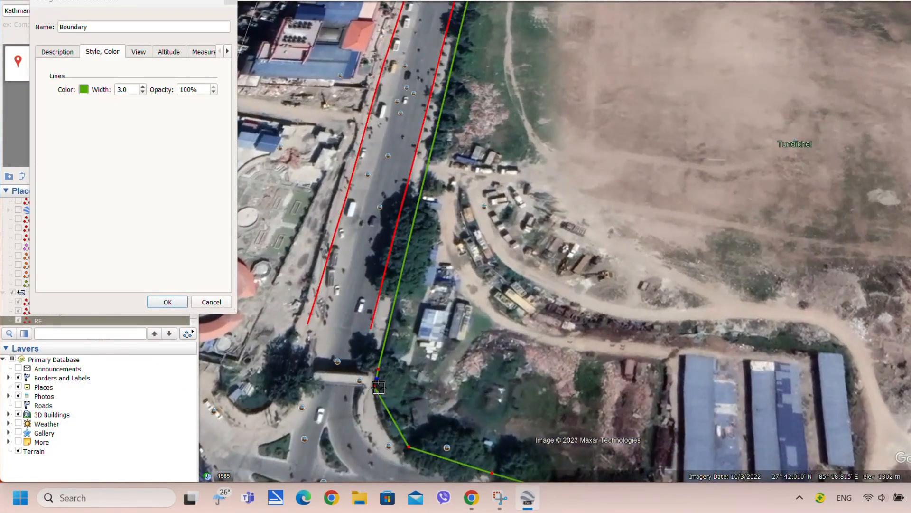
scroll(377, 380, "up", 3)
scroll(387, 403, "up", 2)
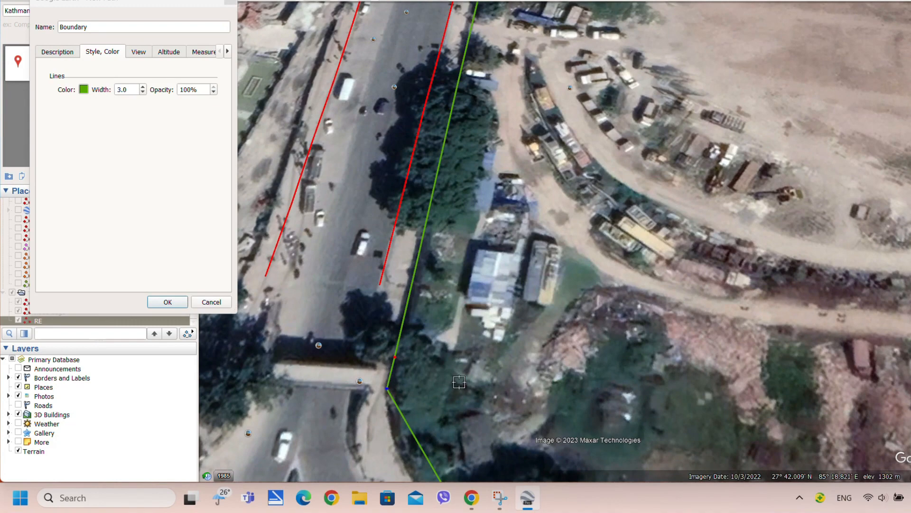
scroll(401, 337, "down", 6)
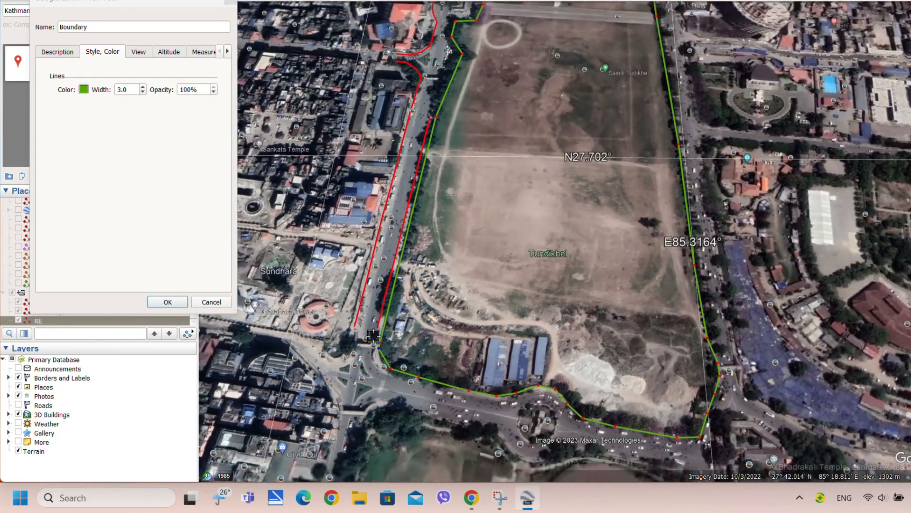
Save the finished Boundary path to Temporary Places
left_click(167, 302)
scroll(340, 184, "down", 2)
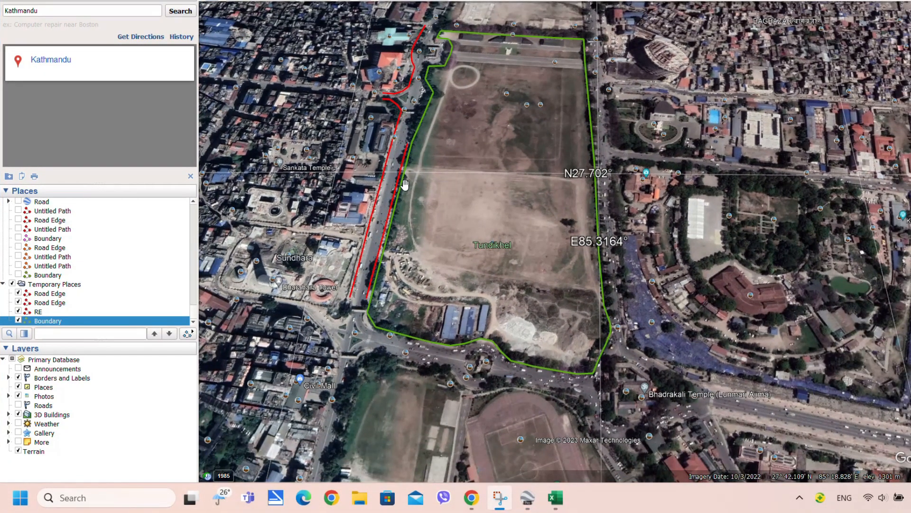
scroll(378, 198, "up", 3)
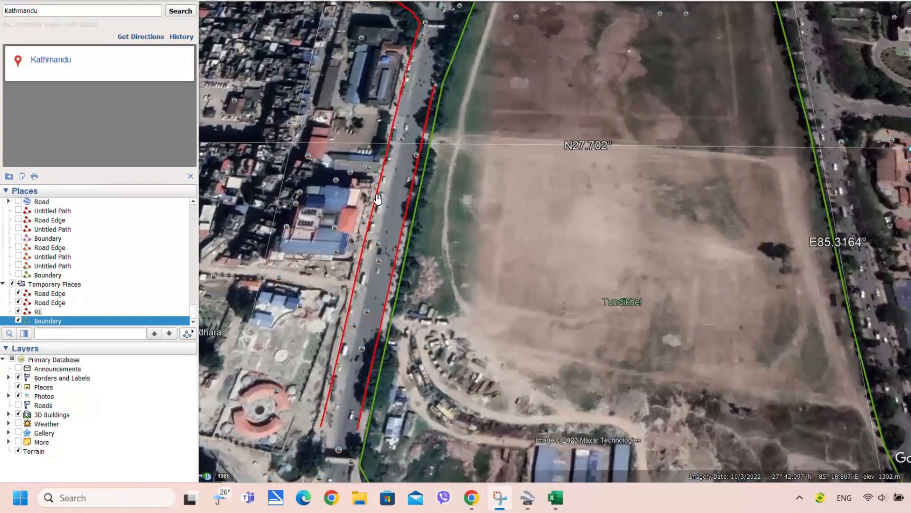
scroll(378, 198, "up", 2)
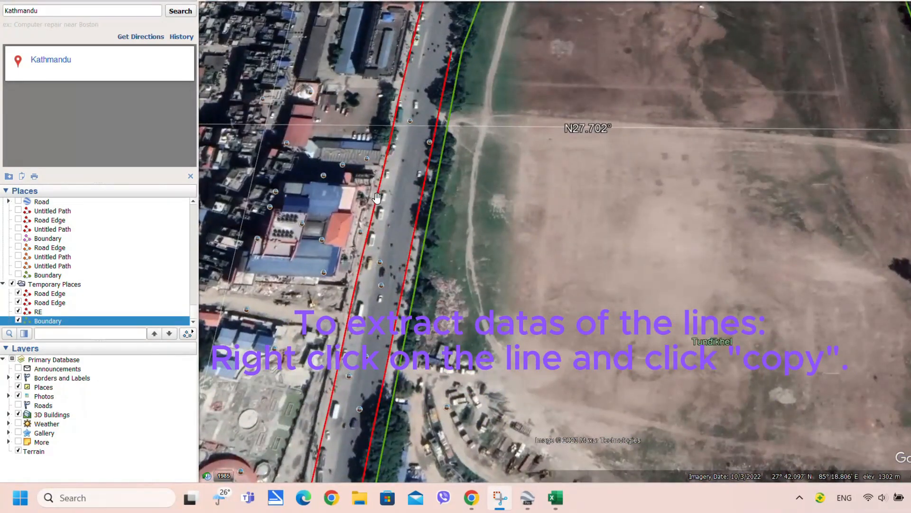
Copy the red road line's data and switch to the Excel workbook
right_click(377, 198)
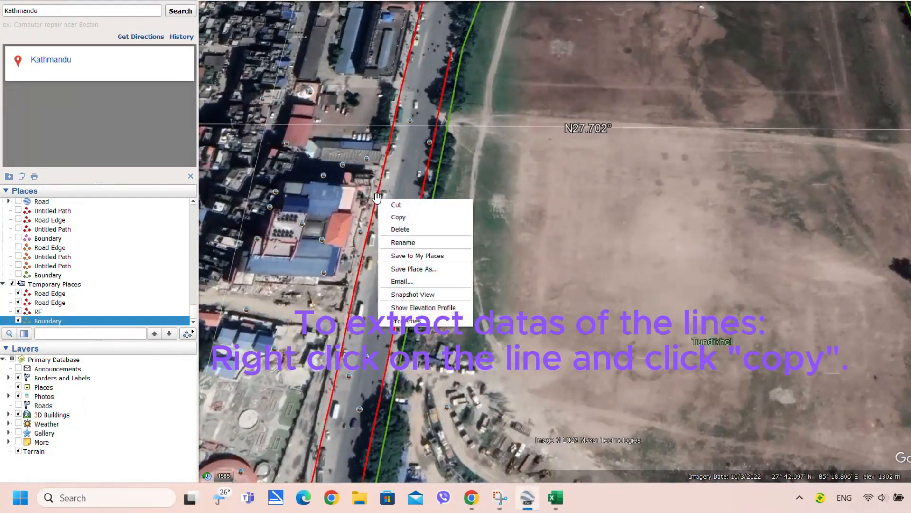
left_click(398, 218)
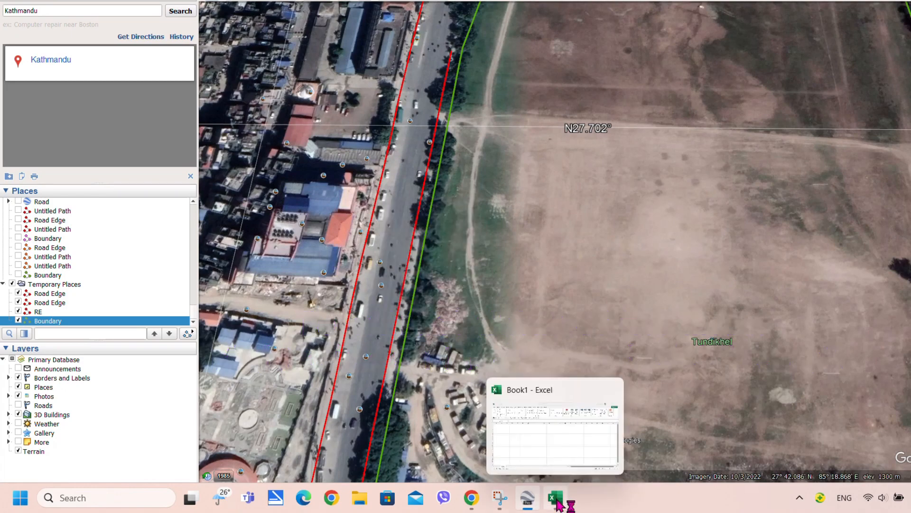
left_click(555, 498)
Paste the copied KML as text only at B2, then select the header rows above the coordinates
left_click(71, 151)
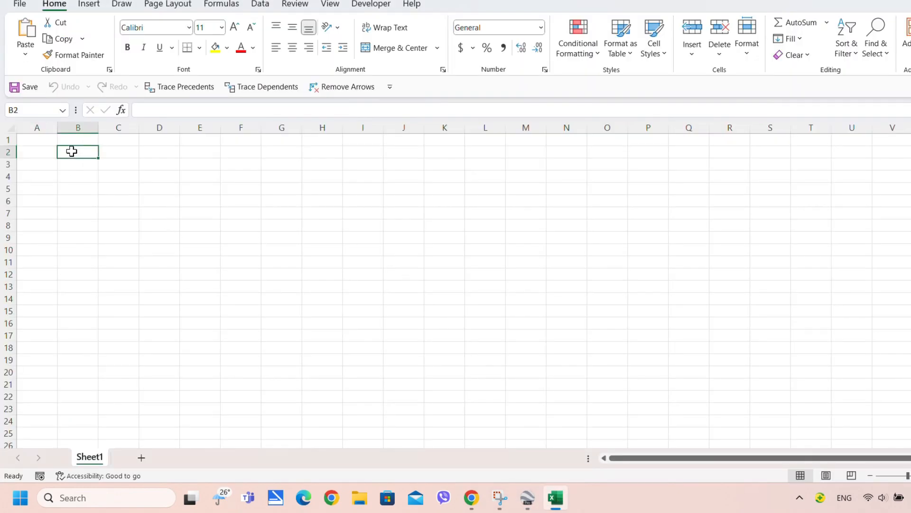
right_click(71, 150)
left_click(103, 200)
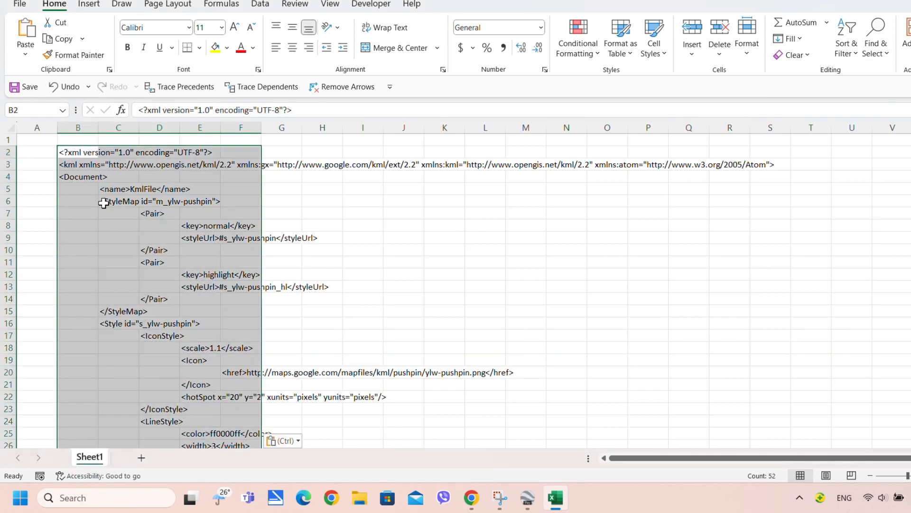
left_click(157, 249)
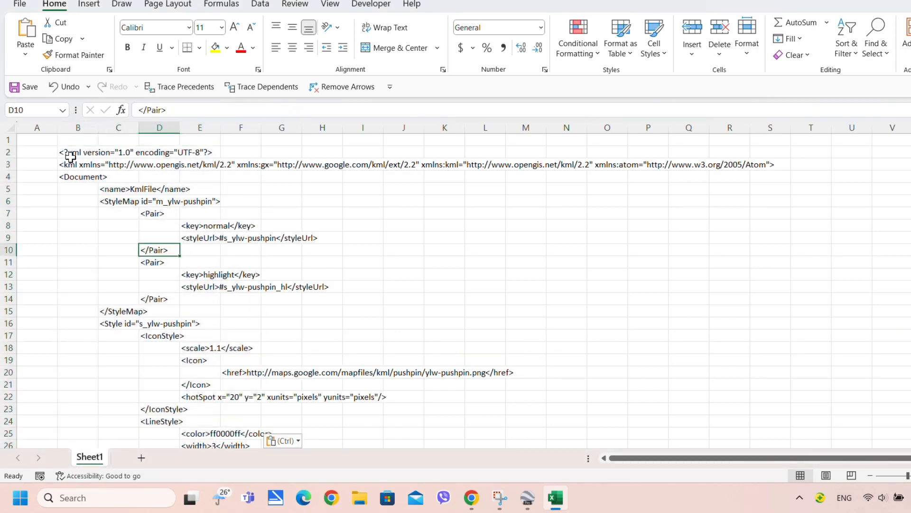
left_click_drag(16, 153, 63, 350)
right_click(9, 350)
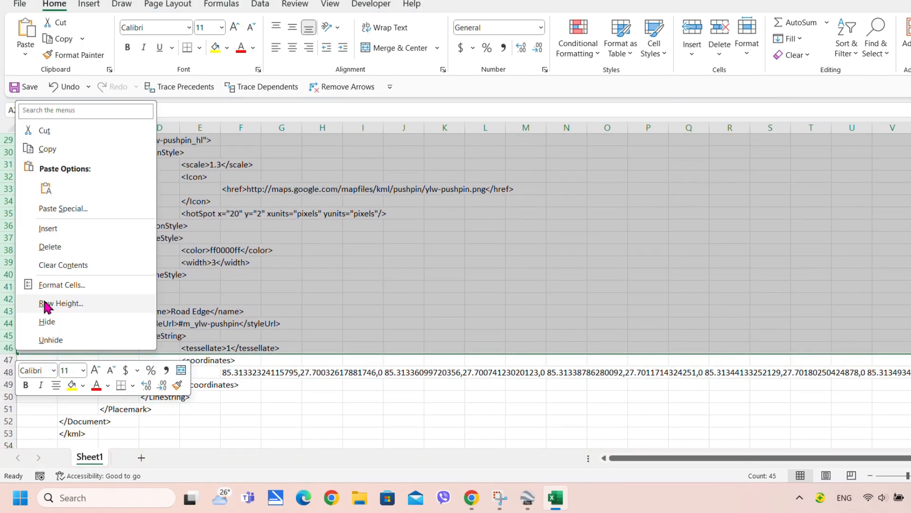
Delete the KML header rows and the closing-tag rows 4 to 9, leaving the Road Edge coordinates
left_click(47, 248)
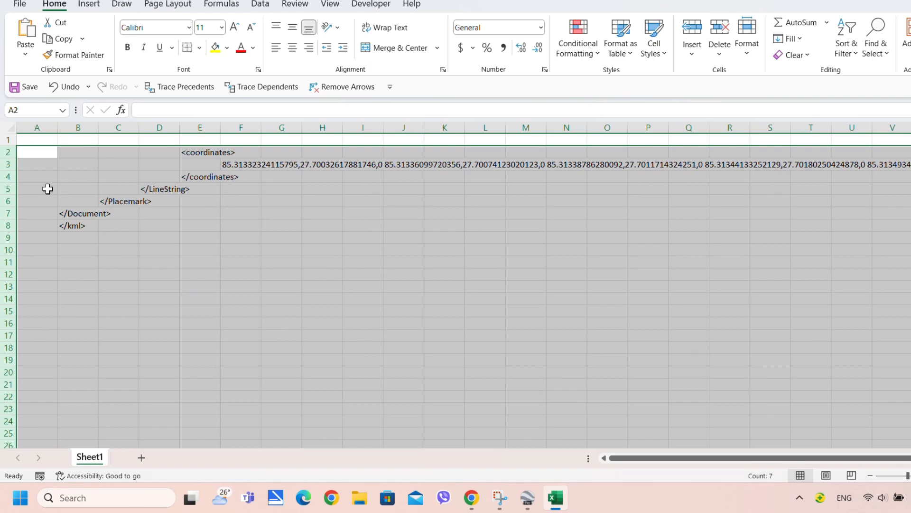
left_click(8, 189)
left_click_drag(8, 189, 5, 231)
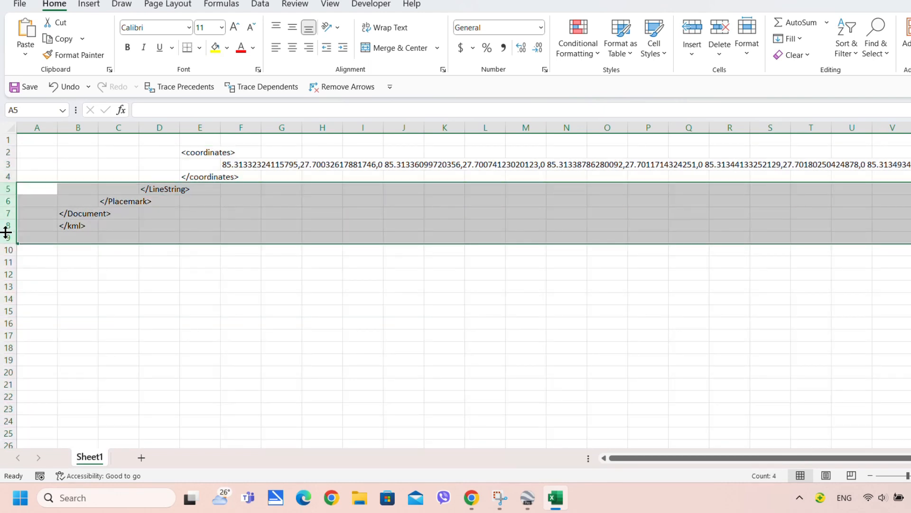
right_click(6, 230)
left_click(46, 128)
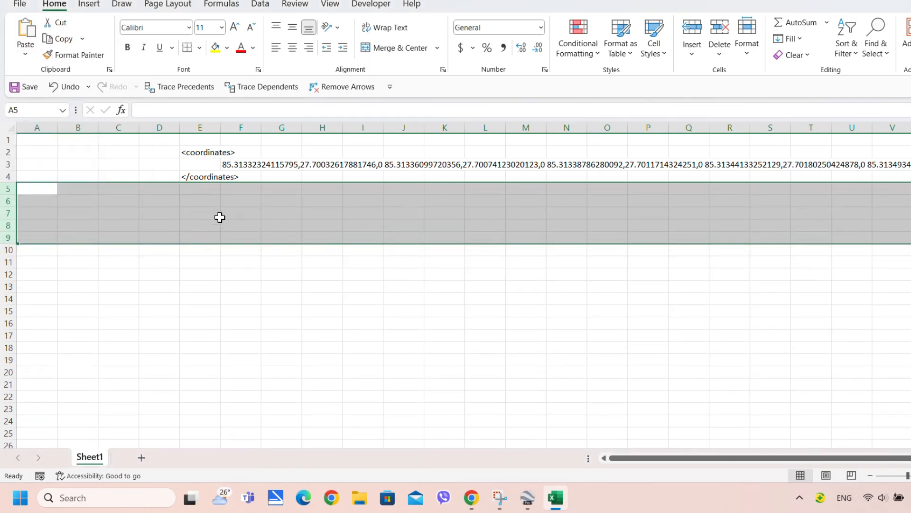
left_click(223, 213)
left_click(236, 165)
left_click(199, 178)
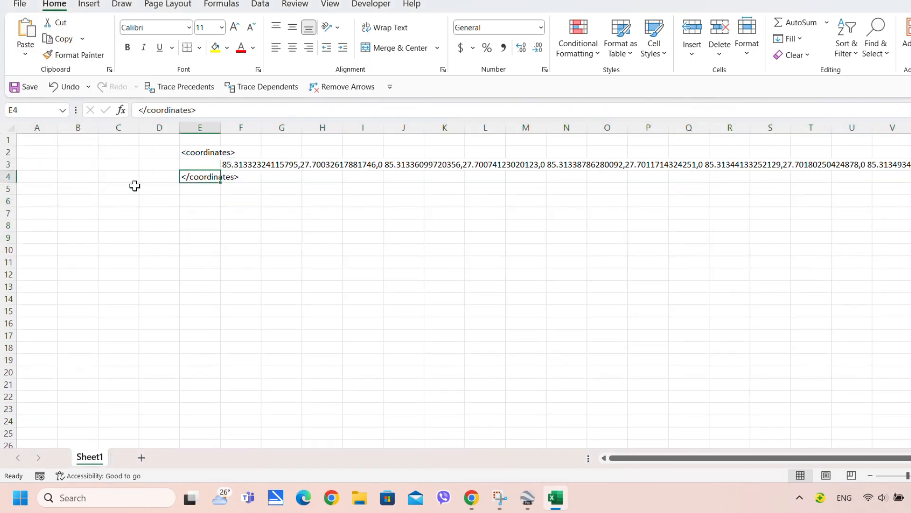
right_click(13, 176)
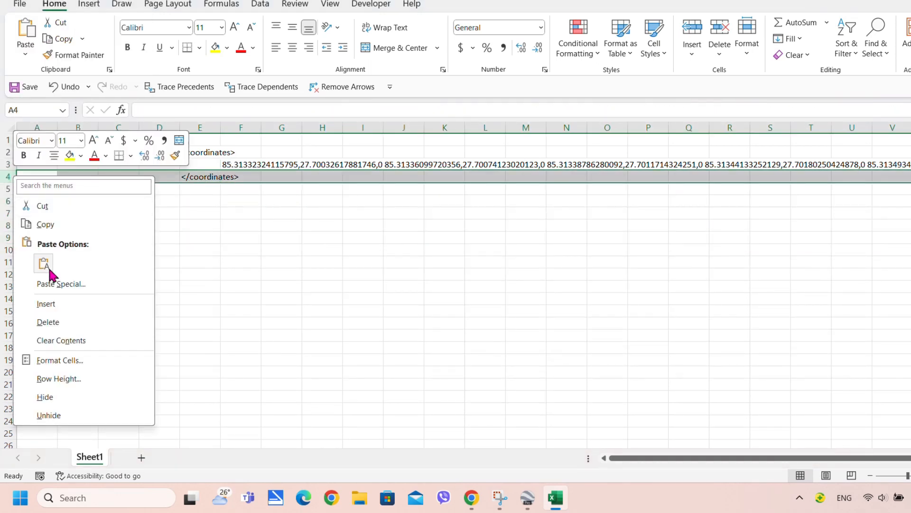
left_click(61, 321)
left_click(199, 213)
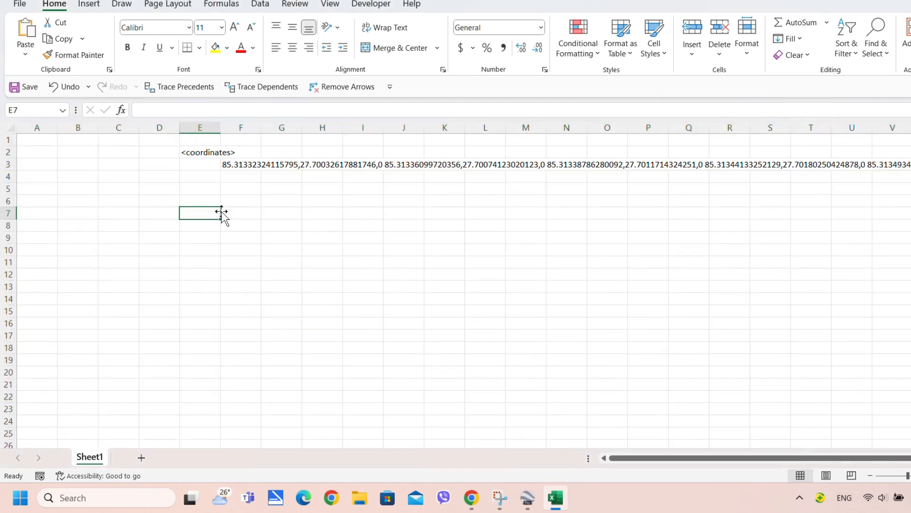
Return to the Google Earth Pro map and bring up actions for the red path
left_click(239, 167)
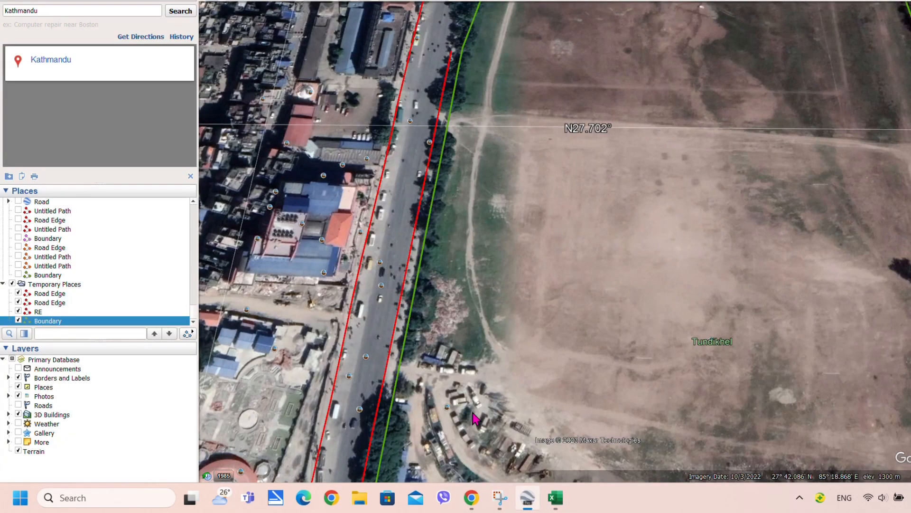
left_click(528, 498)
right_click(418, 198)
Copy the red path from Google Earth and paste its coordinates into cell B5
left_click(437, 218)
left_click(555, 497)
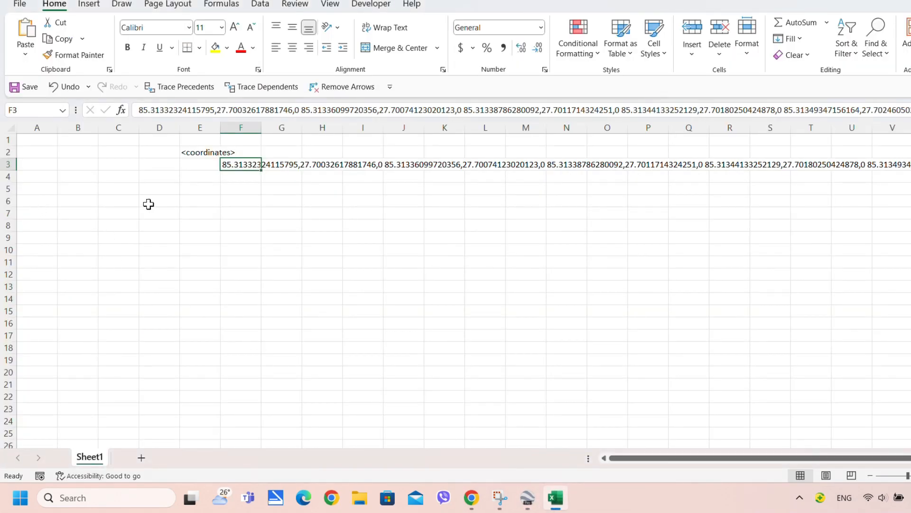
left_click(95, 191)
right_click(73, 190)
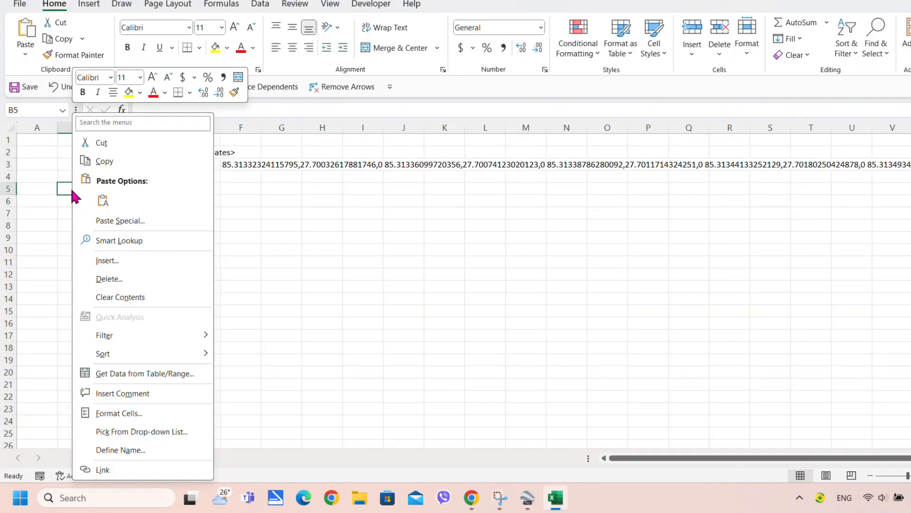
left_click(103, 200)
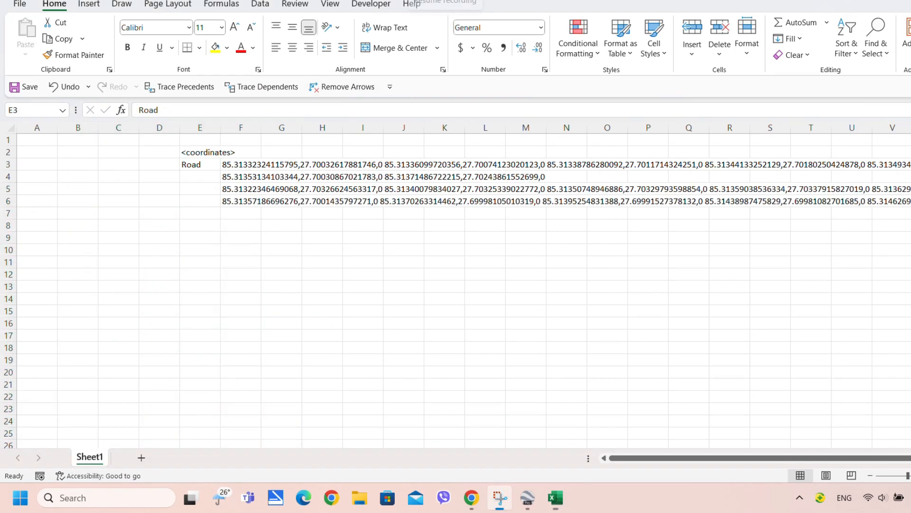
Relabel E3 as 'Road Edge' and fill it down to E5
left_click(195, 164)
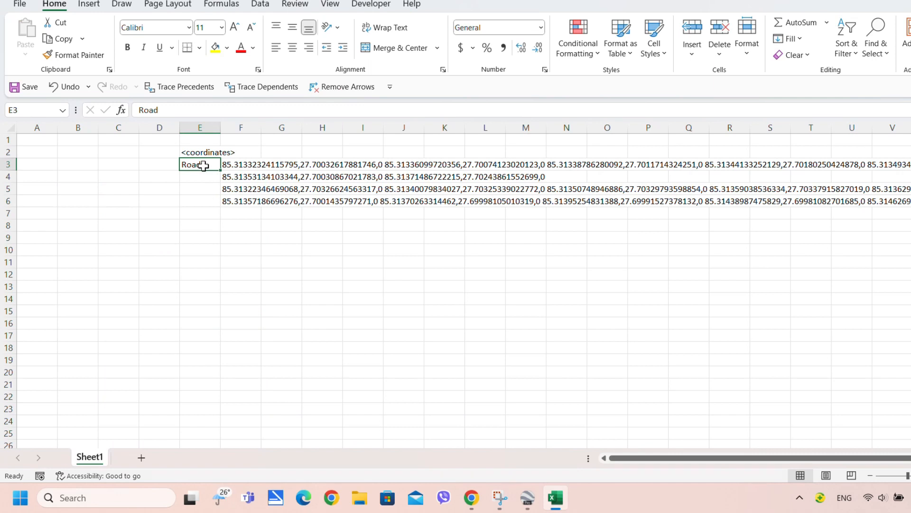
double_click(203, 165)
left_click_drag(204, 165, 150, 170)
type("R")
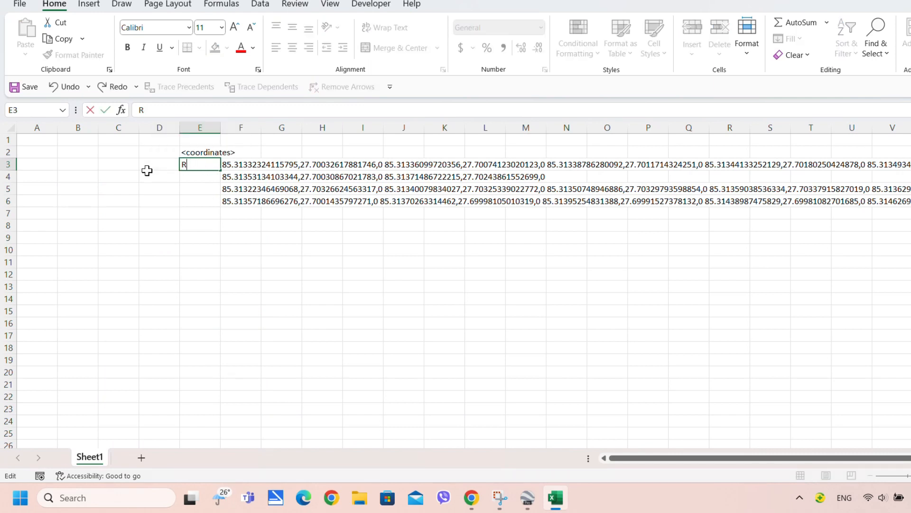
type("oad Edge")
left_click(163, 196)
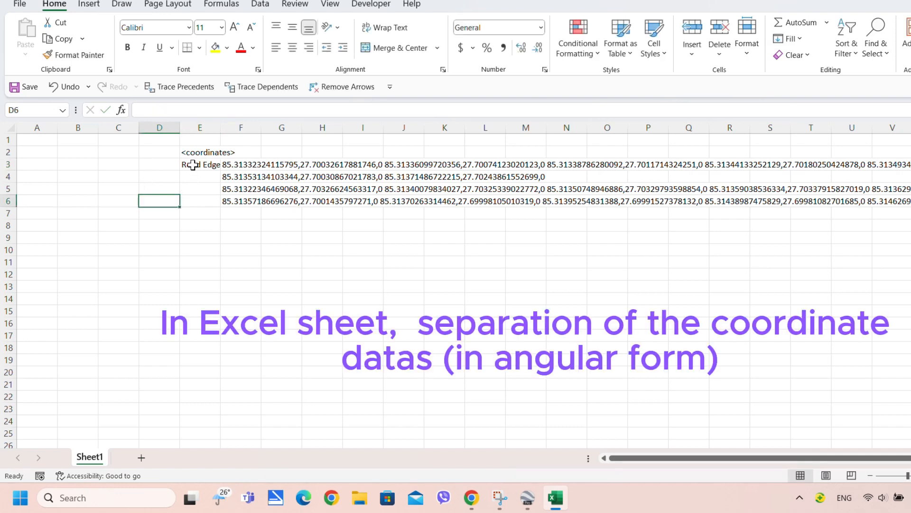
left_click(192, 164)
left_click_drag(221, 170, 222, 194)
Enter 'Boundary' in E6 and autofit column E to its labels
left_click(203, 200)
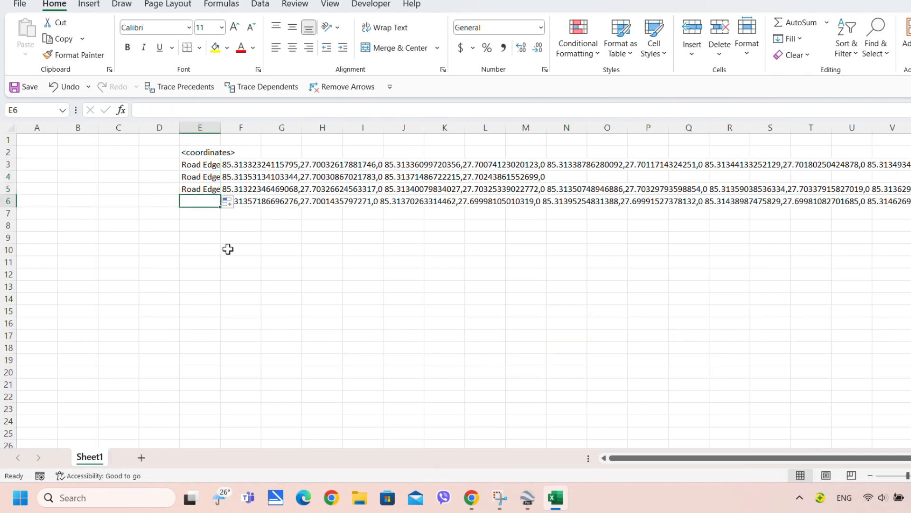
type("Boundary")
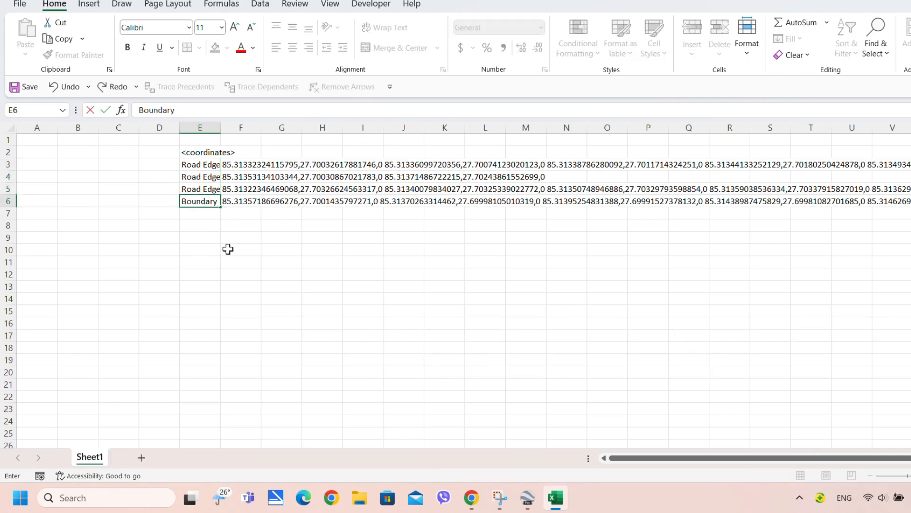
left_click(228, 249)
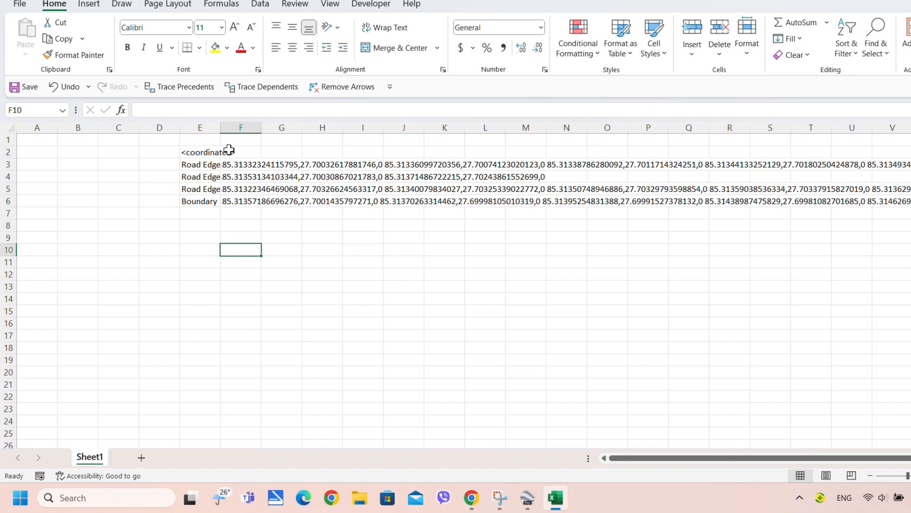
double_click(221, 128)
left_click(198, 153)
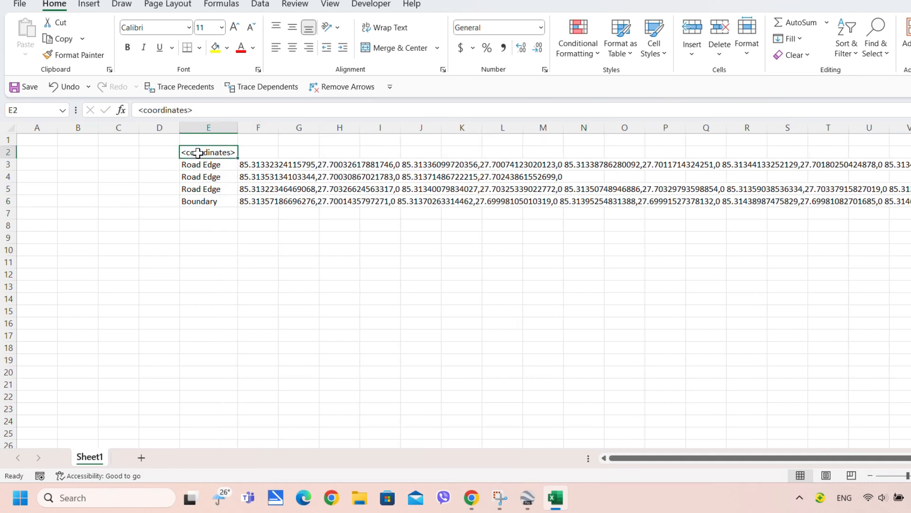
left_click(201, 238)
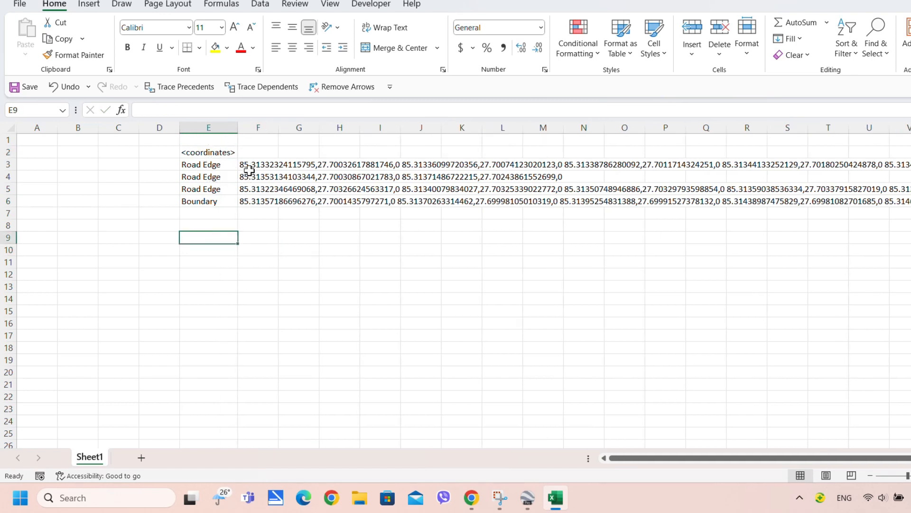
Split F3:F6 with Text to Columns, delimited by comma and space instead of tab
left_click_drag(250, 163, 255, 199)
left_click(259, 4)
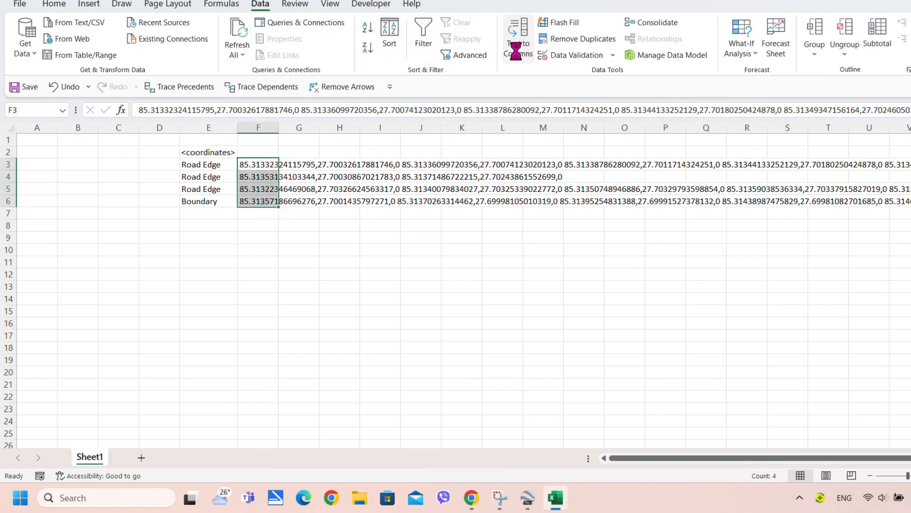
left_click(636, 97)
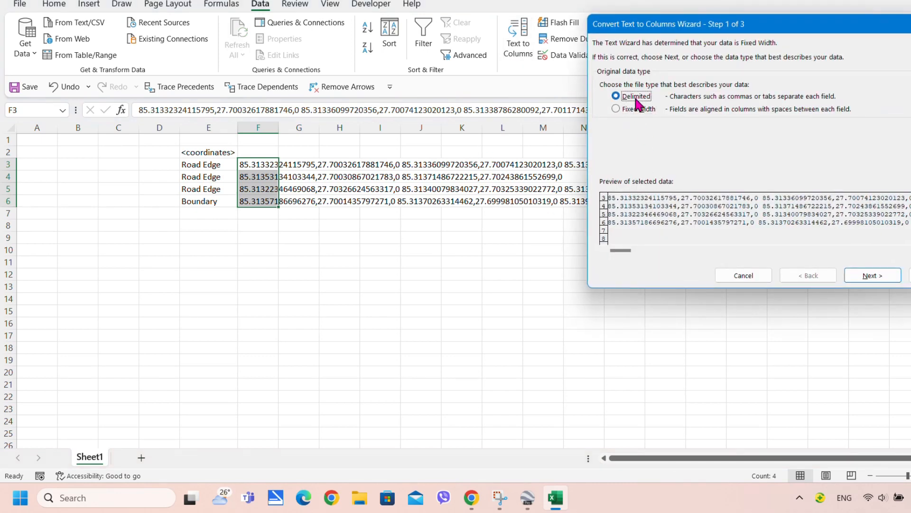
left_click(886, 278)
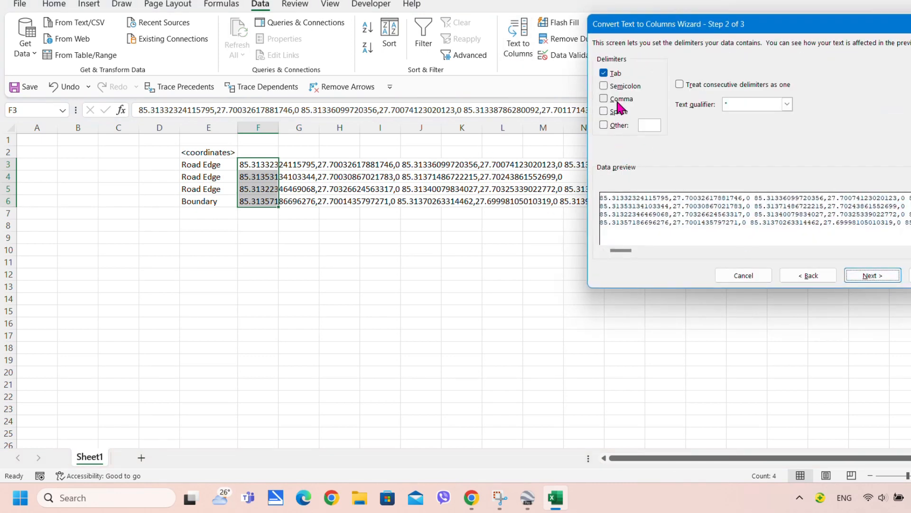
left_click(617, 100)
left_click(613, 73)
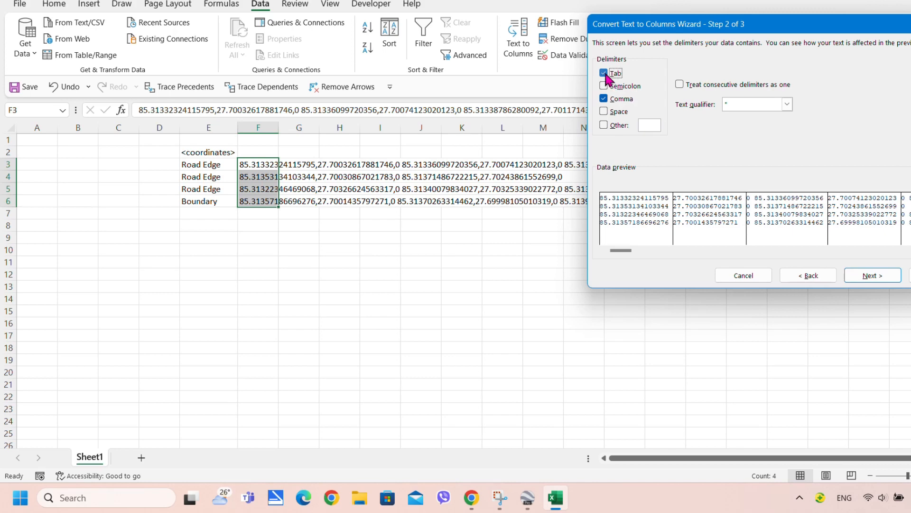
left_click(618, 111)
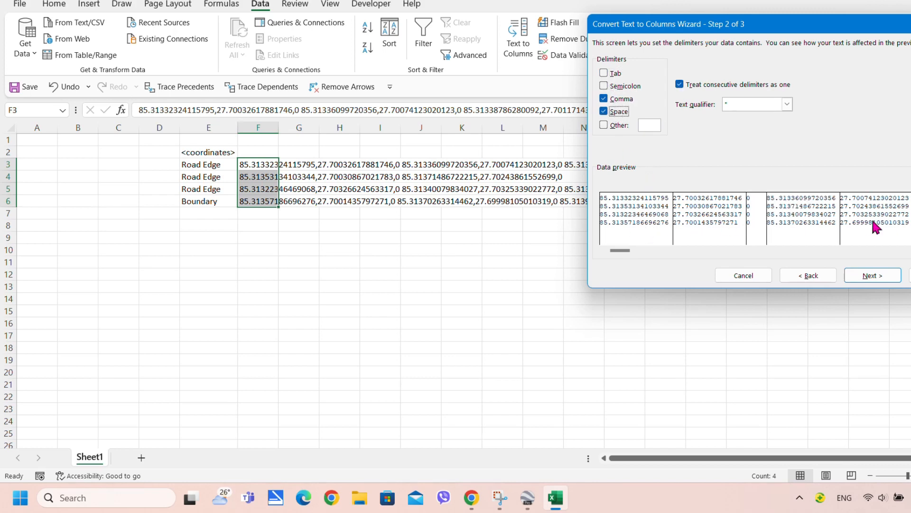
left_click(879, 276)
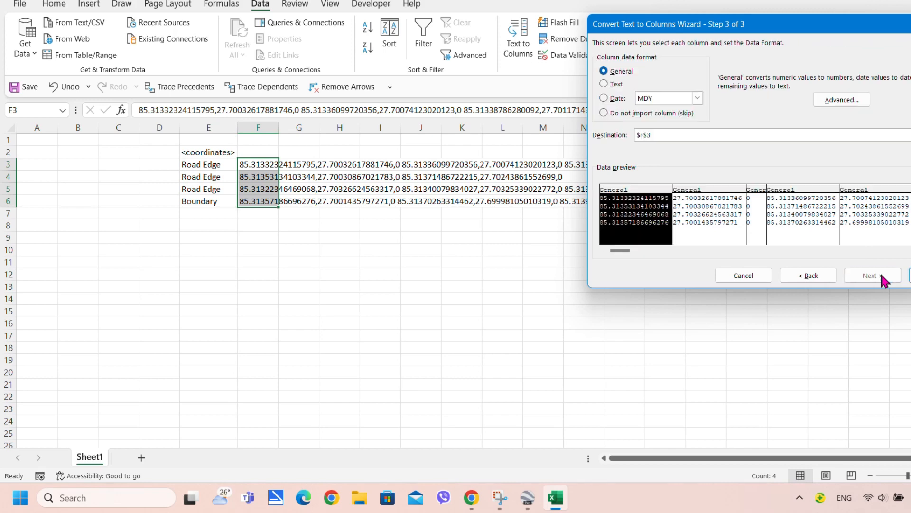
left_click(910, 275)
Check the split longitude, latitude and elevation values across the new columns
left_click(421, 298)
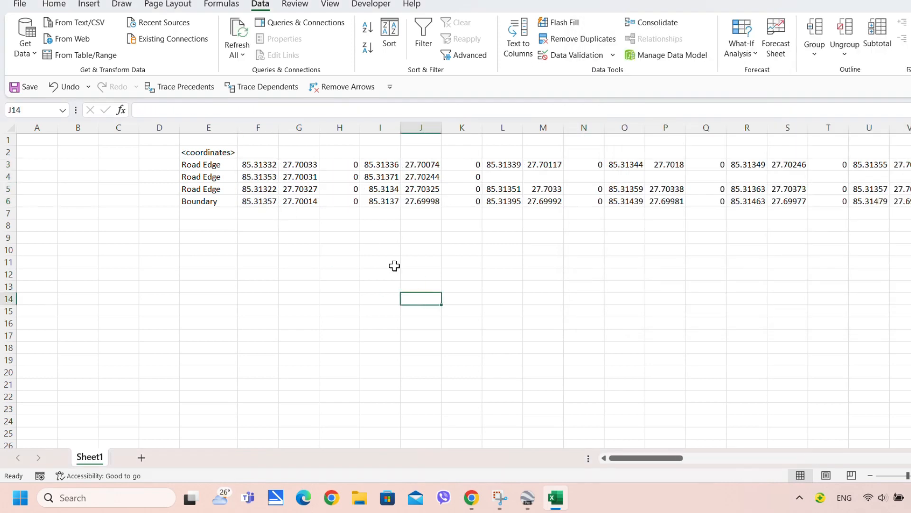
left_click(249, 187)
left_click(294, 186)
left_click(340, 187)
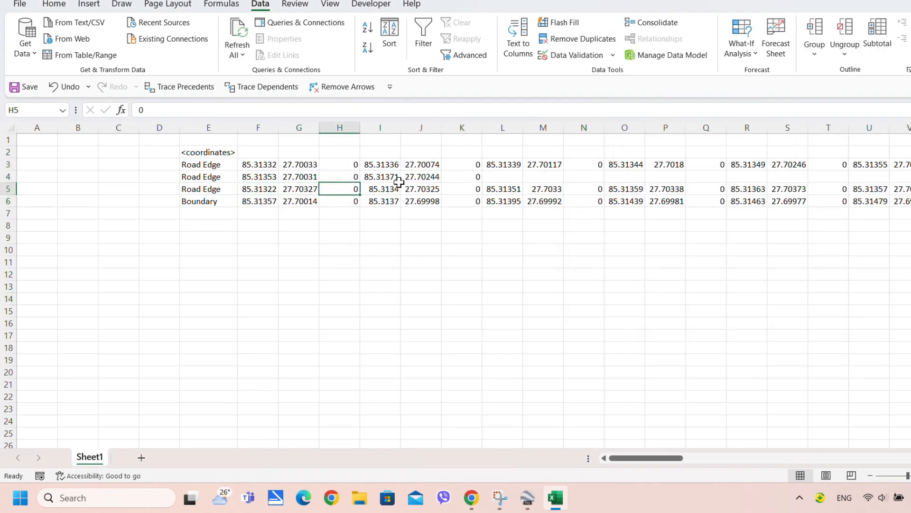
left_click(393, 180)
left_click(438, 188)
left_click(485, 189)
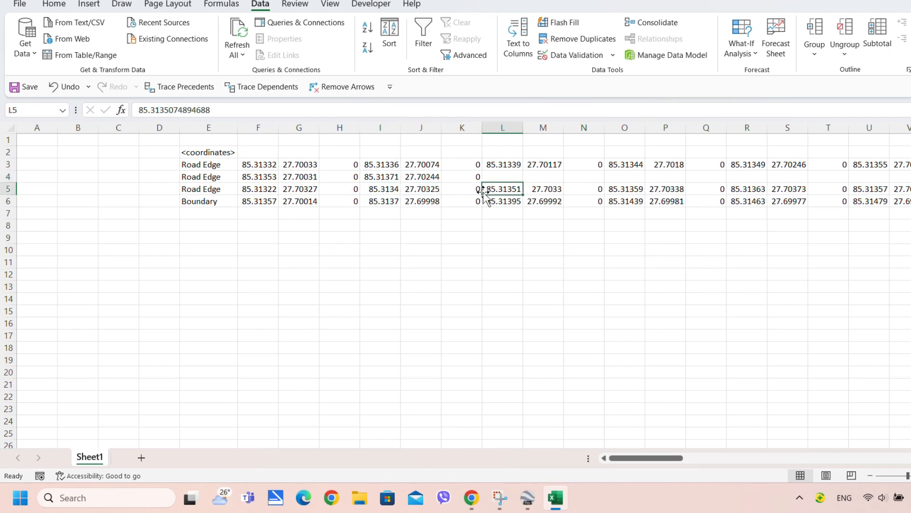
left_click(210, 236)
left_click(250, 164)
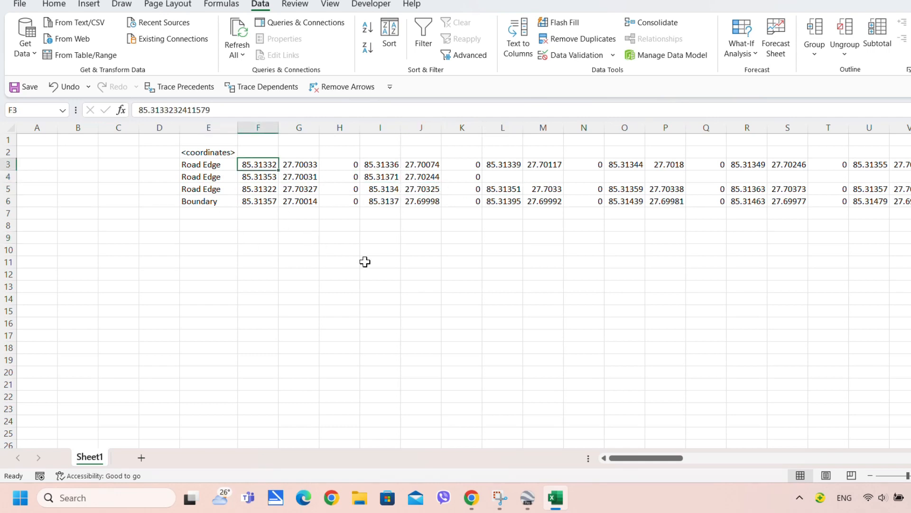
scroll(486, 291, "right", 4)
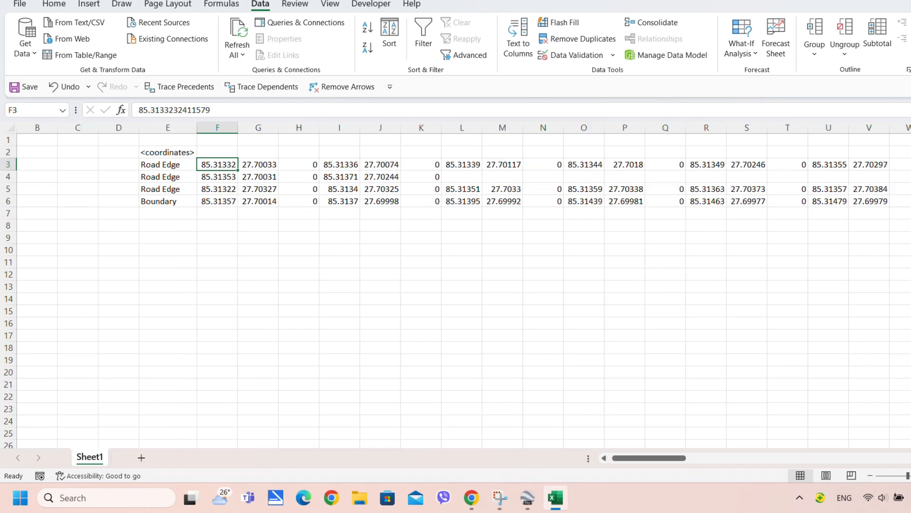
scroll(463, 291, "right", 9)
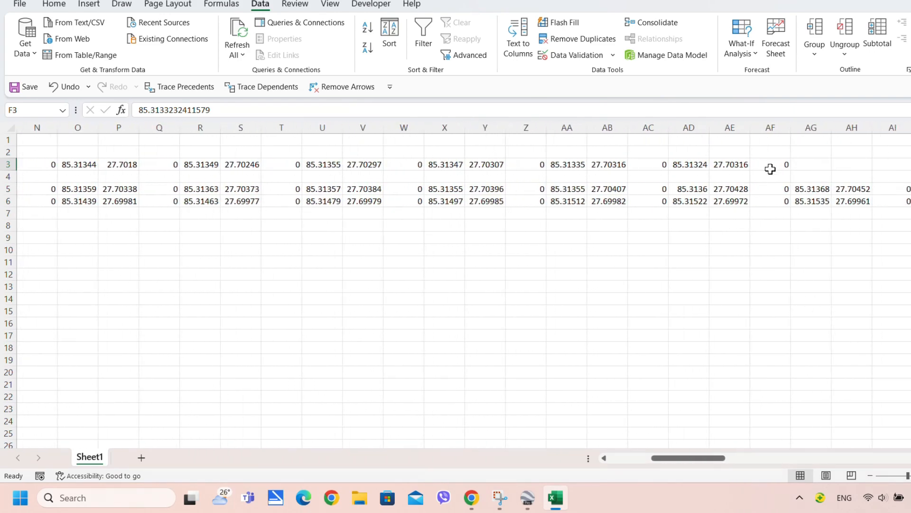
Copy the first row of split coordinates and paste it at F10 transposed, as values and number formats
left_click(776, 162, "shift")
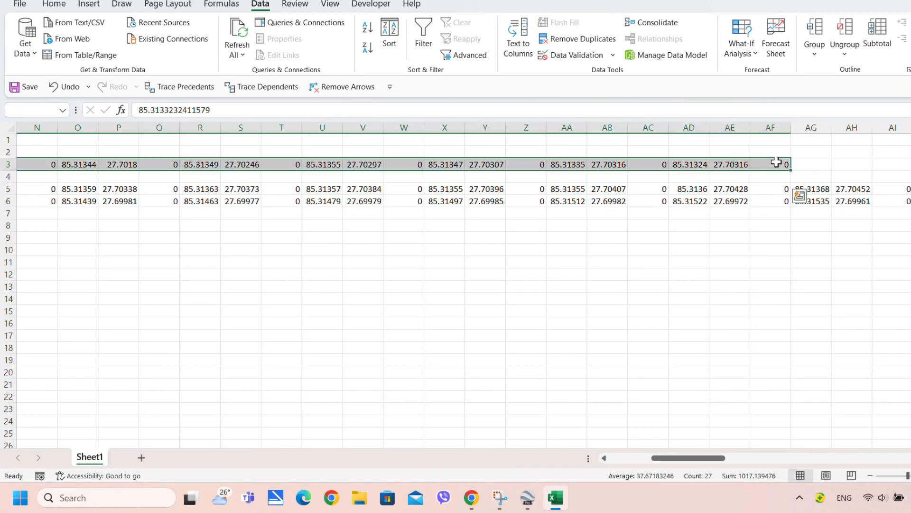
right_click(776, 162)
left_click(804, 158)
scroll(810, 310, "left", 13)
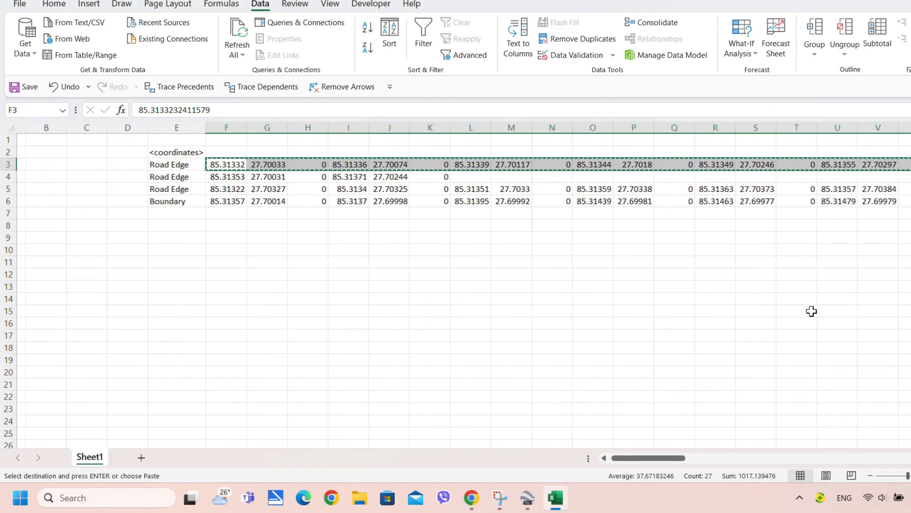
left_click(245, 240)
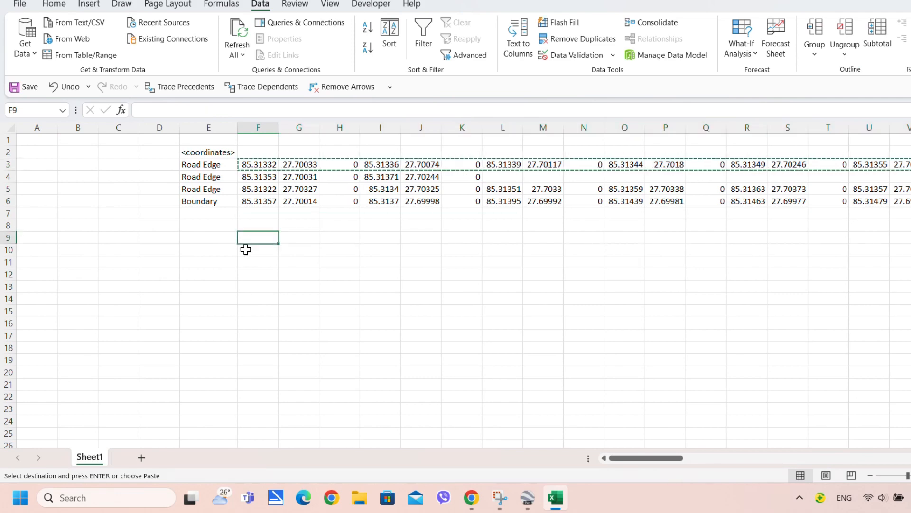
right_click(247, 251)
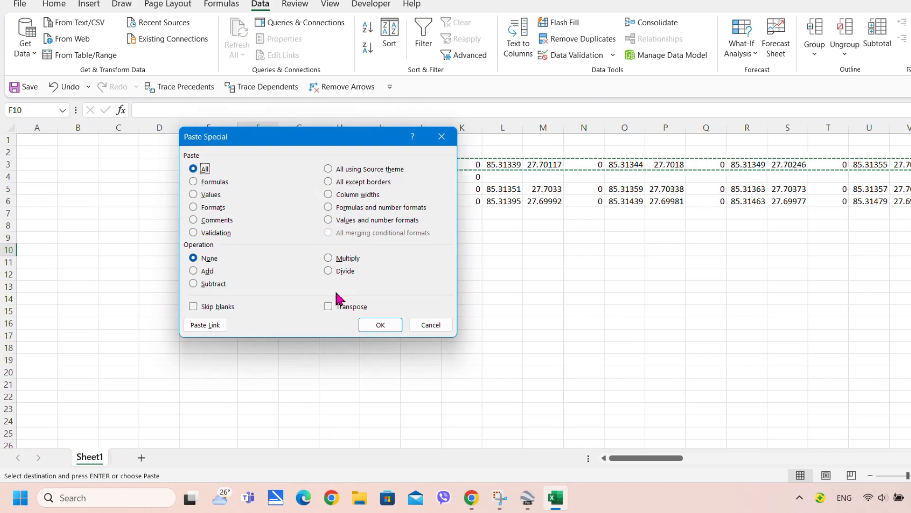
left_click(328, 306)
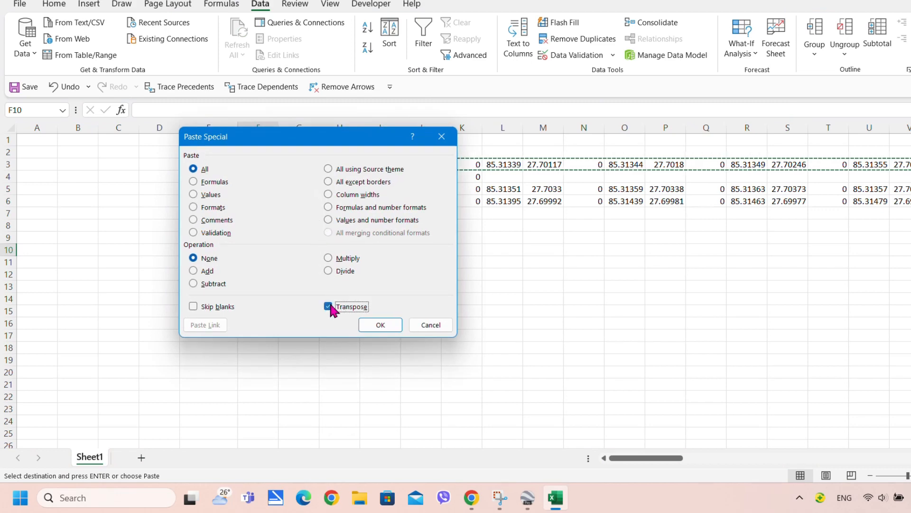
left_click(347, 220)
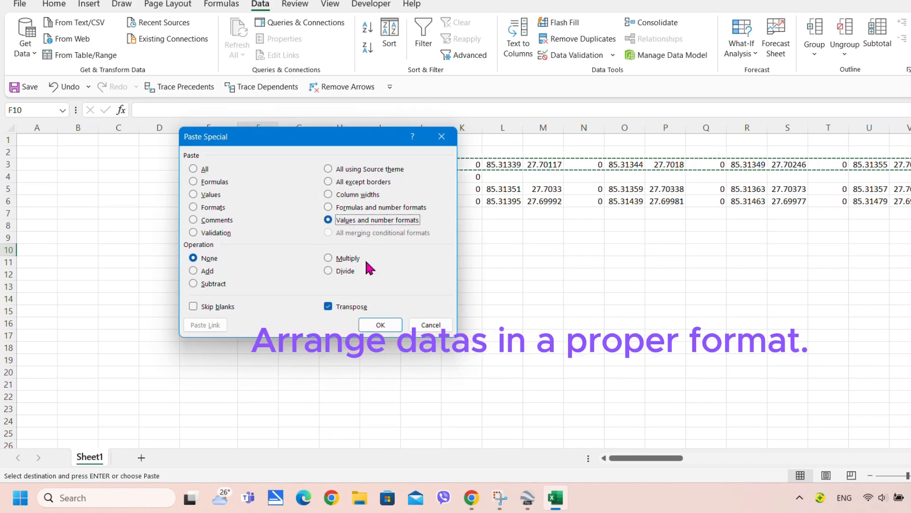
left_click(379, 325)
left_click_drag(257, 274, 258, 309)
left_click(257, 249)
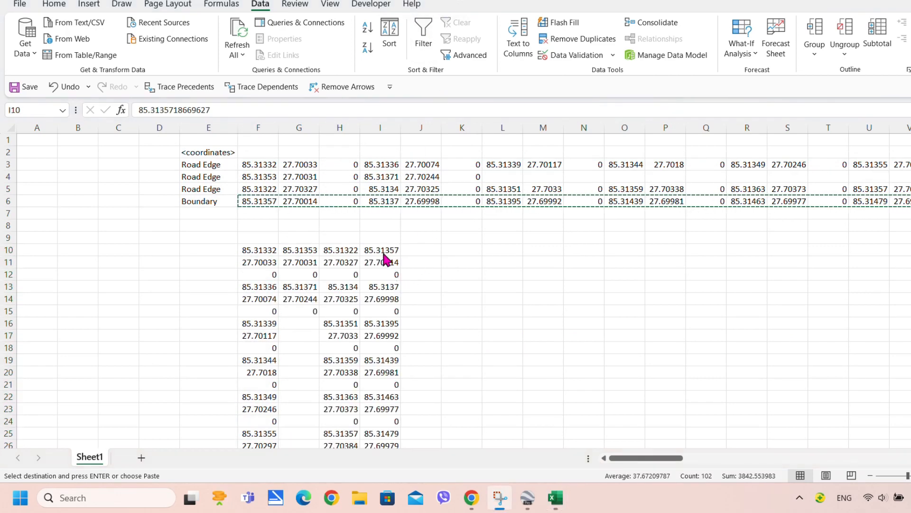
Enter 'RE' in F9 and fill it across to H9
left_click(325, 261)
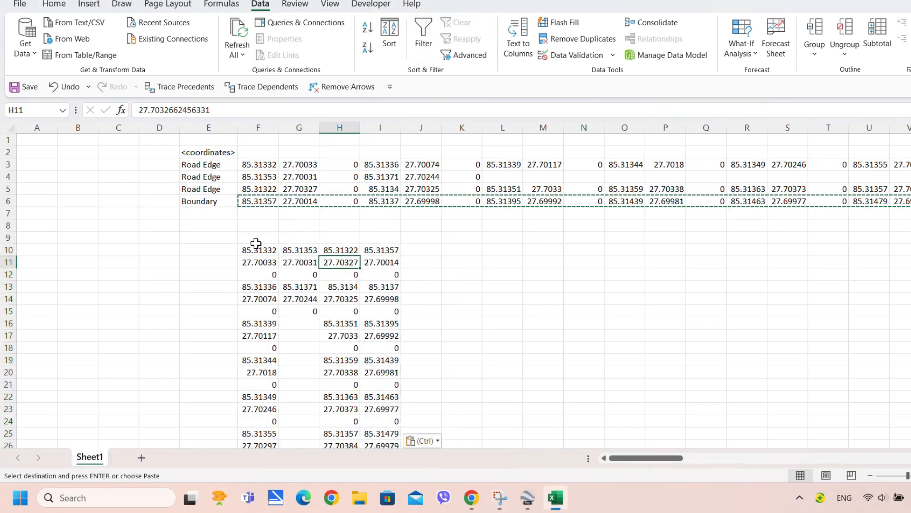
left_click(256, 239)
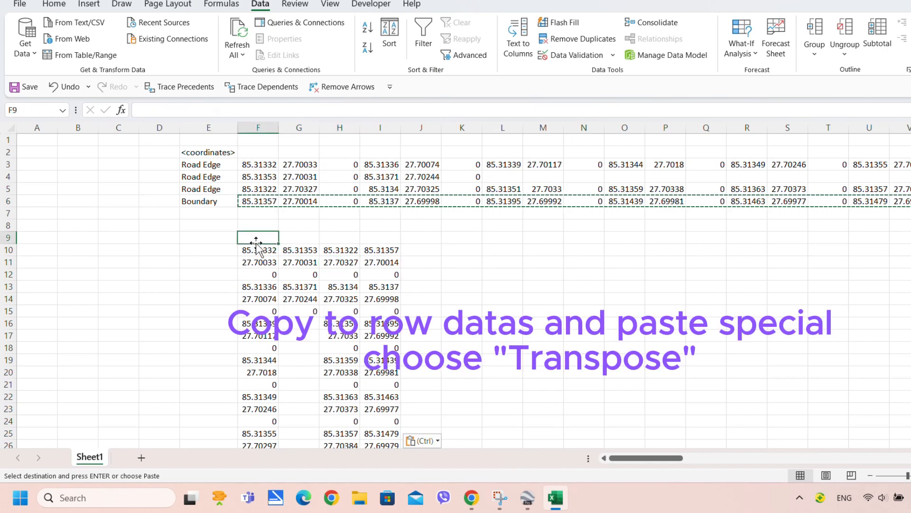
type("R")
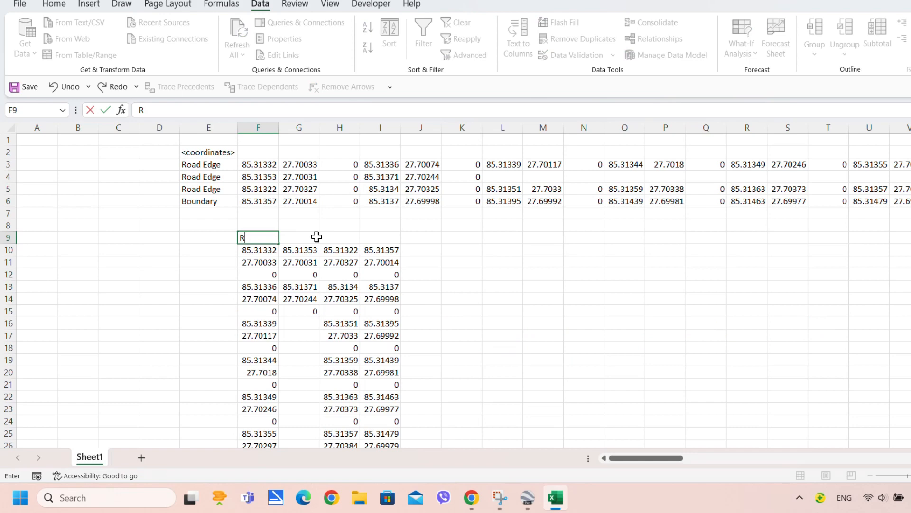
type("eE")
left_click(299, 286)
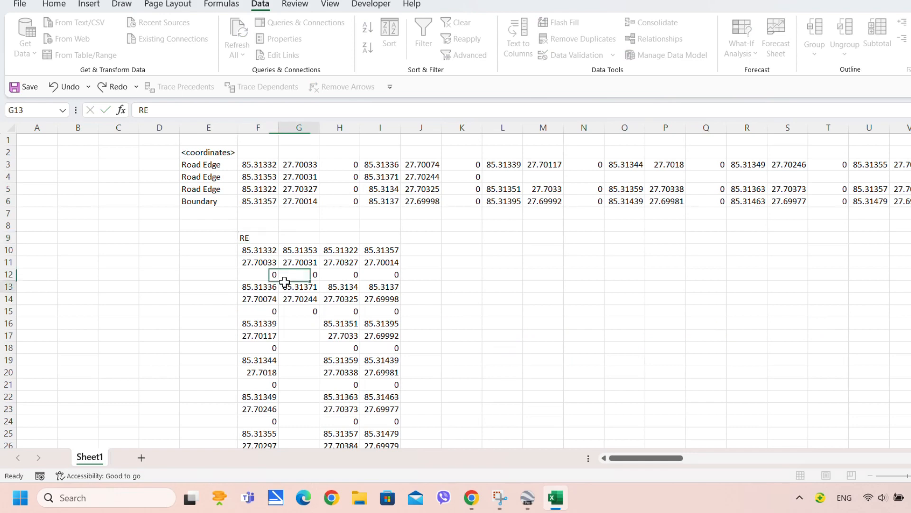
left_click(262, 236)
left_click_drag(277, 243, 348, 241)
left_click(348, 241)
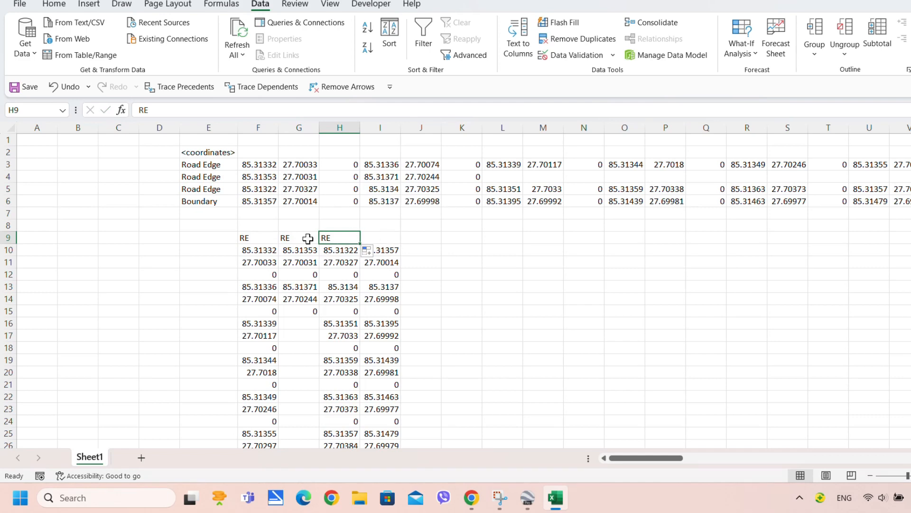
left_click(417, 250)
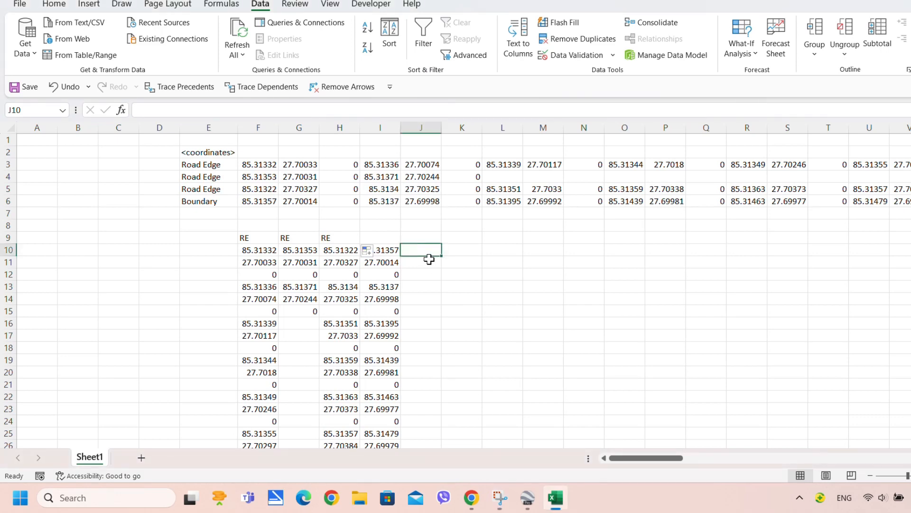
Enter Longitude, Latitude and null in J10:J12 and repeat them down the data
type("L")
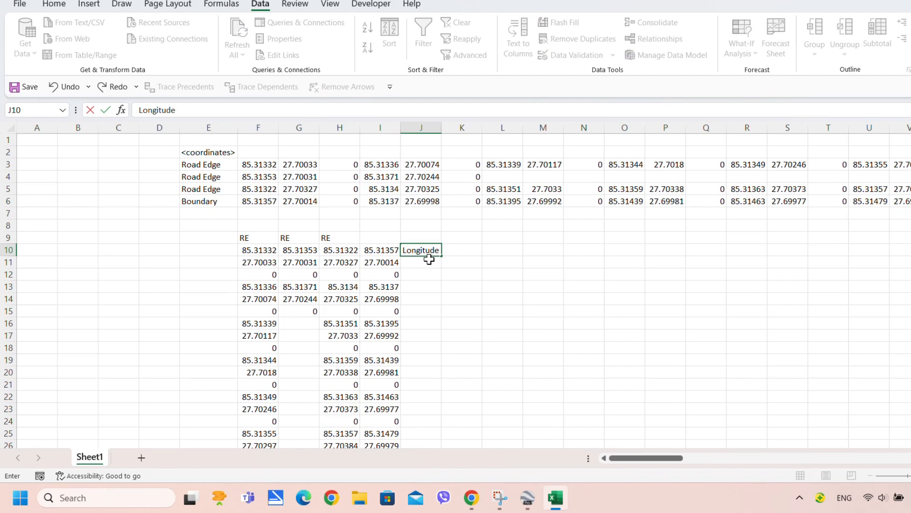
type("ongitude")
key("Return")
type("Latitude")
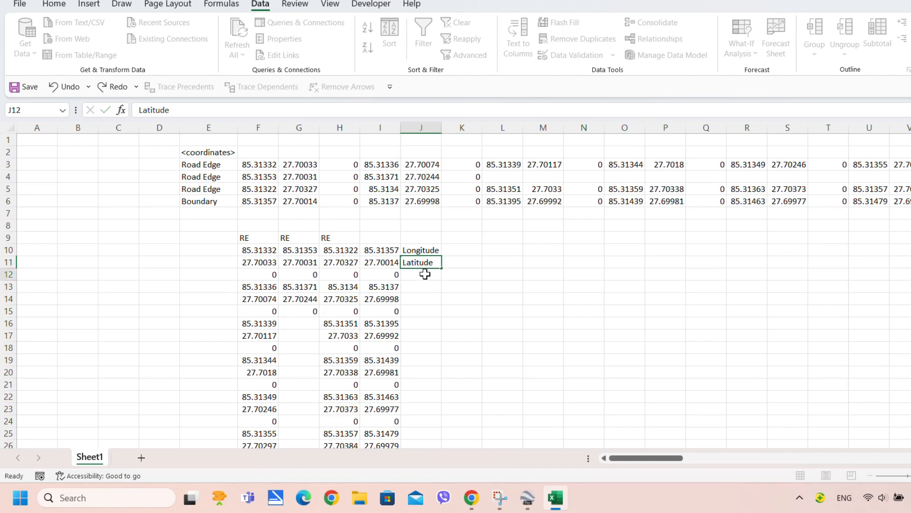
key("Return")
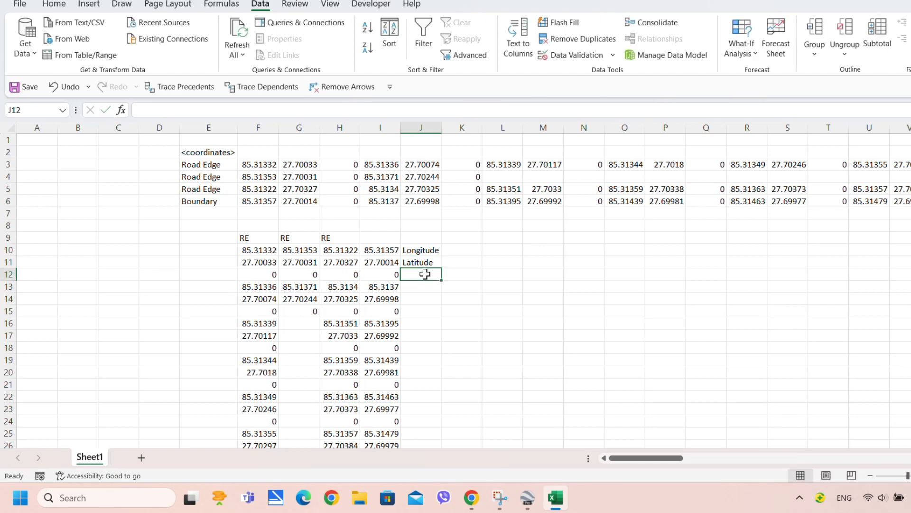
type("null")
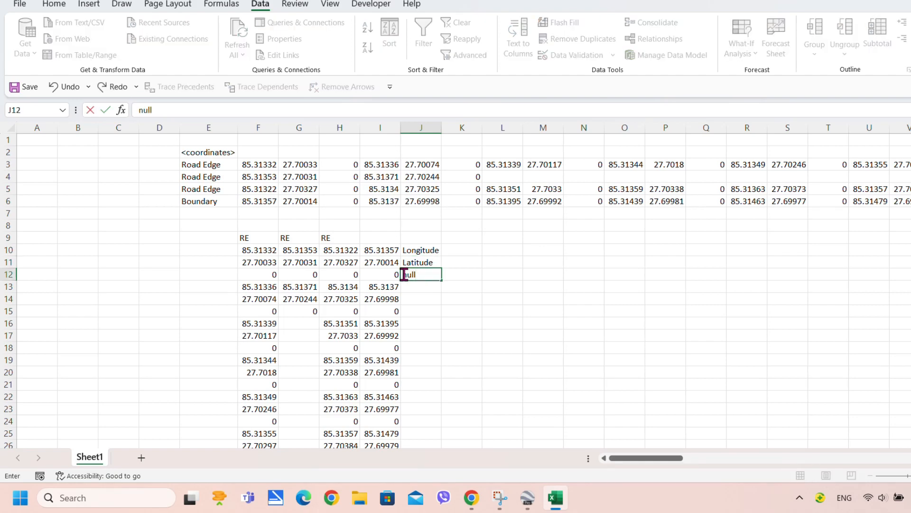
left_click(429, 296)
left_click_drag(424, 245, 441, 356)
scroll(442, 370, "up", 20)
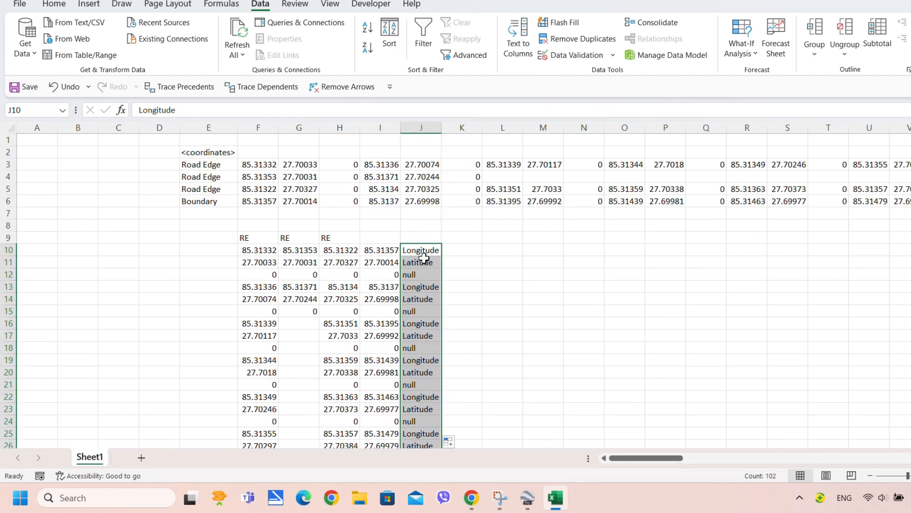
Head column J with 'P code' in J9
left_click(412, 237)
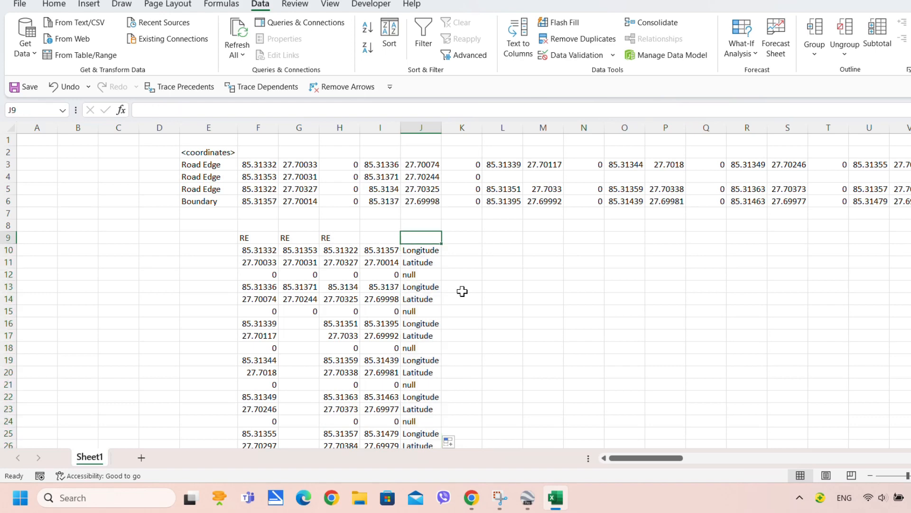
type("P code")
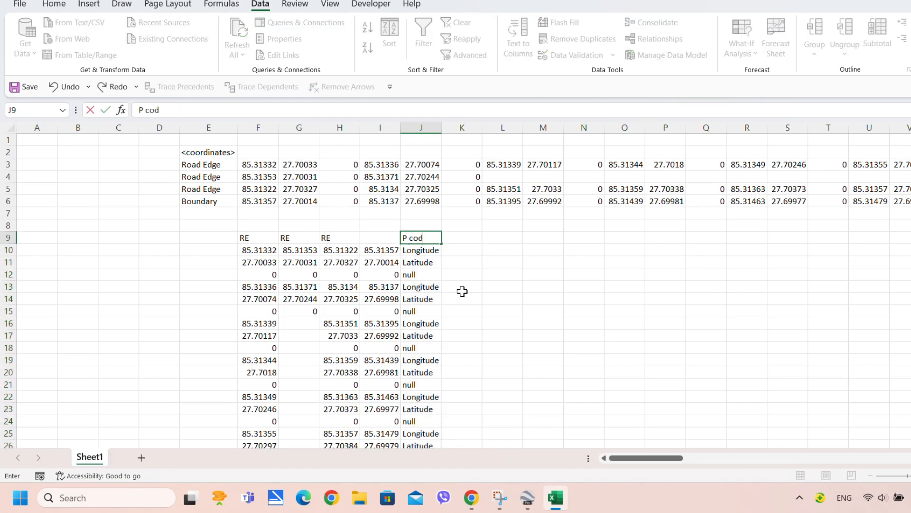
left_click(421, 277)
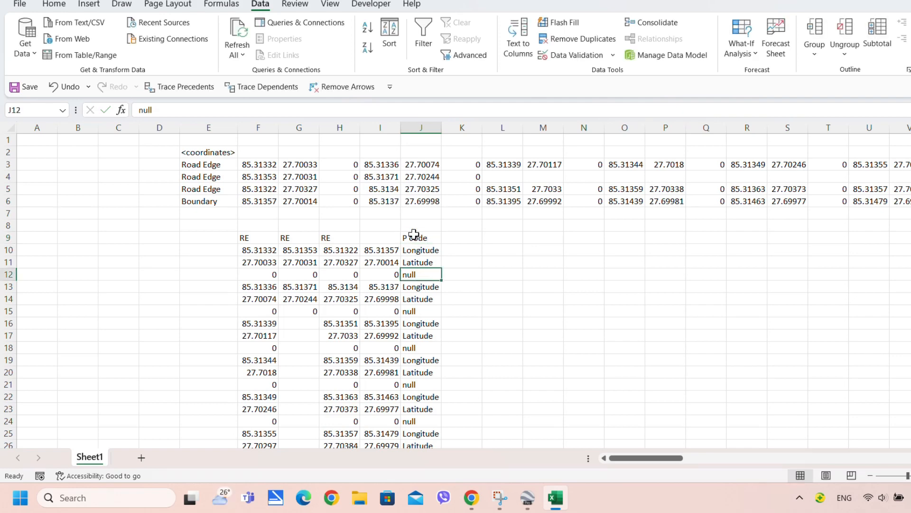
left_click(413, 236)
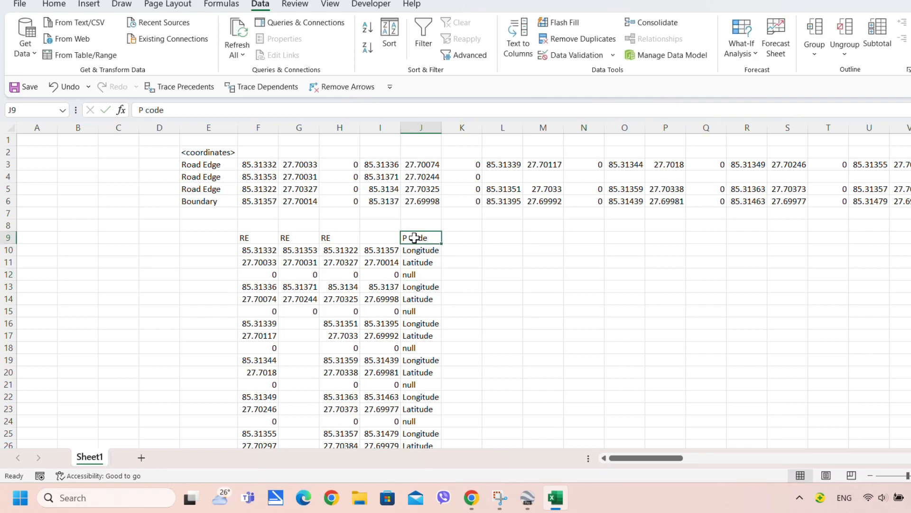
Make the P code heading bold and fill headings F9:J9 light blue
left_click(53, 5)
left_click(128, 47)
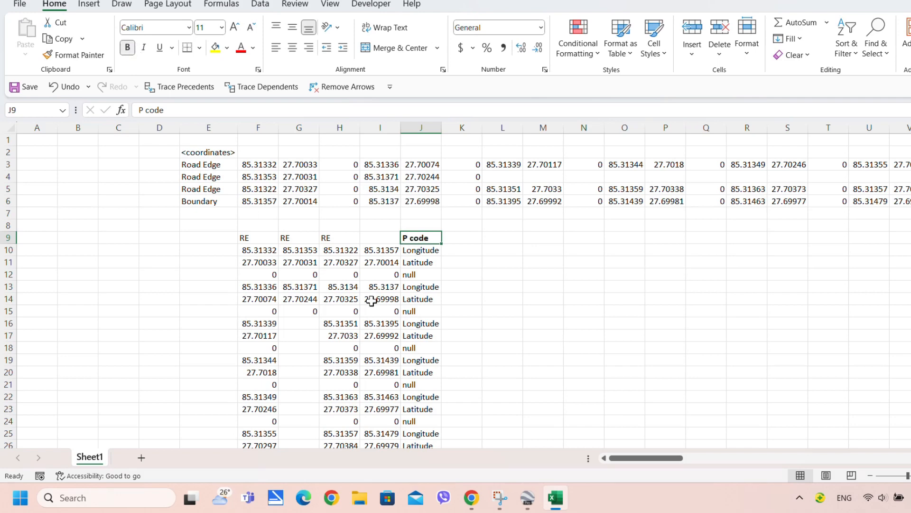
left_click(380, 311)
left_click_drag(247, 240, 435, 238)
left_click(228, 48)
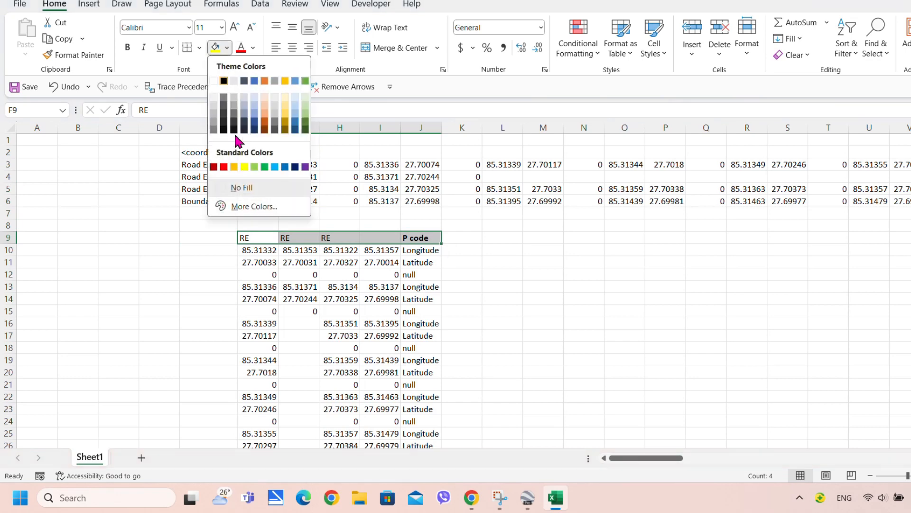
left_click(296, 106)
left_click(357, 271)
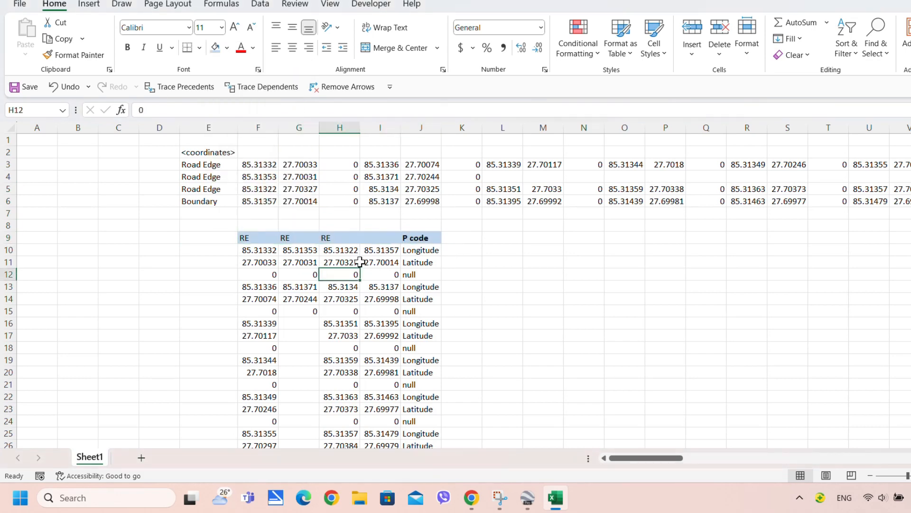
Enter 'Boundary' as the heading in I9
left_click(369, 241)
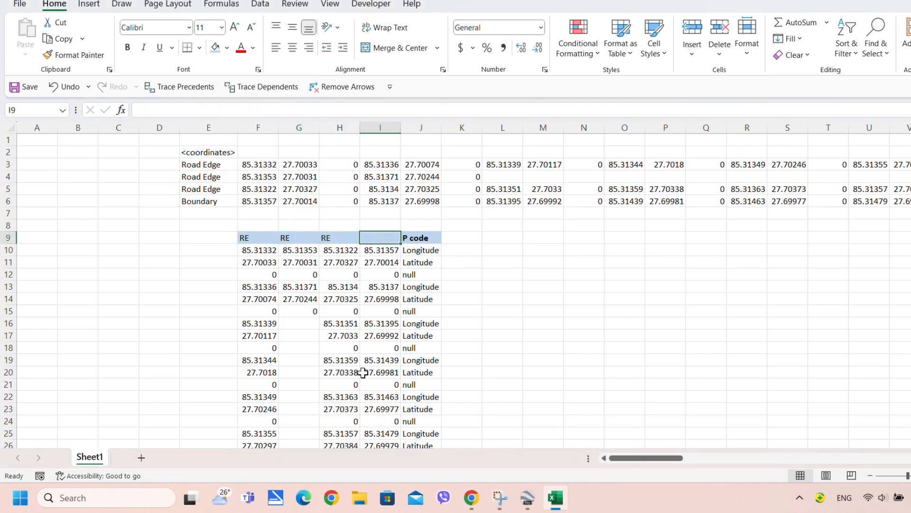
type("Boundary")
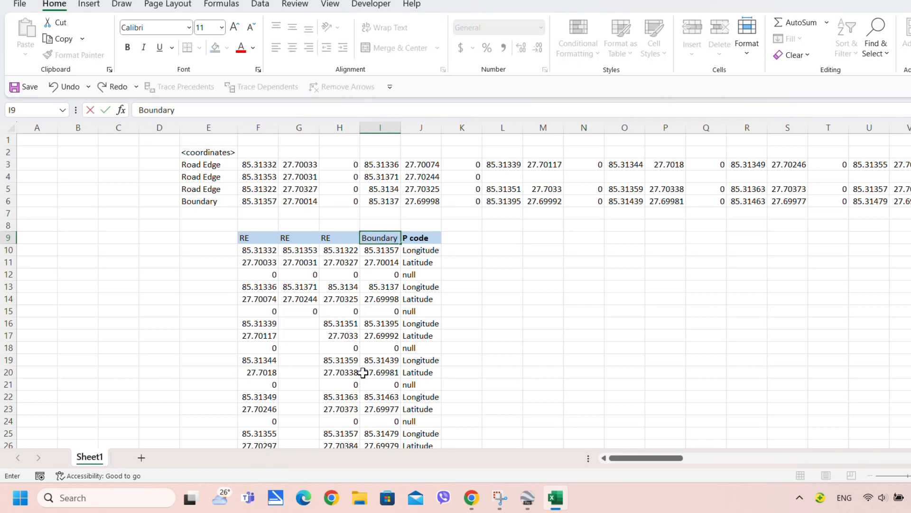
left_click(389, 350)
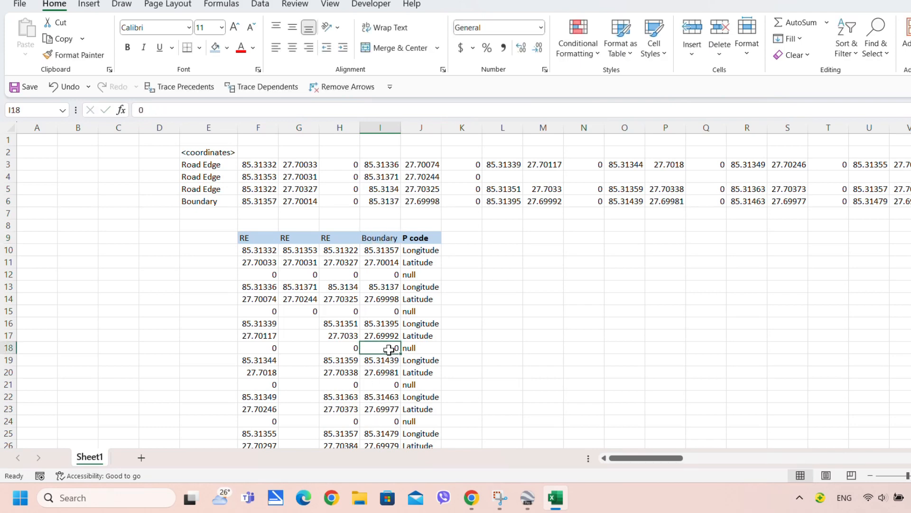
scroll(408, 266, "down", 2)
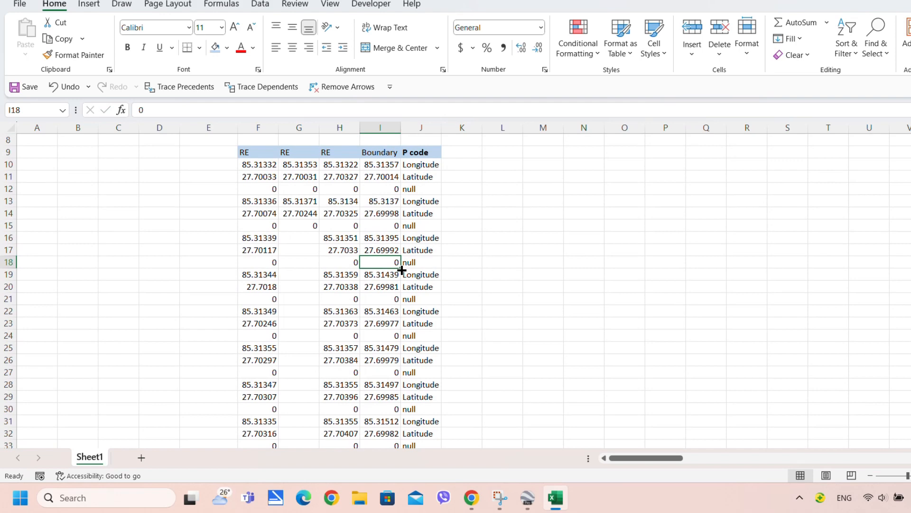
scroll(390, 270, "up", 2)
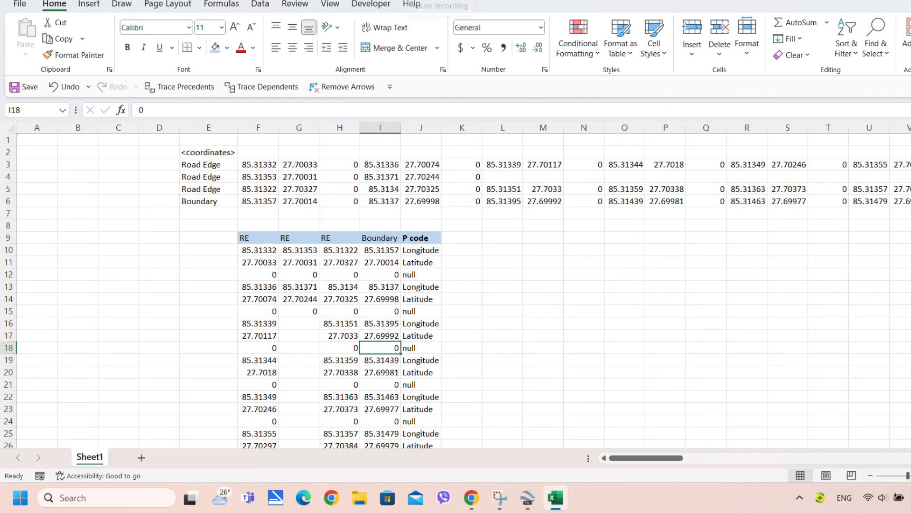
left_click(427, 2)
Turn on filtering for row 9 and filter the P code column to Longitude only
left_click_drag(261, 238, 442, 238)
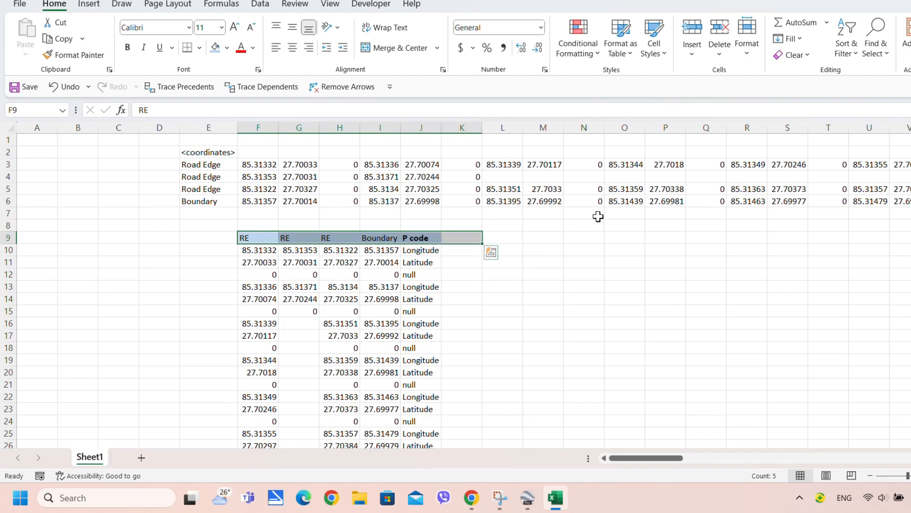
left_click(856, 53)
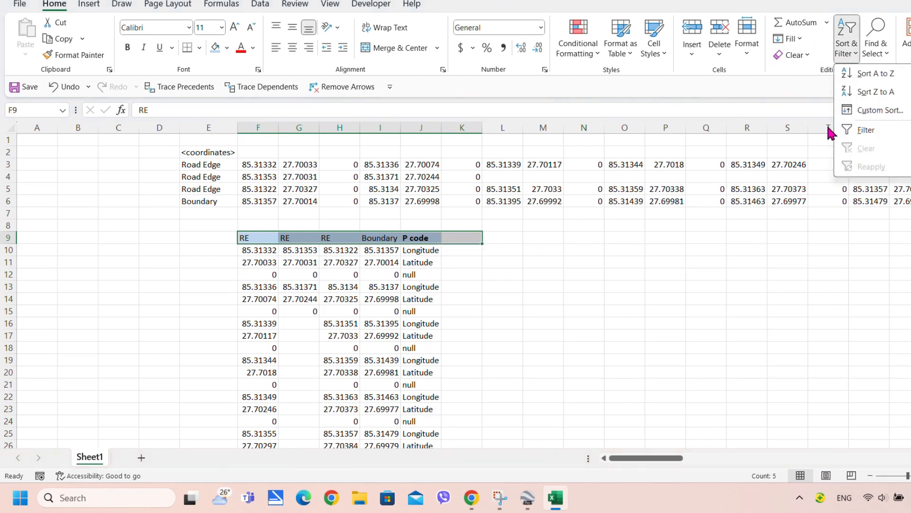
left_click(859, 130)
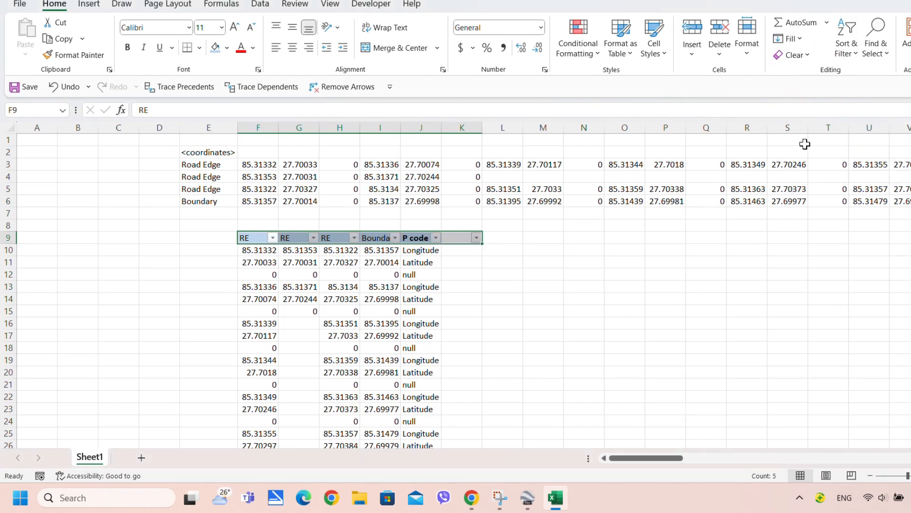
left_click(436, 237)
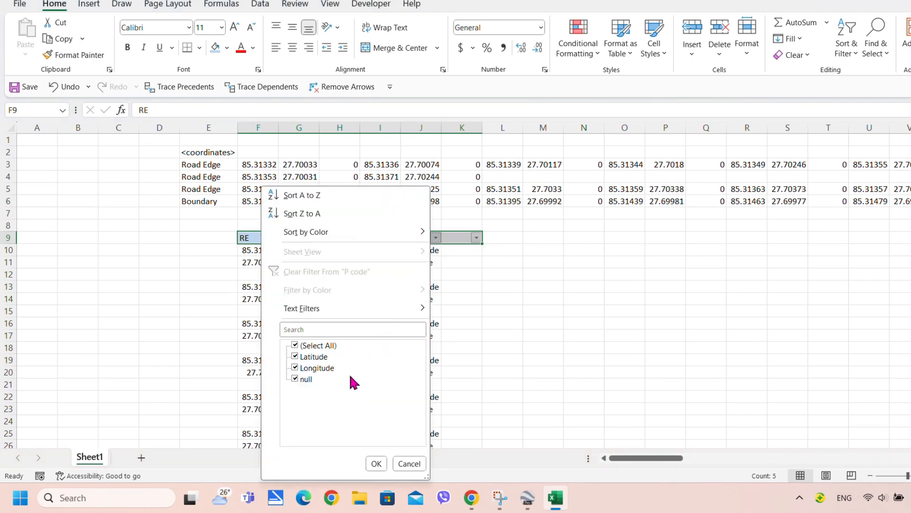
left_click(296, 347)
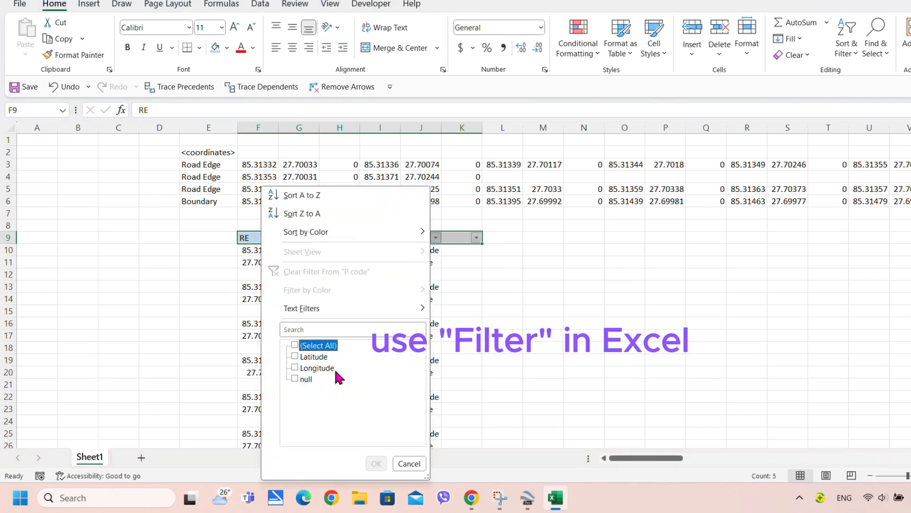
left_click(315, 369)
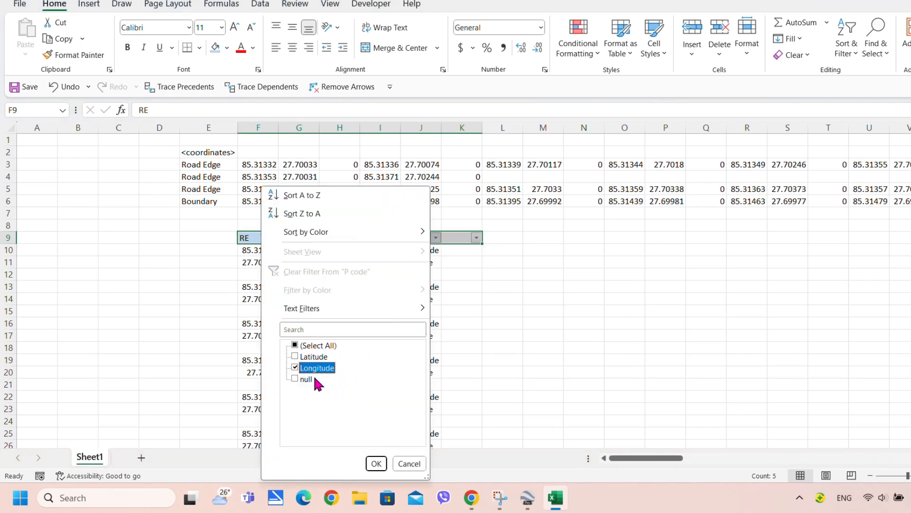
left_click(375, 464)
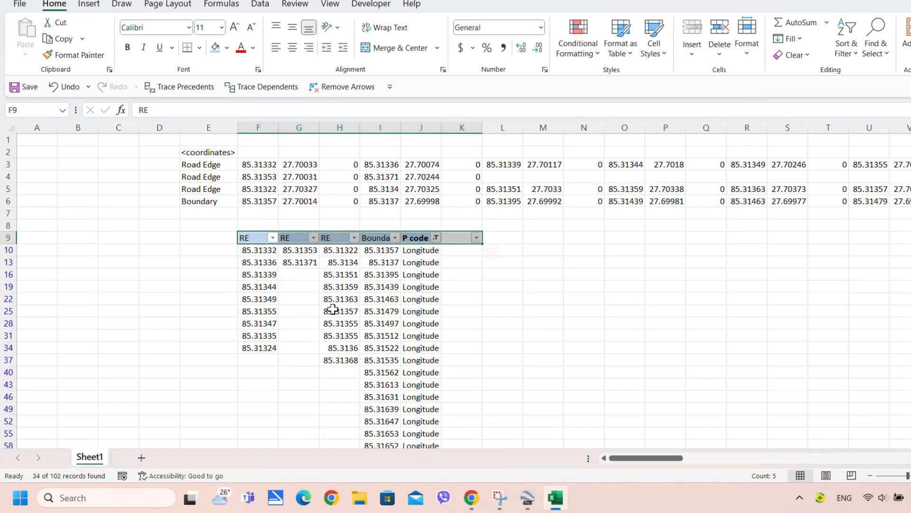
Copy the filtered longitude values in F10:I109
left_click(258, 252)
scroll(338, 309, "down", 8)
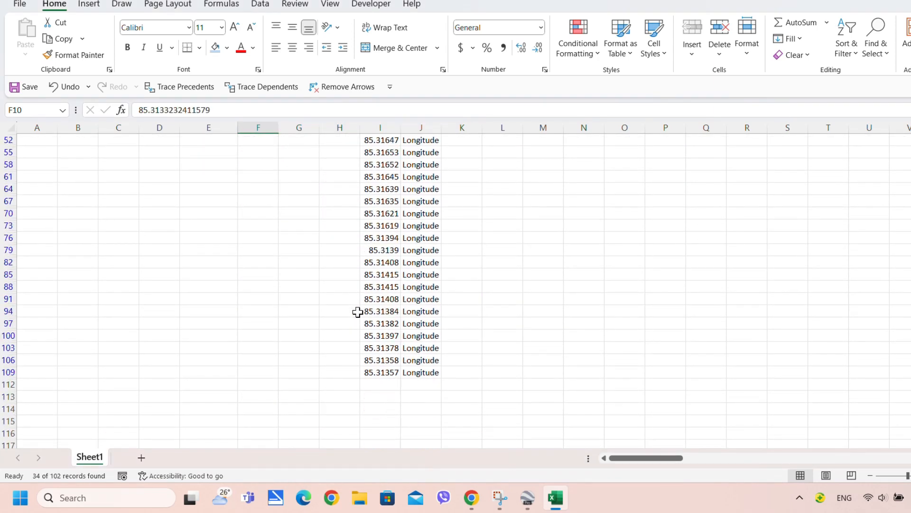
left_click(393, 373, "shift")
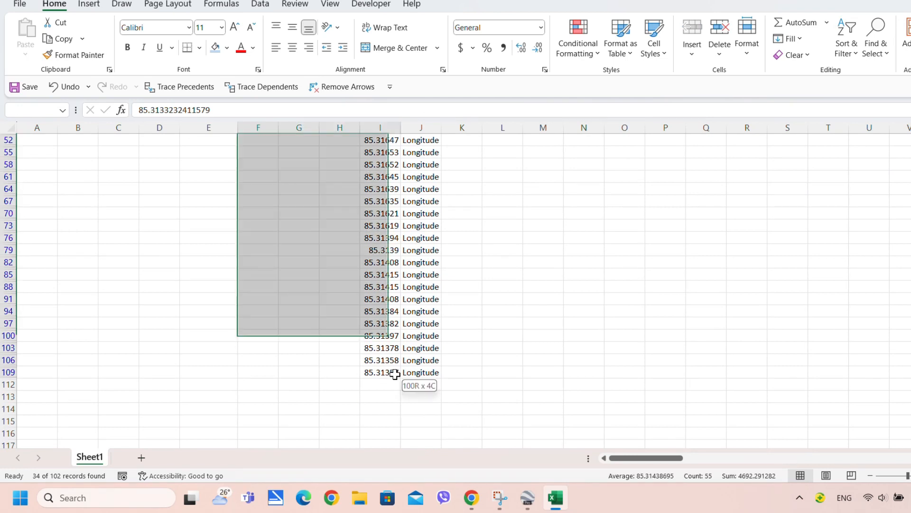
right_click(395, 374)
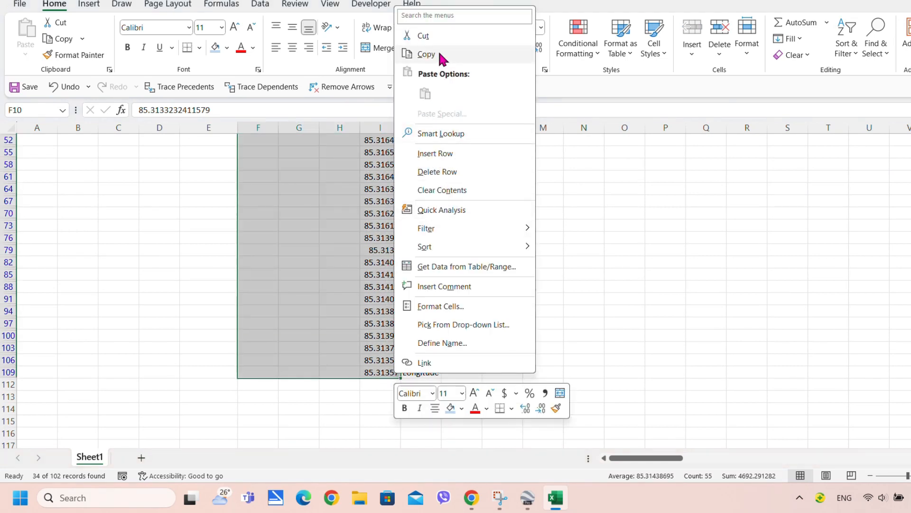
left_click(426, 54)
scroll(427, 190, "up", 8)
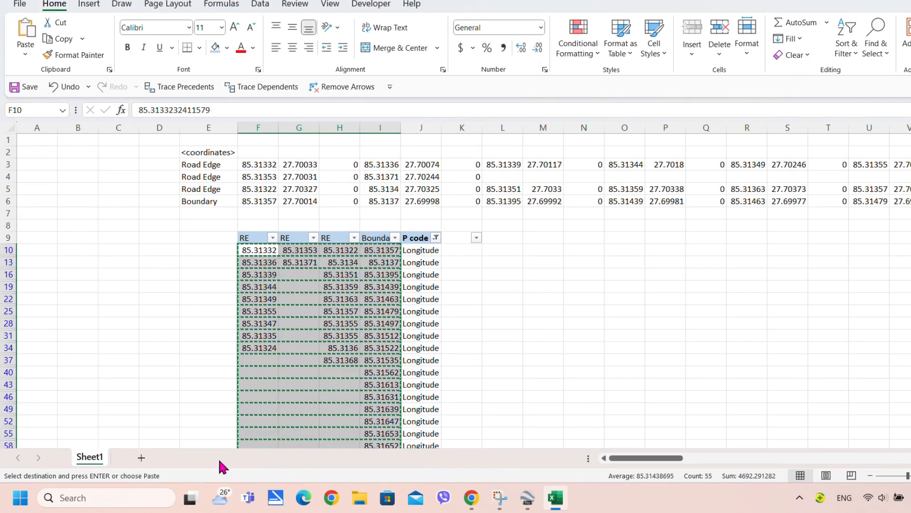
Add a sheet named Coordinates and paste the copied longitude values at B4
left_click(141, 457)
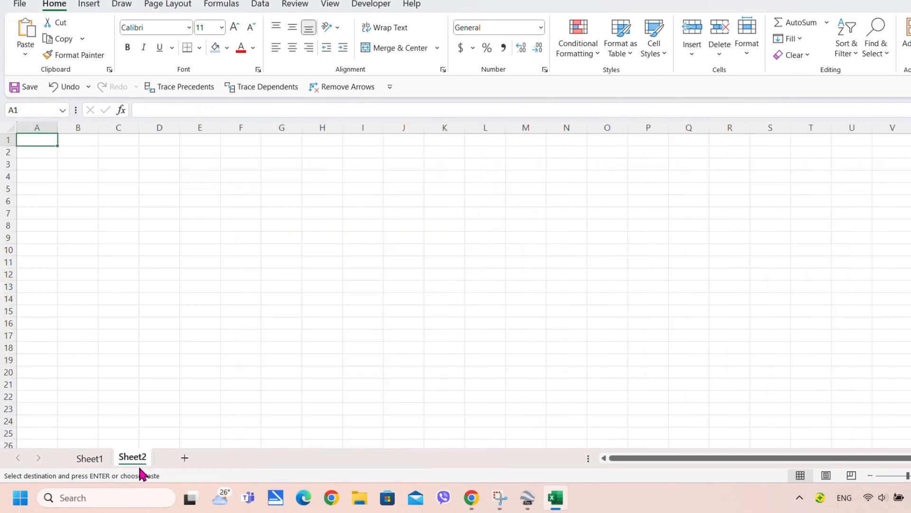
double_click(136, 458)
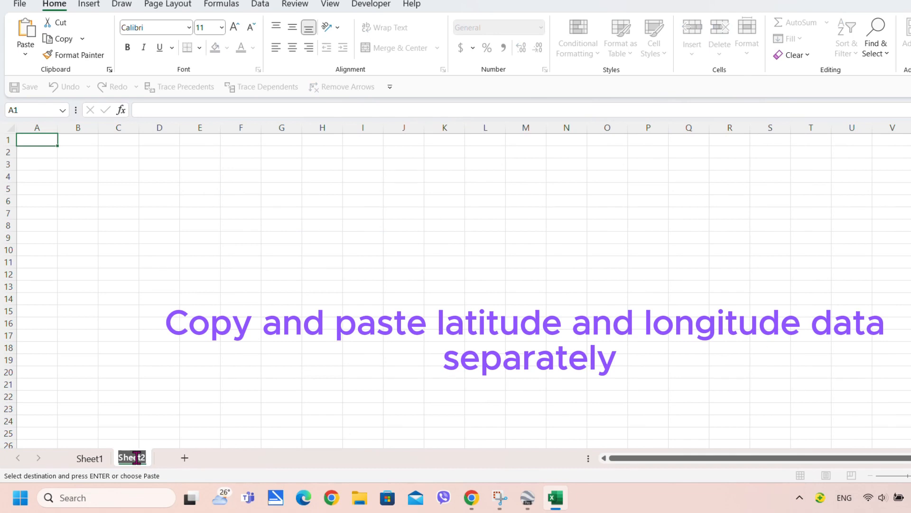
type("Coordin")
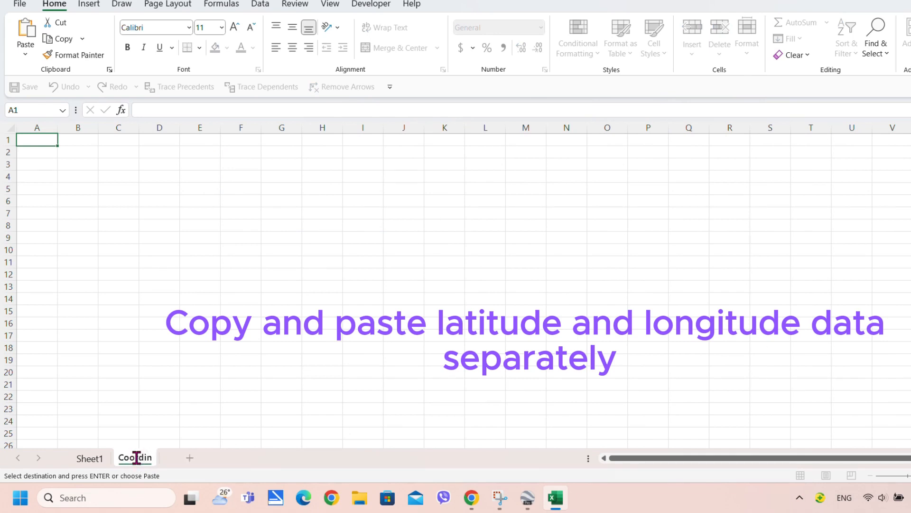
type("ates")
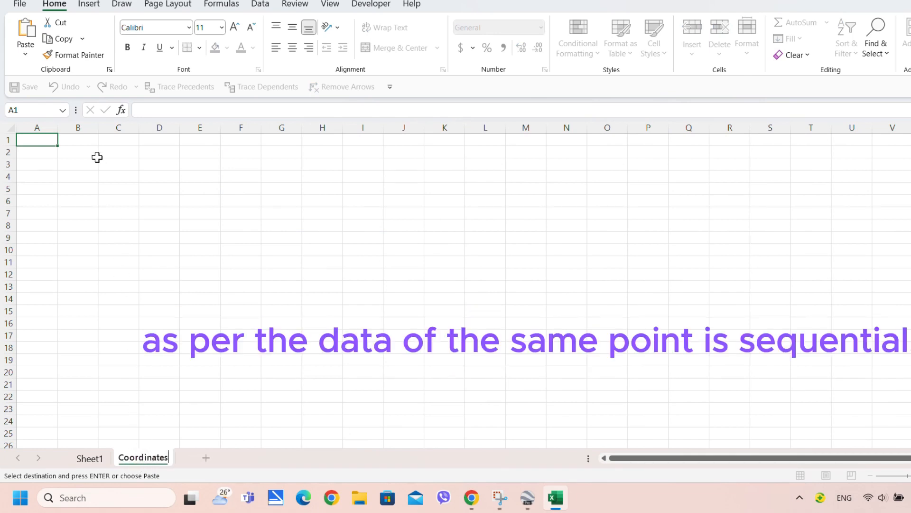
left_click(67, 179)
right_click(70, 176)
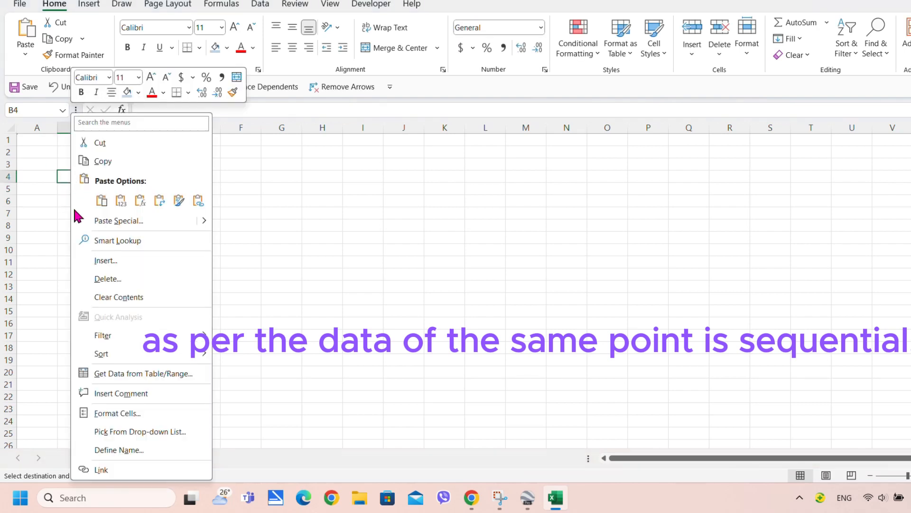
left_click(103, 202)
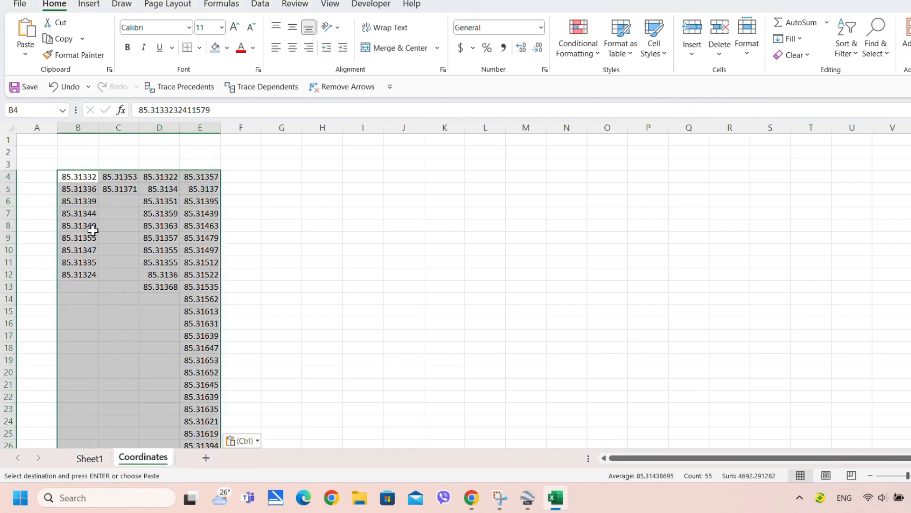
left_click(77, 188)
Move the column C, D and E value blocks beneath column B, filling B4:B58
left_click(80, 237)
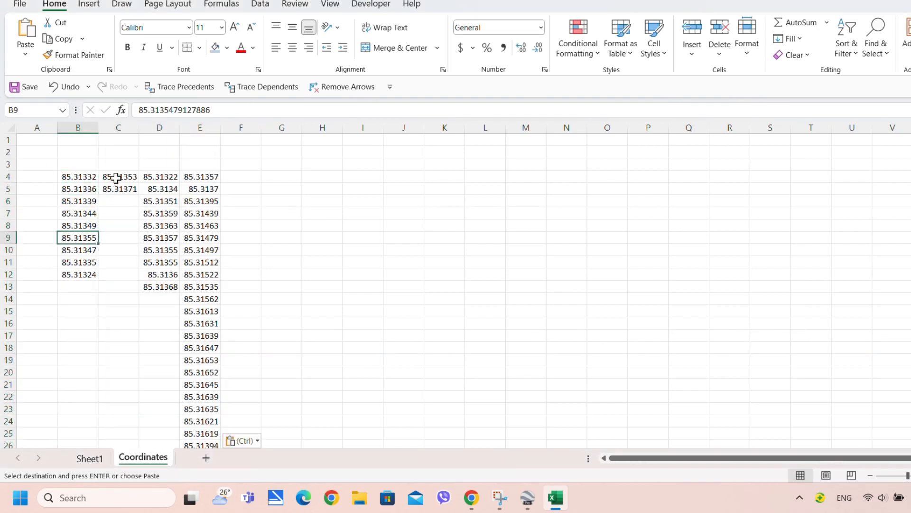
left_click_drag(116, 178, 92, 298)
left_click(92, 297)
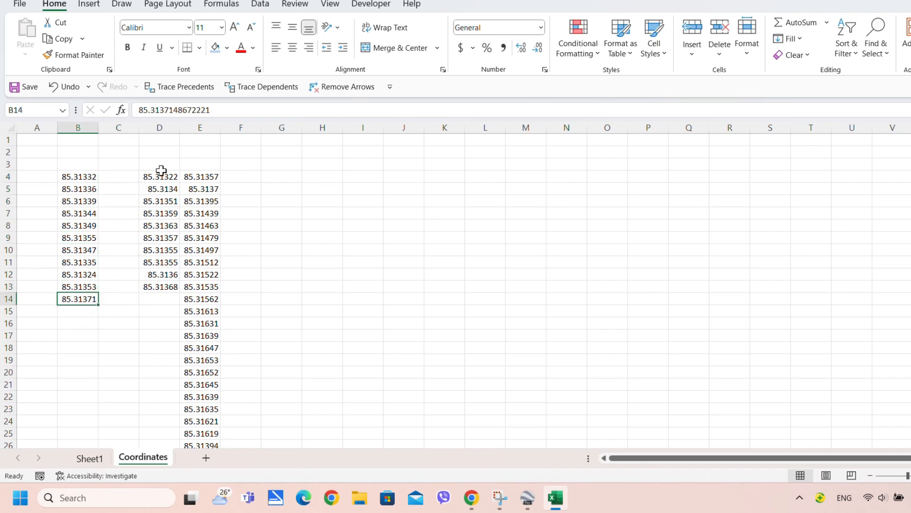
left_click_drag(162, 170, 95, 424)
left_click(198, 177)
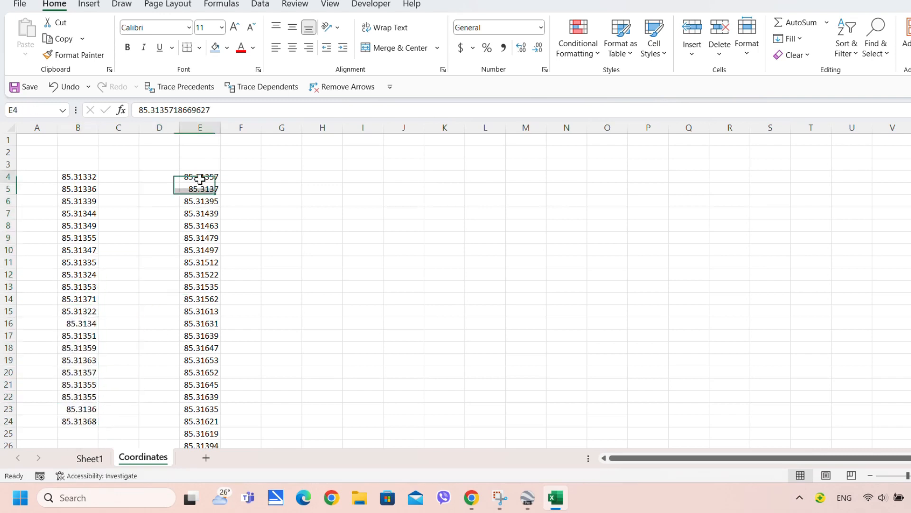
scroll(211, 216, "down", 12)
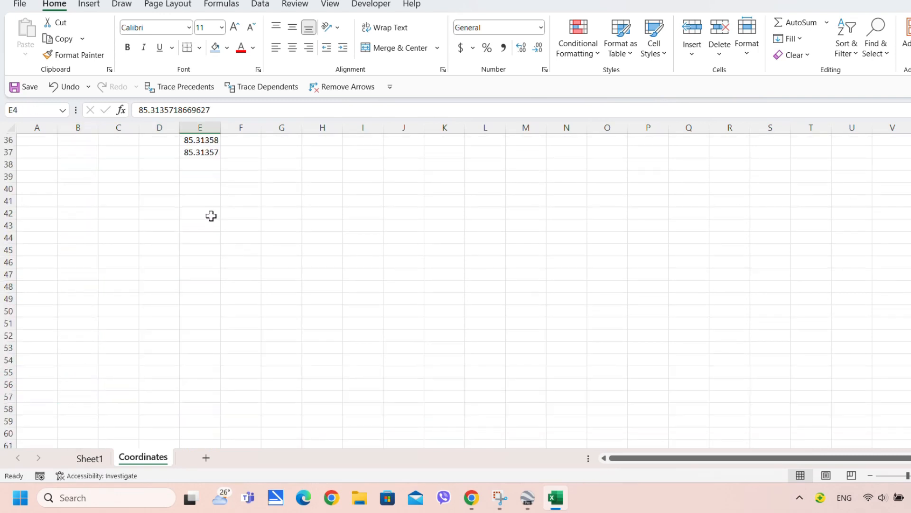
left_click(211, 151, "shift")
scroll(200, 213, "up", 12)
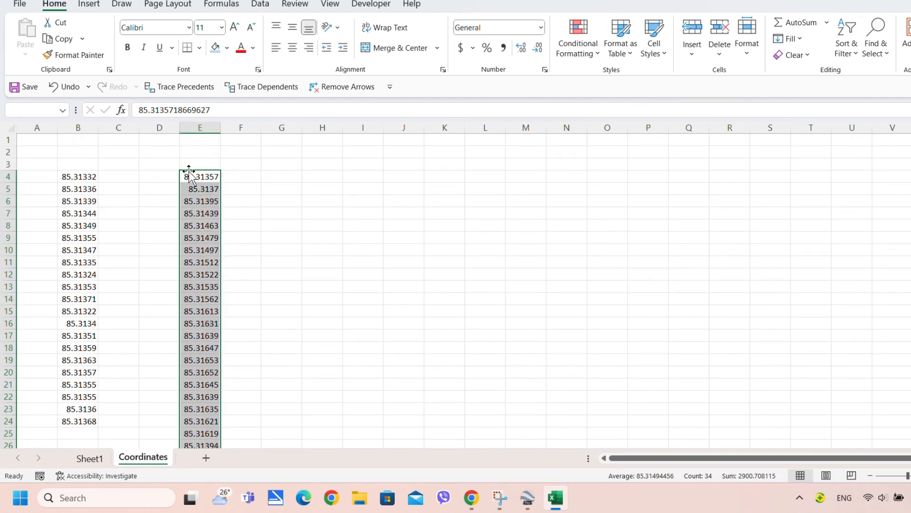
left_click_drag(188, 178, 78, 434)
scroll(83, 408, "down", 5)
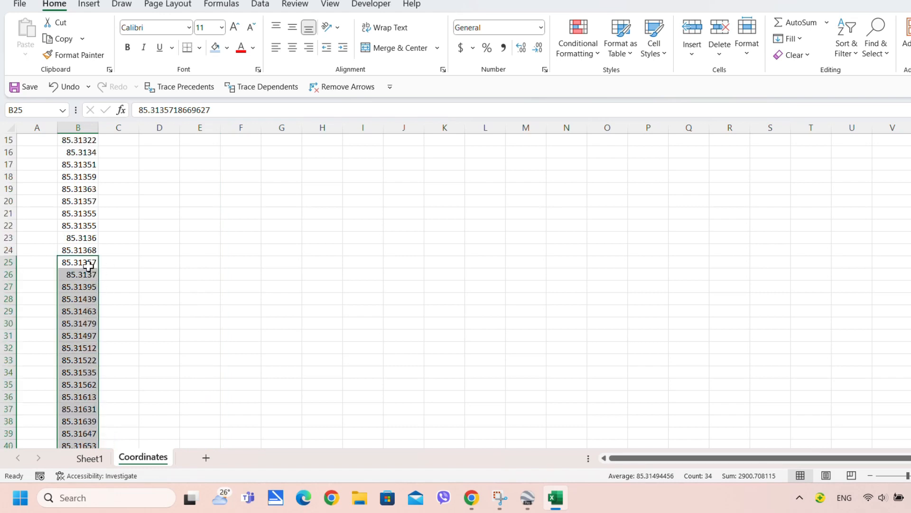
Enter 'Boundary' in E25 and fill it down to E58, deleting the extra copy in E59
left_click(215, 262)
type("Boundary")
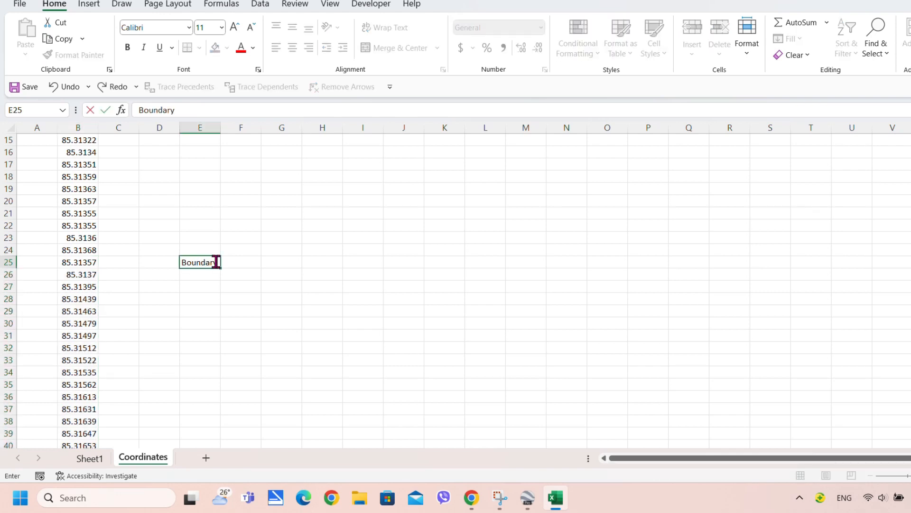
left_click(214, 286)
left_click(218, 262)
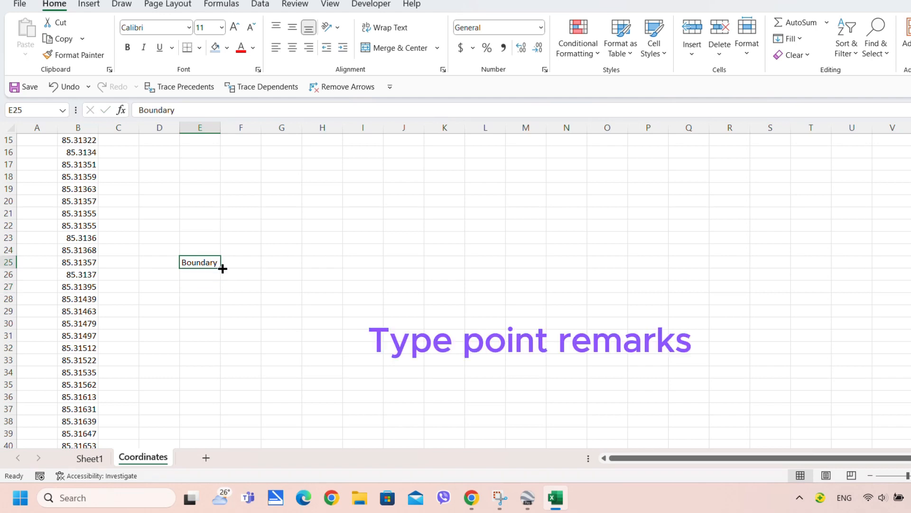
left_click_drag(223, 269, 224, 434)
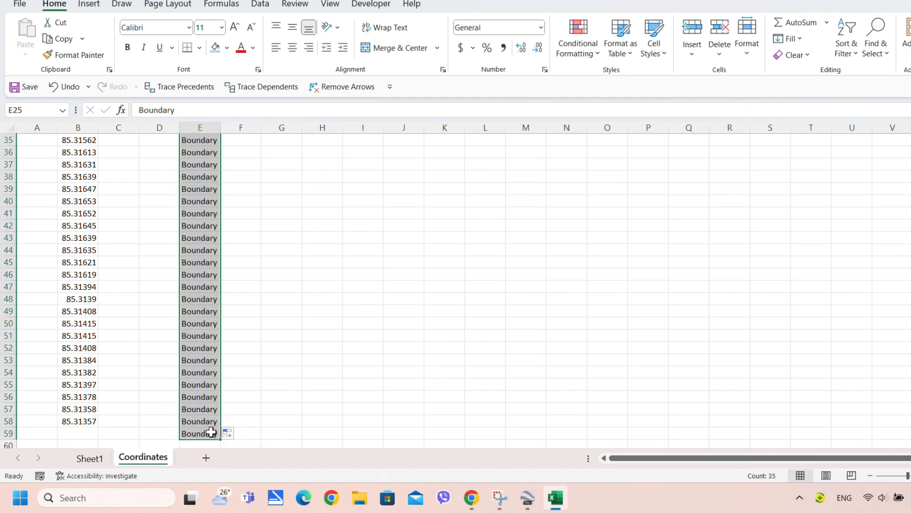
left_click(212, 433)
key("Delete")
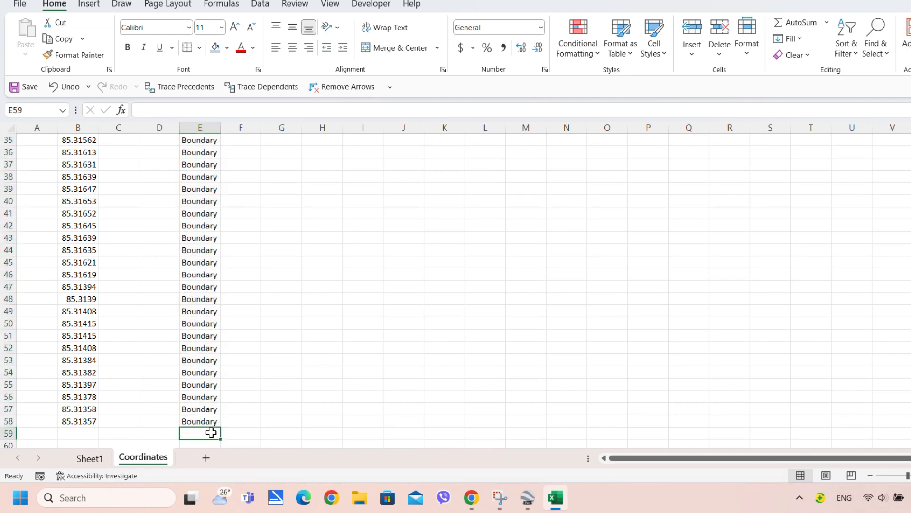
Enter 'Road Edge' in E24, fill it up to E4 and colour those remarks red
scroll(211, 432, "up", 11)
left_click(203, 424)
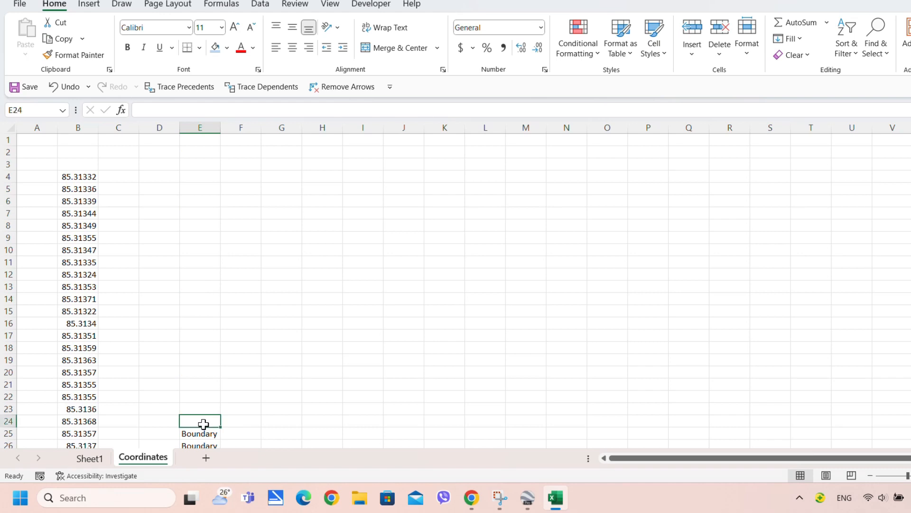
type("Road Edge")
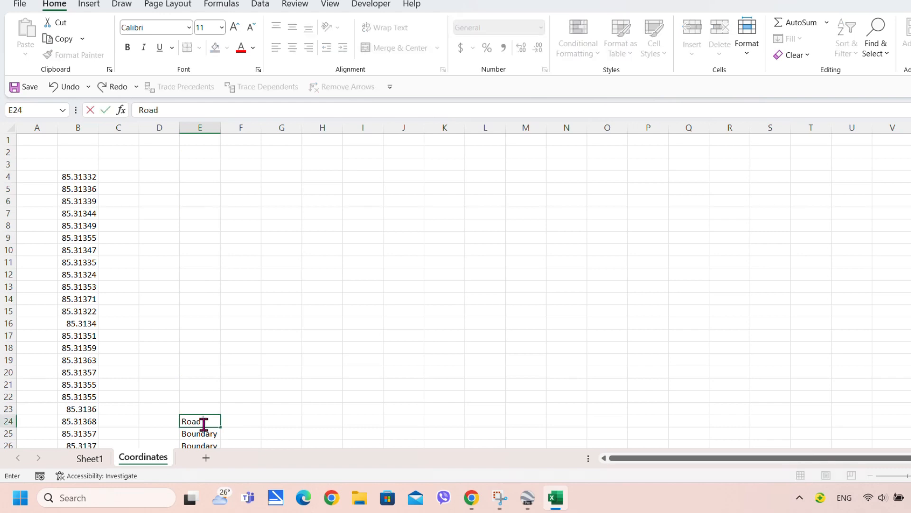
left_click(206, 397)
left_click(216, 422)
left_click_drag(222, 426, 225, 175)
left_click(242, 49)
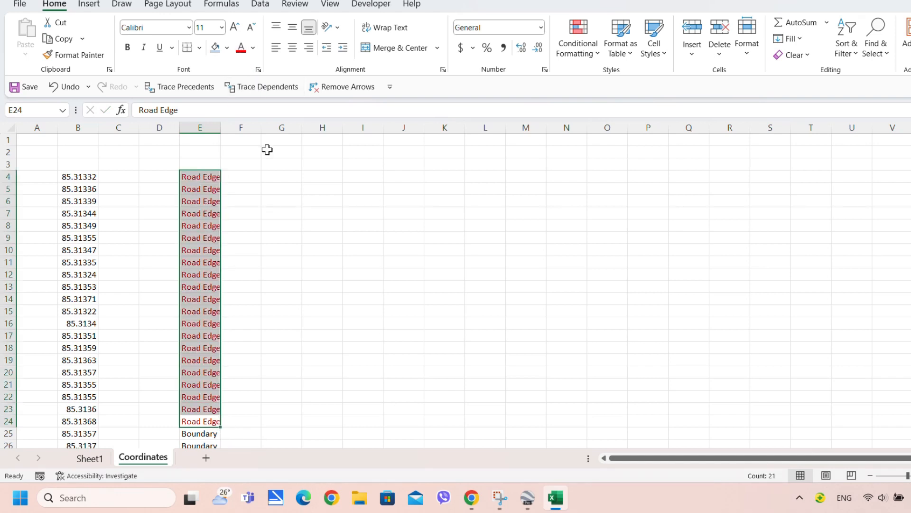
Give the Boundary remarks in E25:E58 a green theme font colour
scroll(204, 364, "down", 2)
left_click(201, 352)
scroll(201, 354, "down", 9)
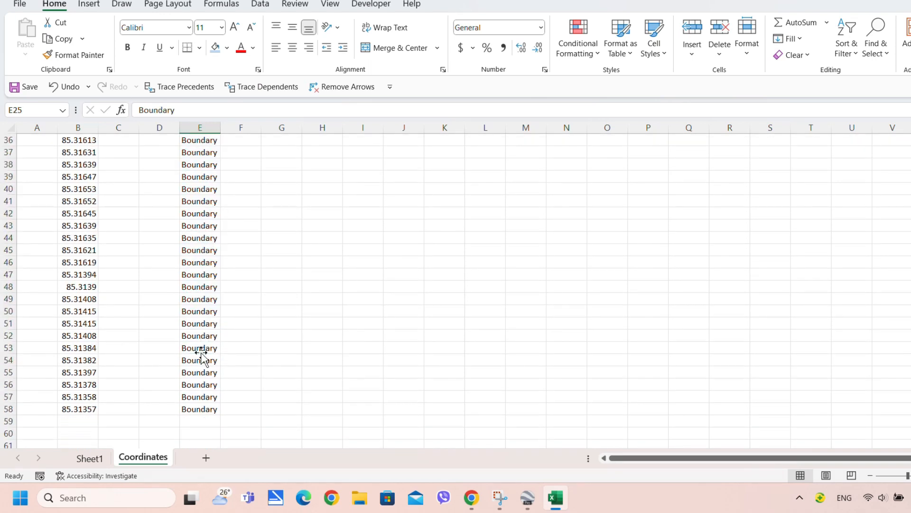
left_click(200, 408, "shift")
left_click(253, 47)
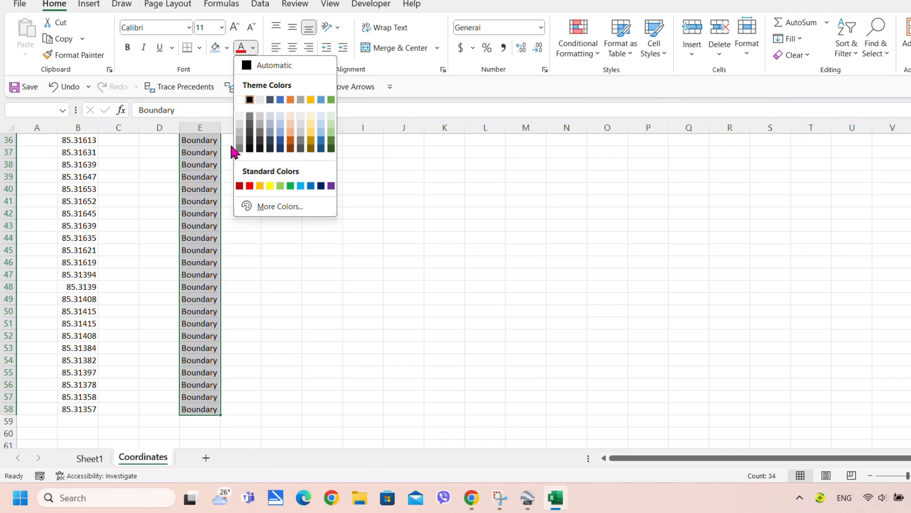
left_click(332, 140)
scroll(312, 166, "up", 8)
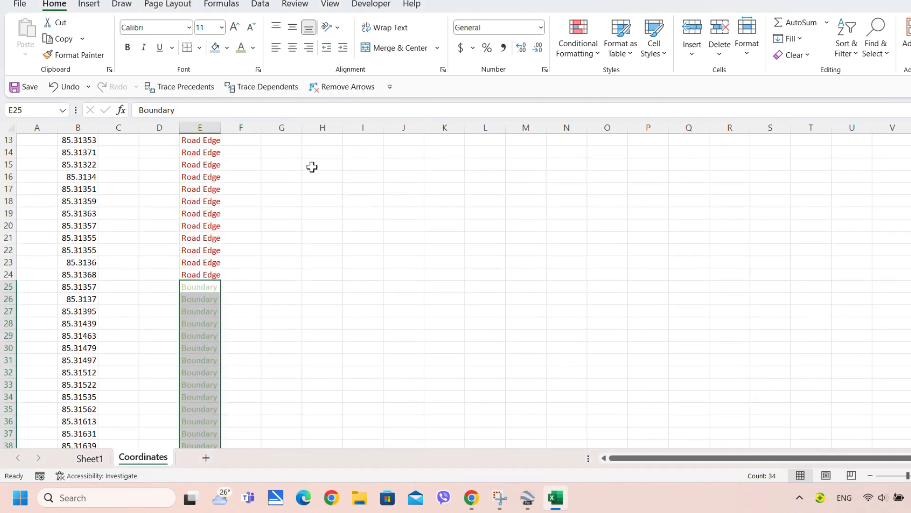
left_click(253, 48)
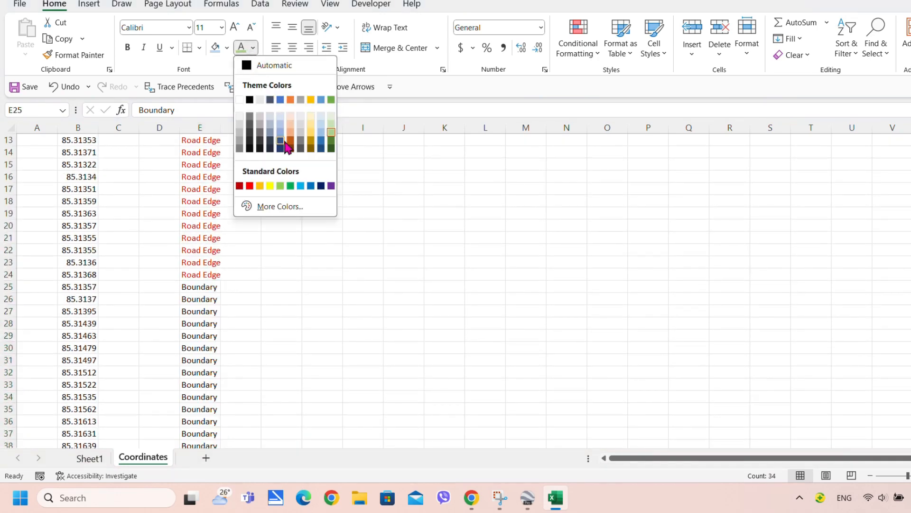
left_click(332, 141)
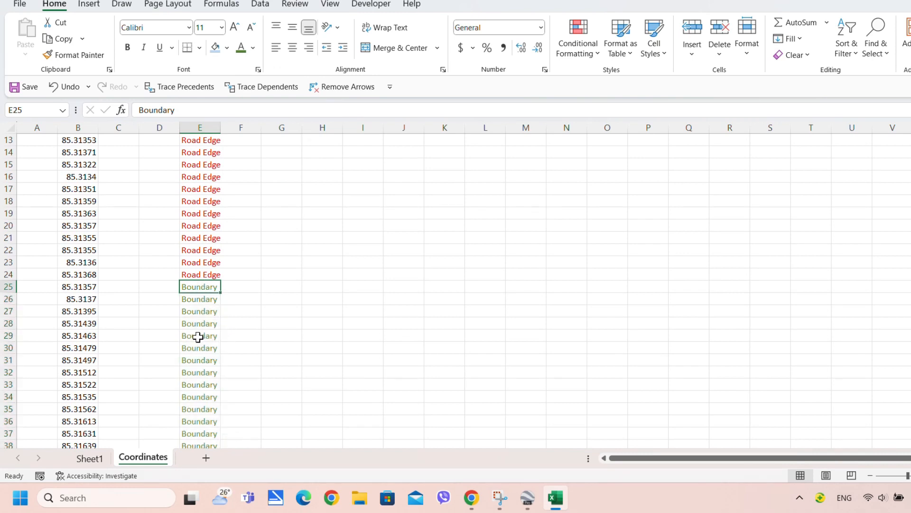
scroll(181, 330, "up", 4)
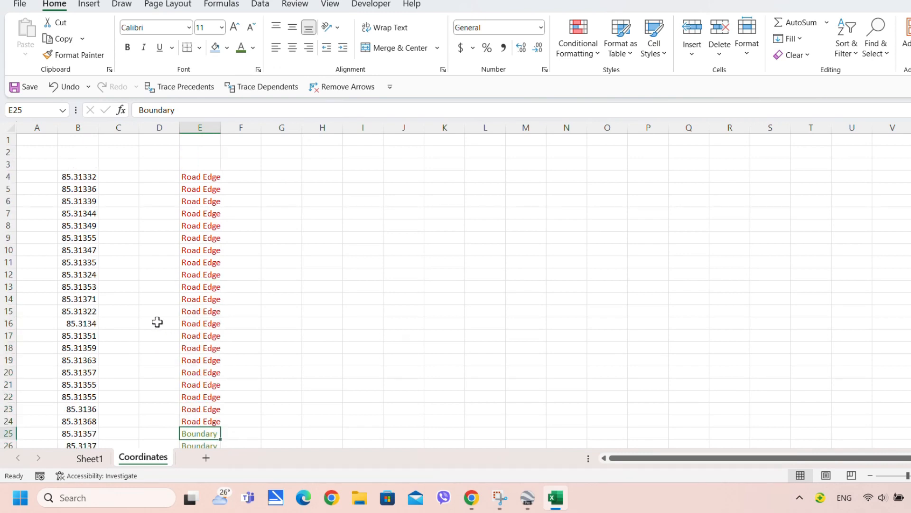
Type the 'Longitude' heading in B3 and bold the header row B3:E3
left_click(118, 178)
left_click(74, 165)
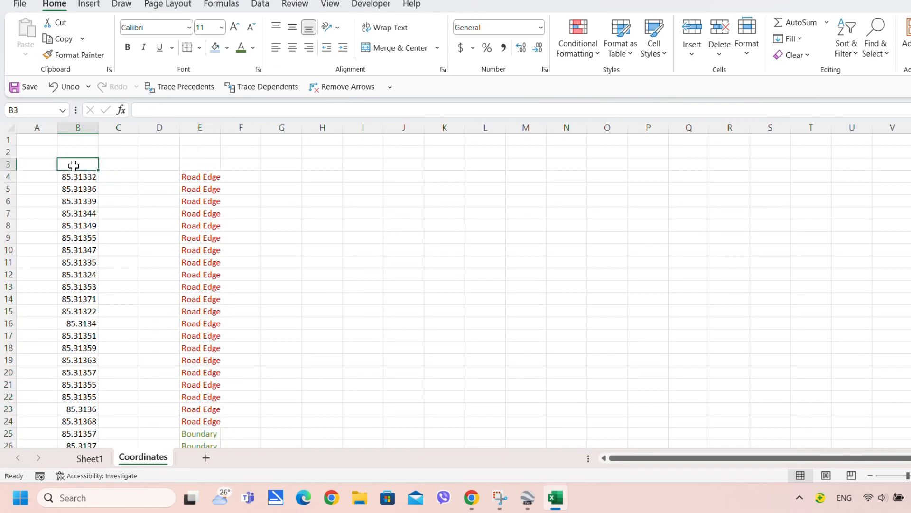
type("Longitude")
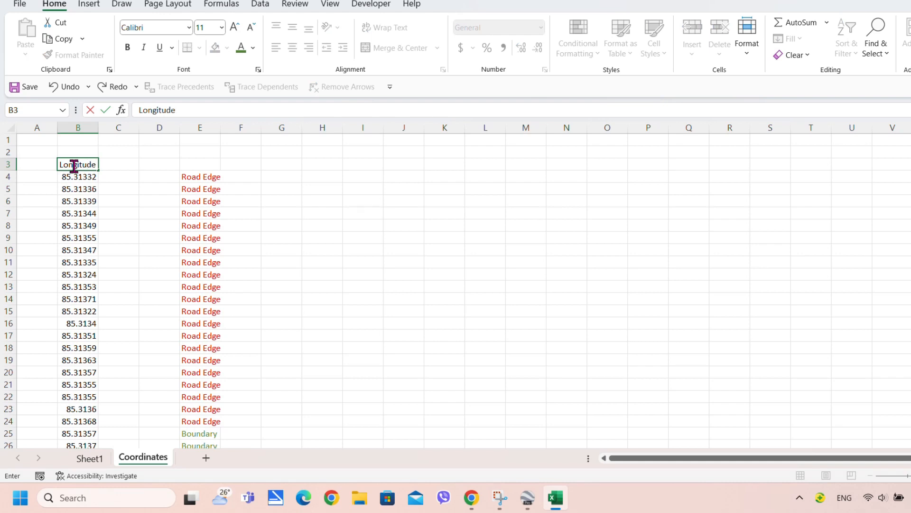
left_click(95, 203)
left_click(113, 173)
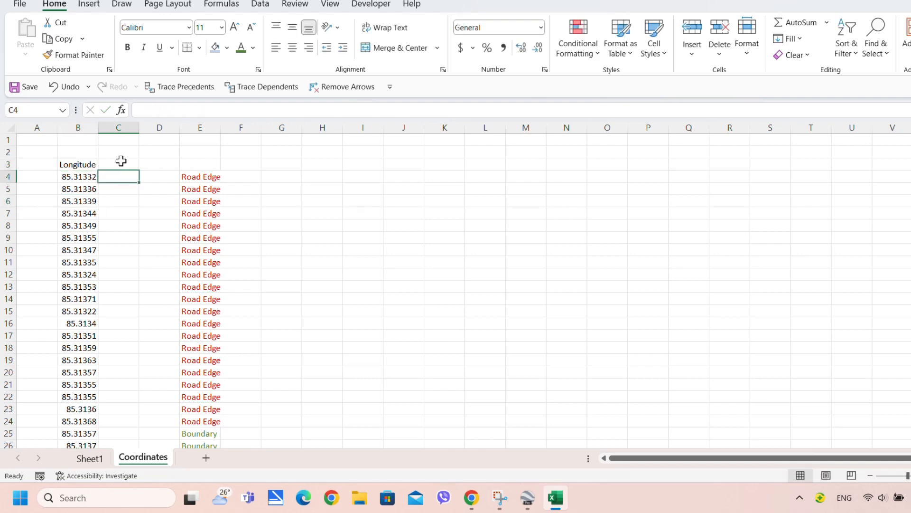
left_click_drag(77, 163, 198, 164)
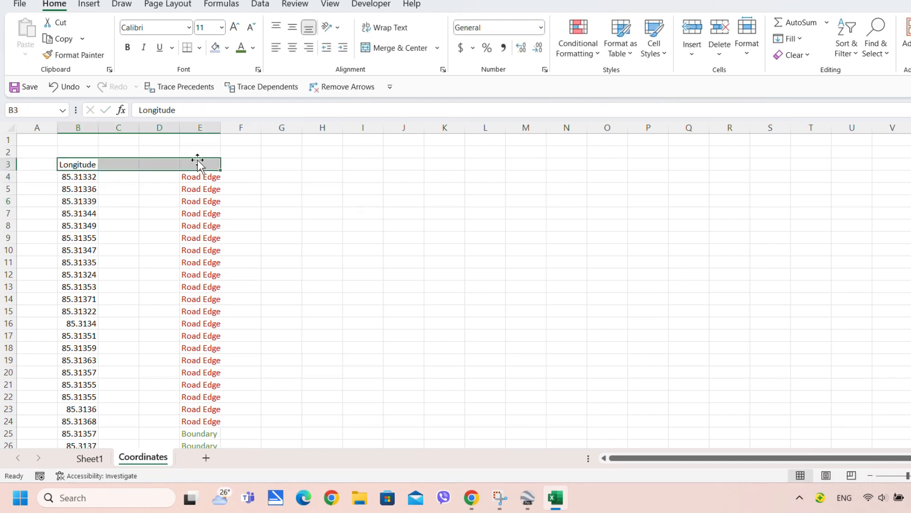
key("ctrl+b")
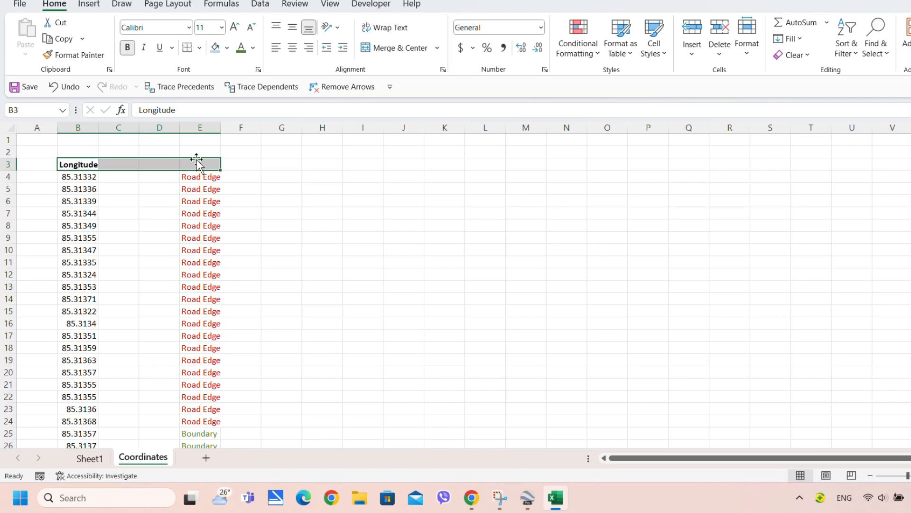
left_click(116, 176)
On Sheet1, filter the P code column to show only Latitude rows instead of Longitude
left_click(90, 458)
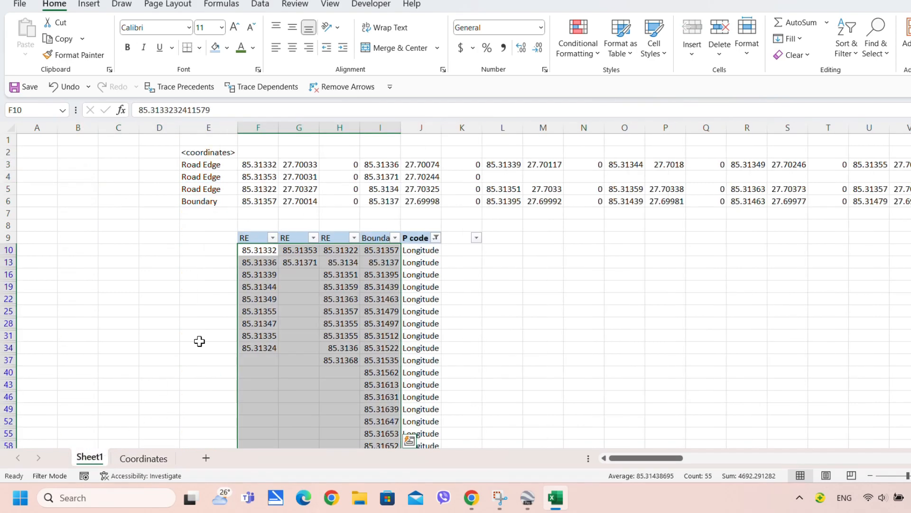
left_click(435, 238)
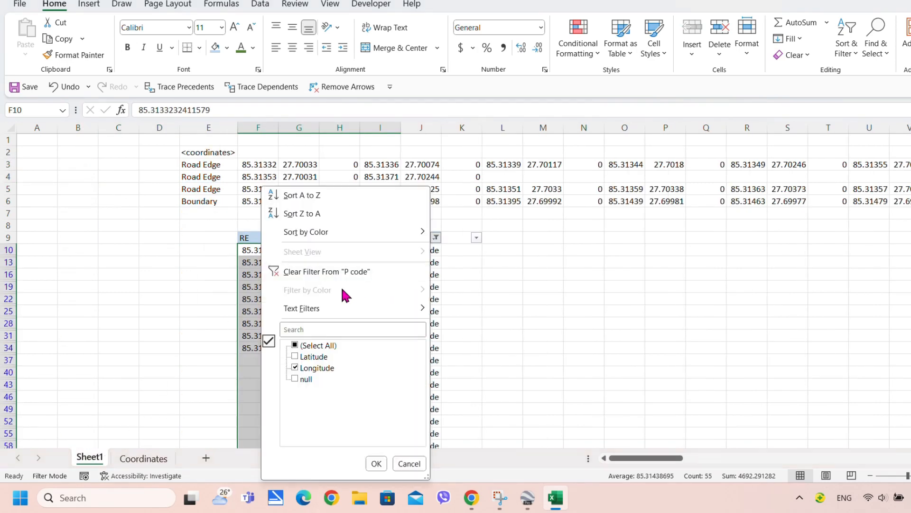
left_click(295, 368)
left_click(294, 368)
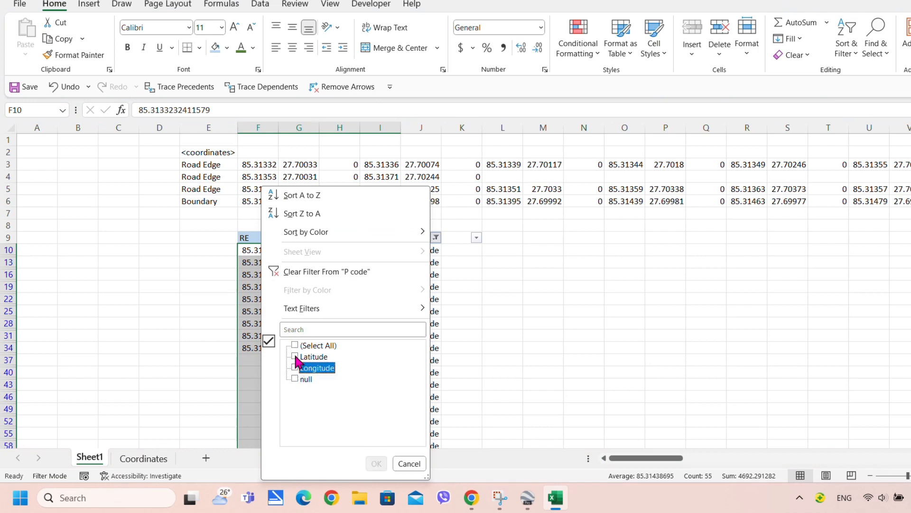
left_click(295, 356)
left_click(377, 463)
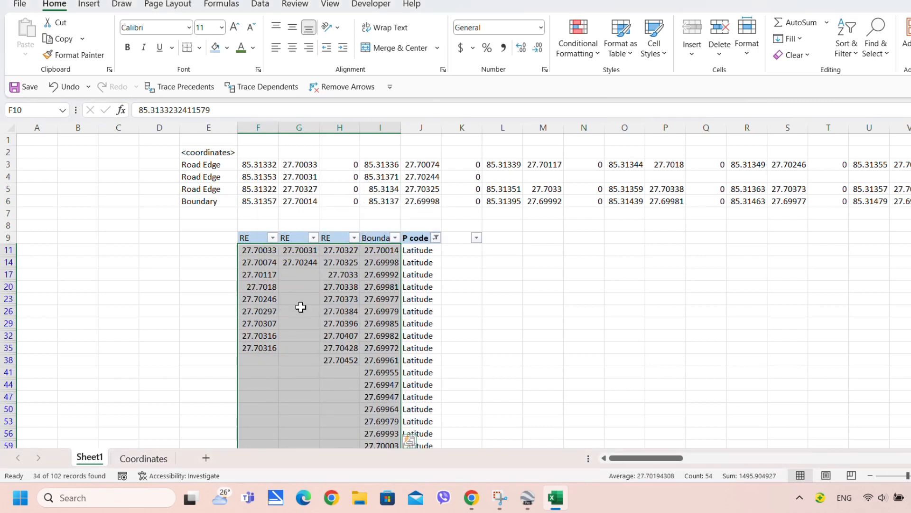
Copy the filtered latitude values F11:I110 and return to the Coordinates sheet
left_click(257, 252)
scroll(297, 301, "down", 9)
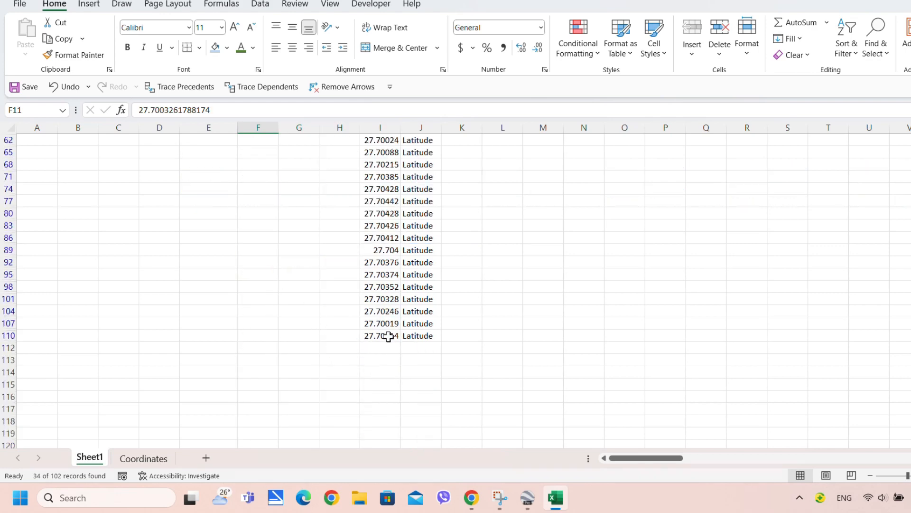
left_click(389, 336, "shift")
key("ctrl+c")
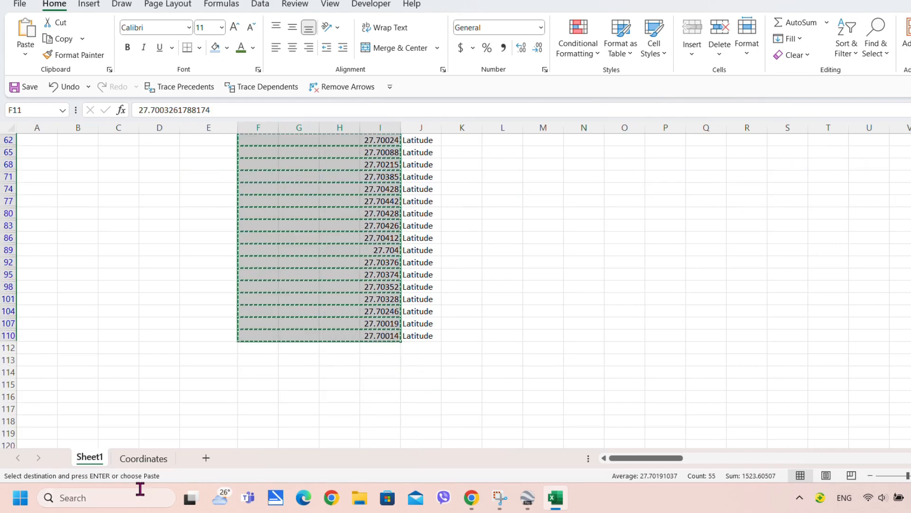
left_click(138, 458)
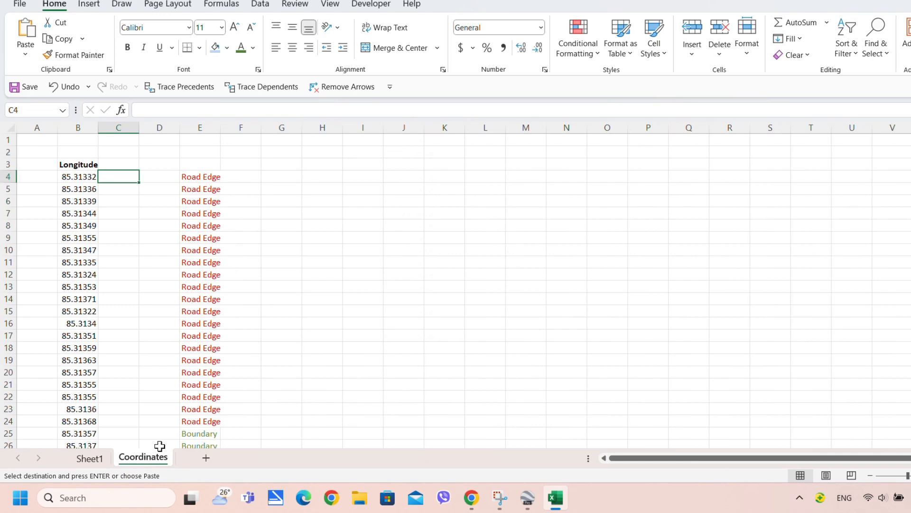
Paste the latitude values at I4 and stack the J and L blocks under column I
left_click(377, 178)
key("ctrl+v")
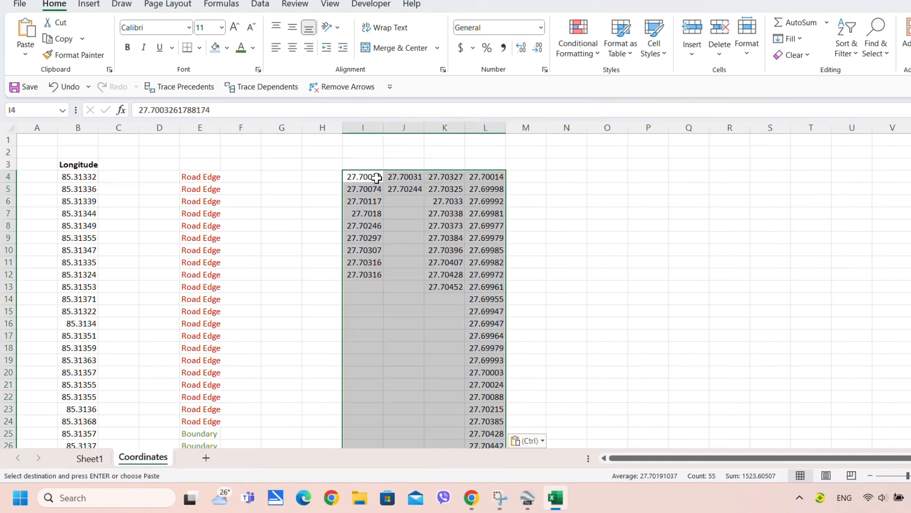
left_click_drag(400, 176, 377, 300)
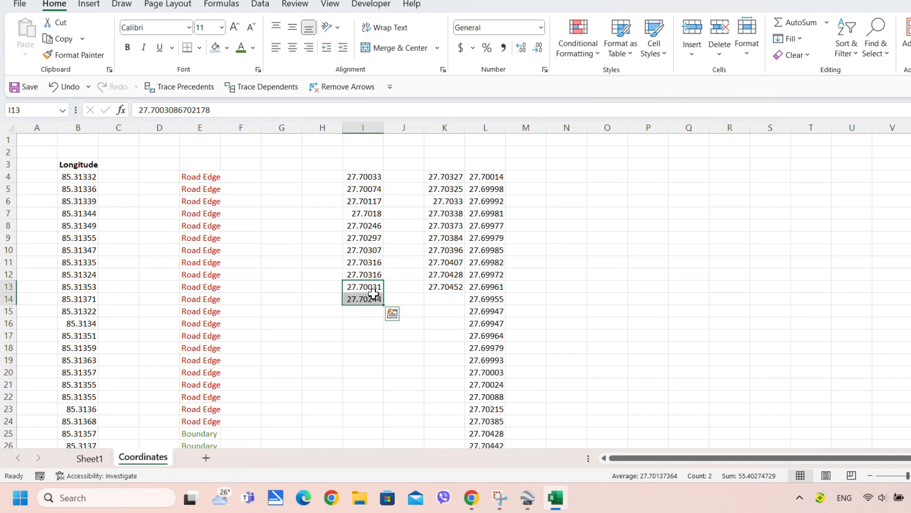
left_click_drag(446, 177, 372, 421)
left_click(484, 179)
scroll(497, 258, "down", 9)
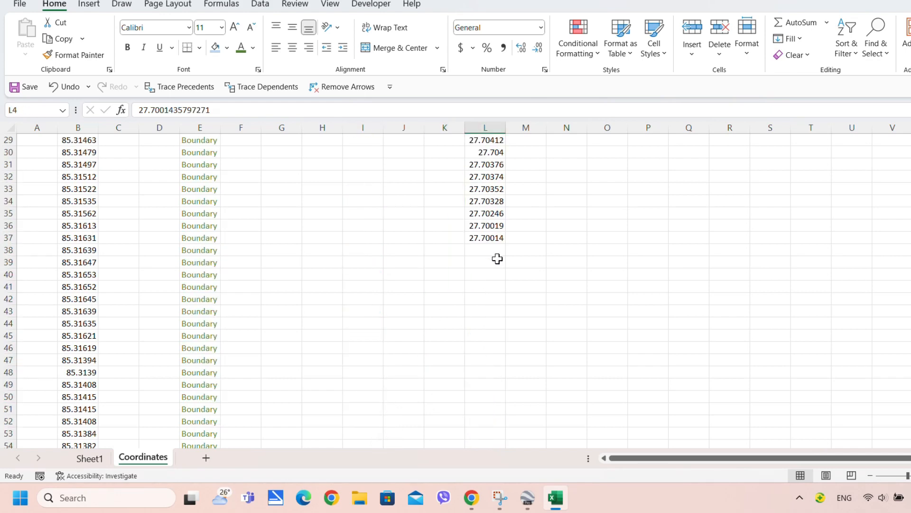
left_click(495, 241, "shift")
scroll(491, 273, "up", 9)
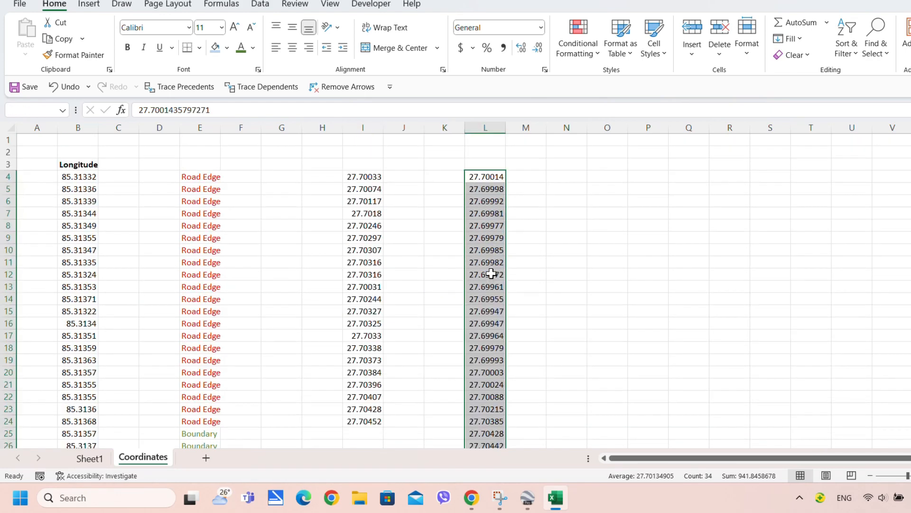
left_click_drag(478, 171, 369, 433)
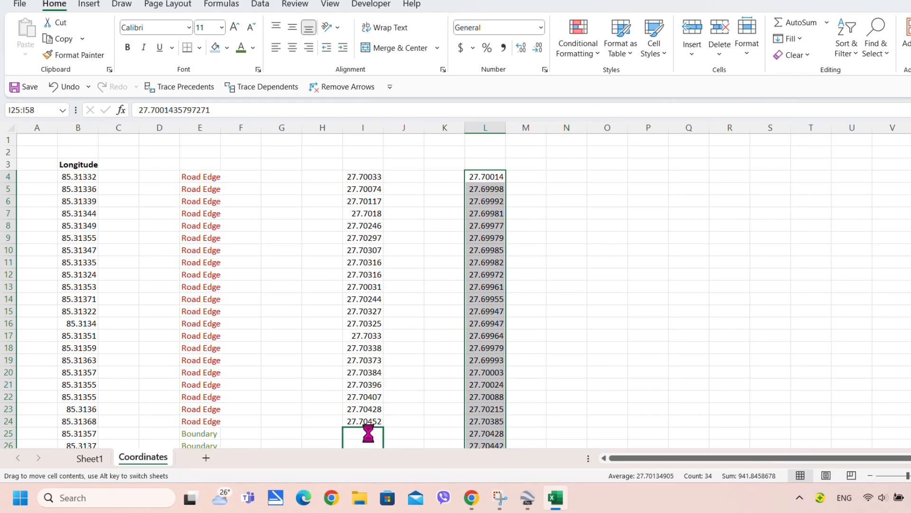
Move the latitude list I4:I58 into column C and head it 'Latitude' in C3
left_click(367, 177)
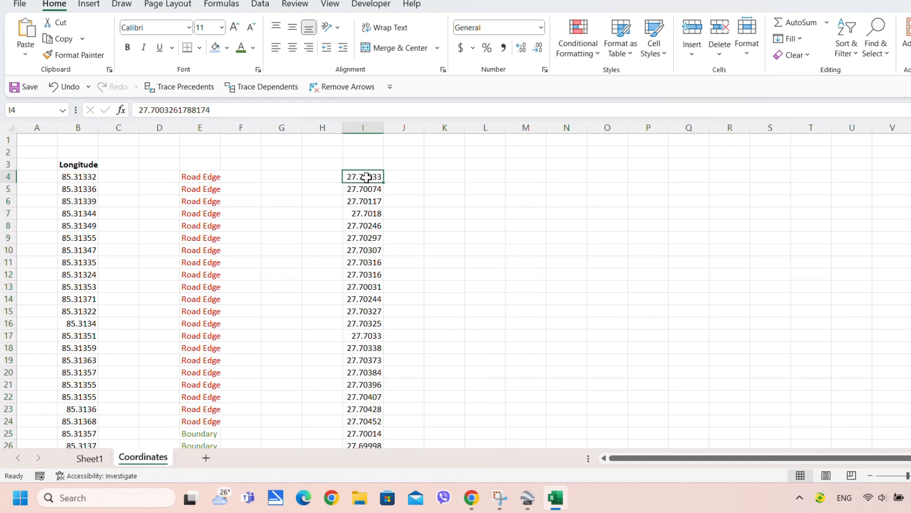
scroll(387, 277, "down", 19)
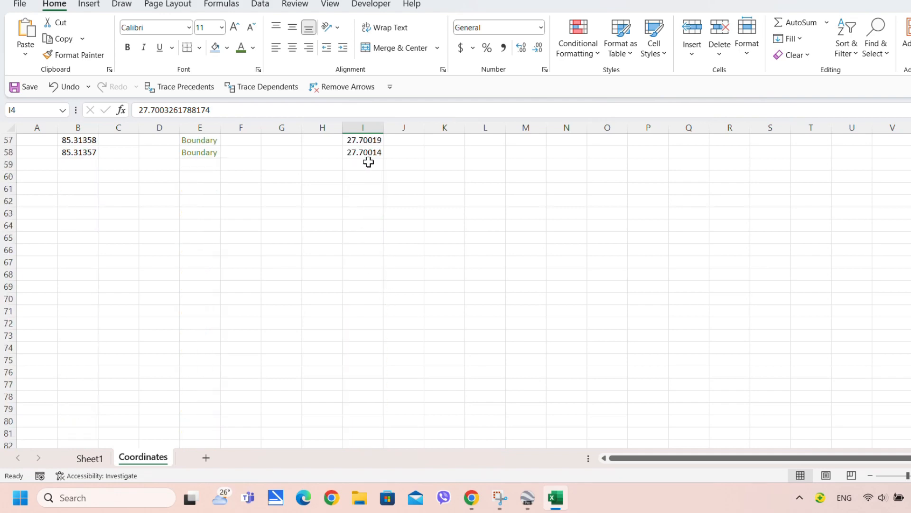
key("ctrl+shift+Down")
scroll(365, 166, "up", 19)
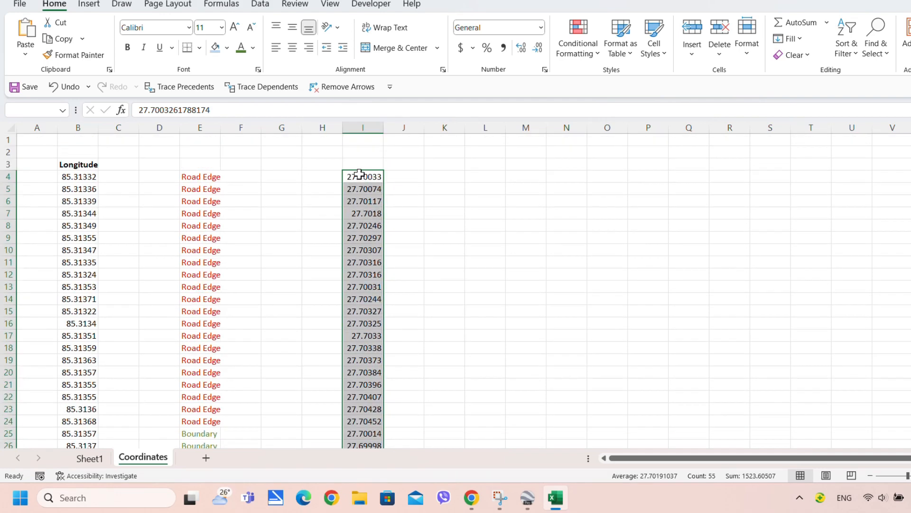
left_click_drag(361, 171, 127, 179)
key("Up")
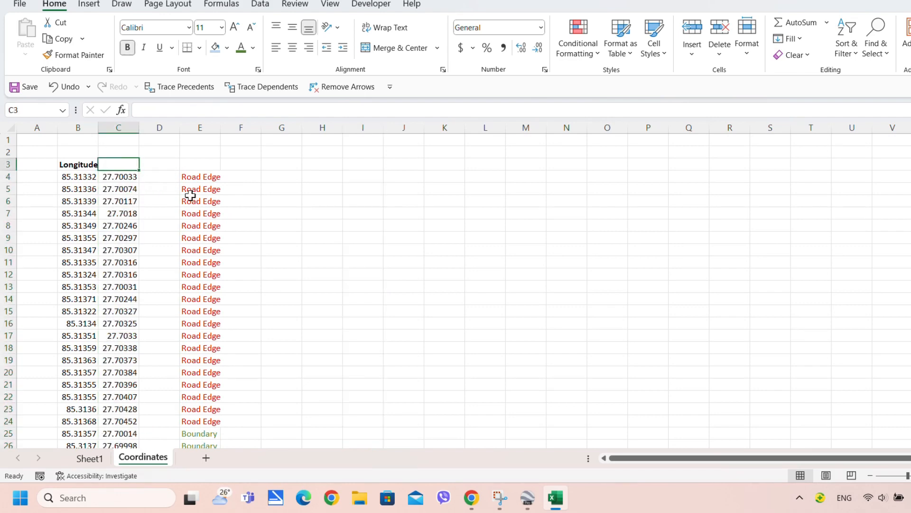
type("La")
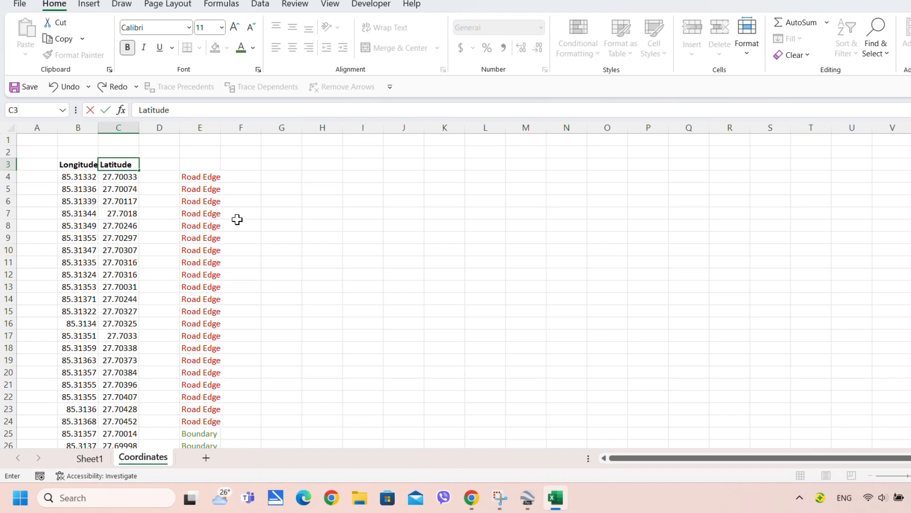
type("titude")
left_click(128, 214)
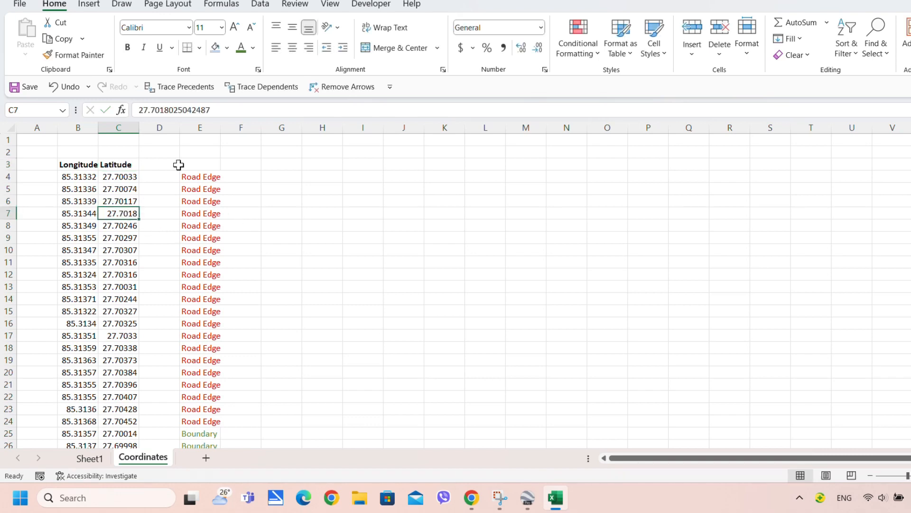
left_click(163, 165)
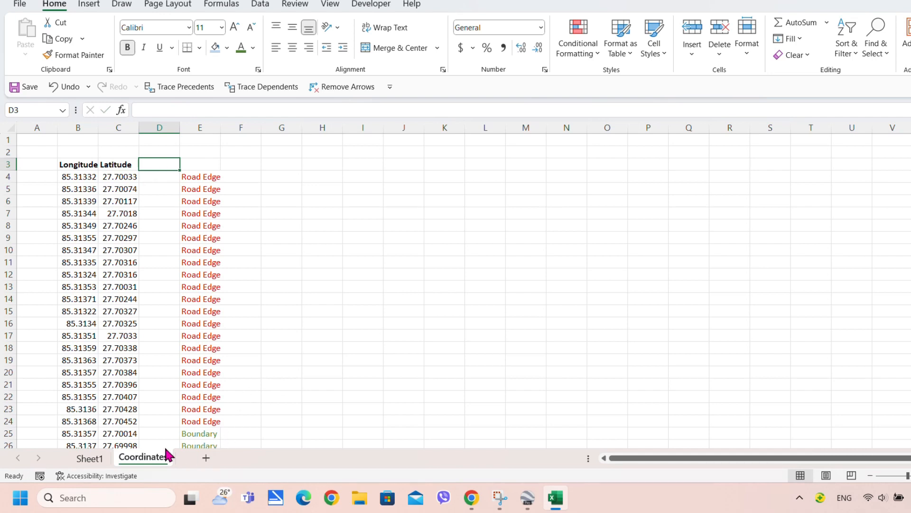
left_click(162, 265)
left_click(164, 216)
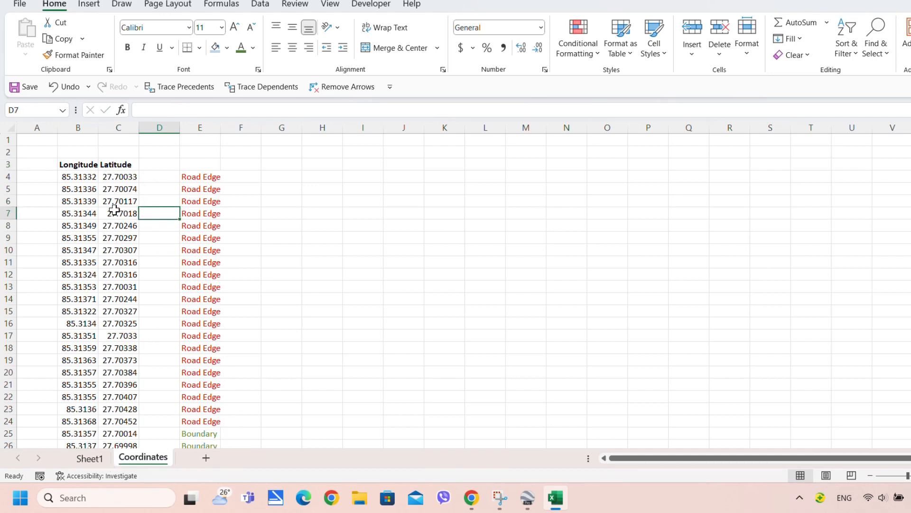
left_click(80, 188)
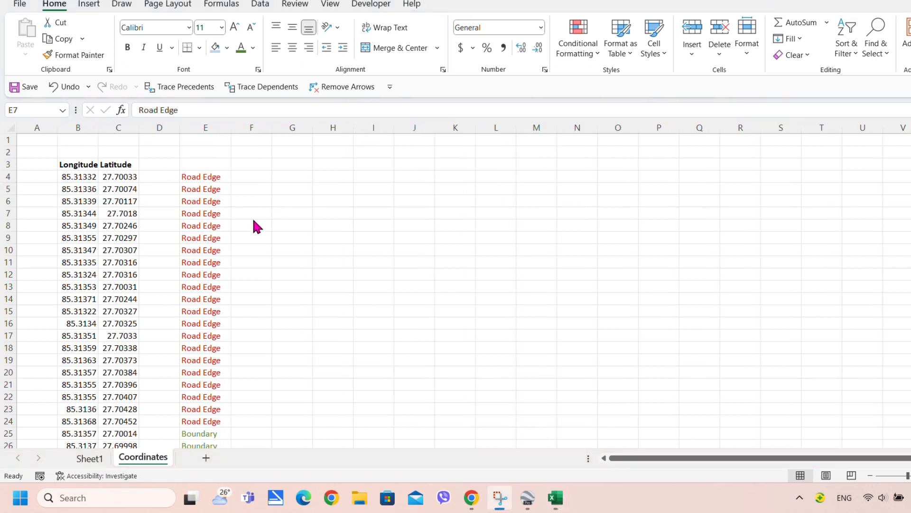
mouse_move(565, 501)
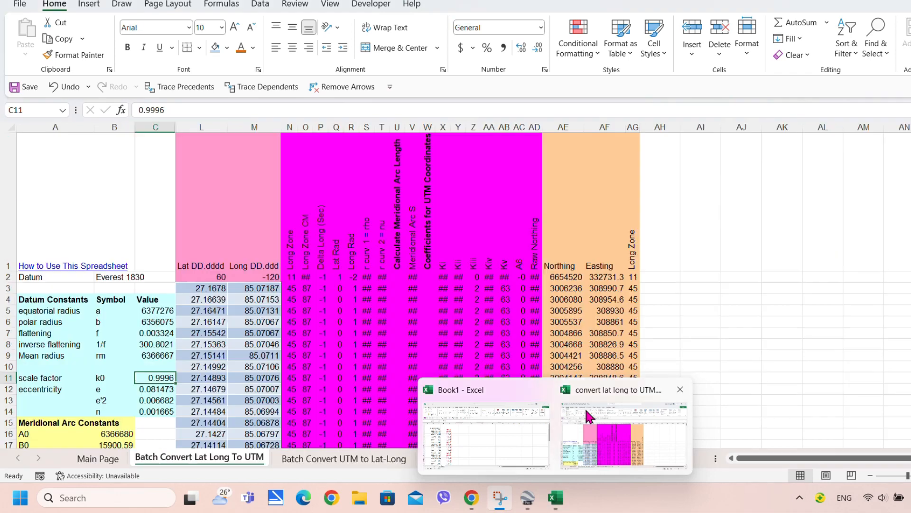
left_click(590, 416)
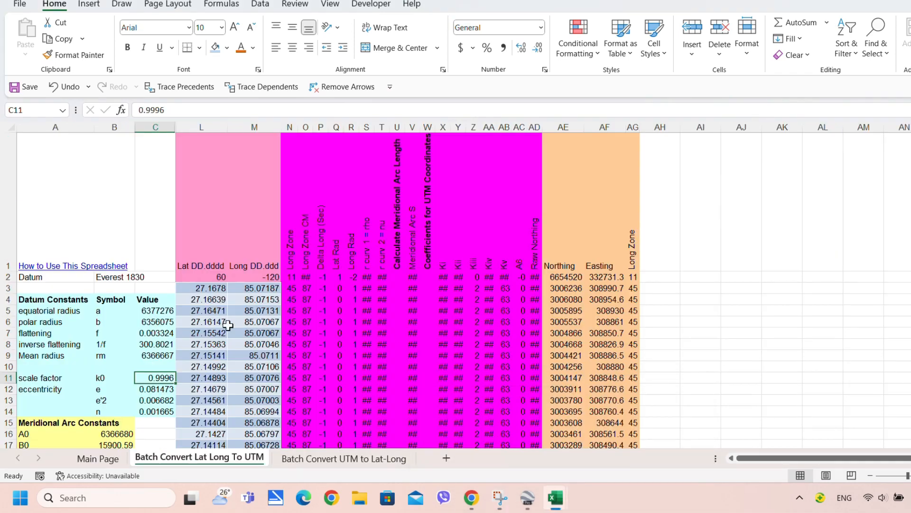
left_click(150, 335)
left_click(42, 268)
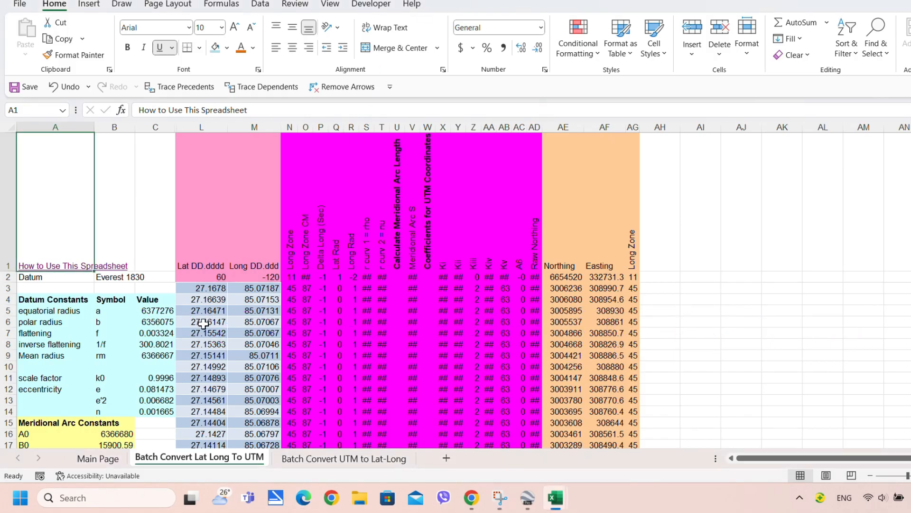
left_click(205, 309)
scroll(205, 309, "down", 2)
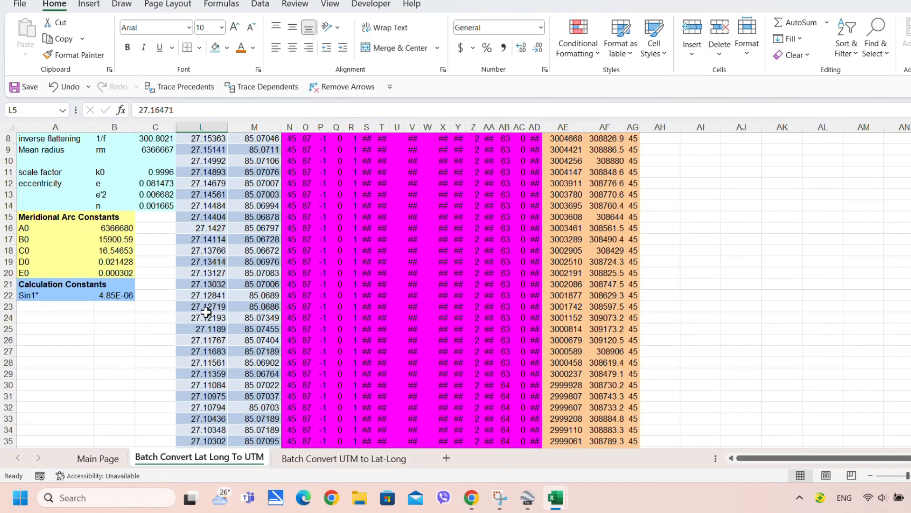
scroll(207, 310, "up", 2)
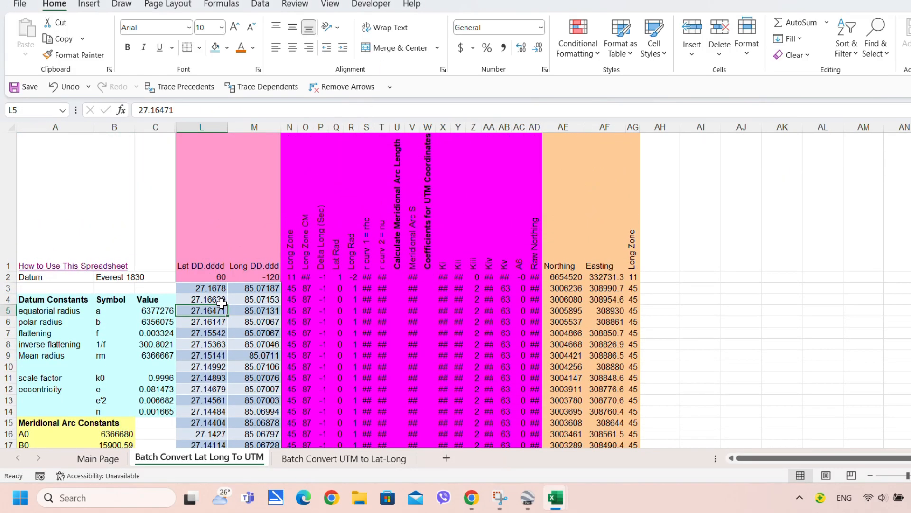
left_click(199, 268)
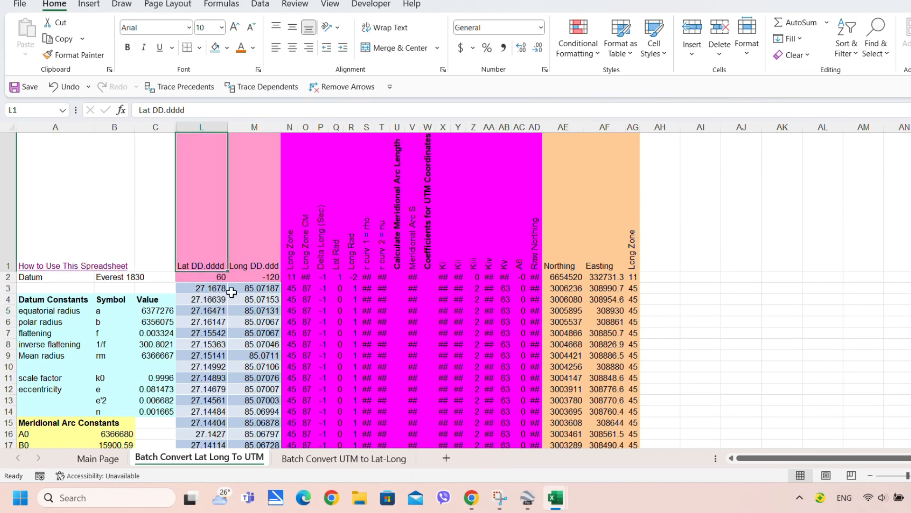
left_click(256, 269)
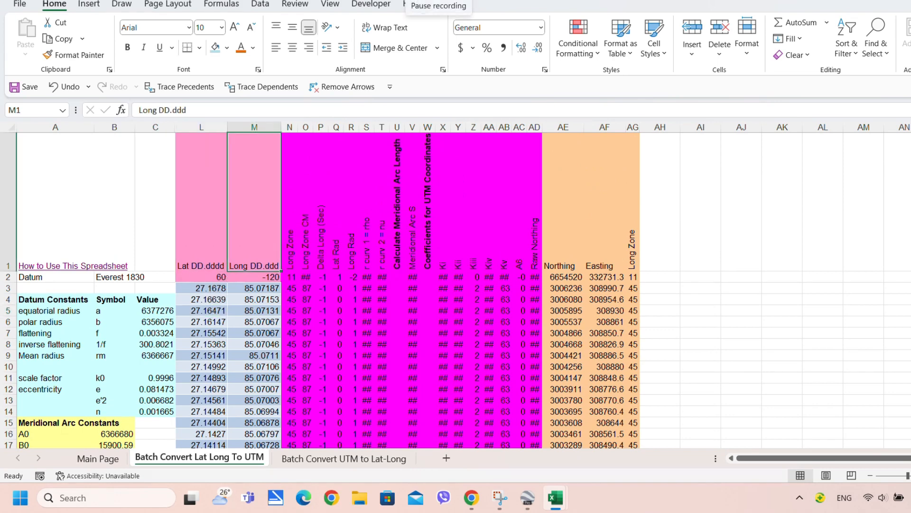
left_click(188, 265)
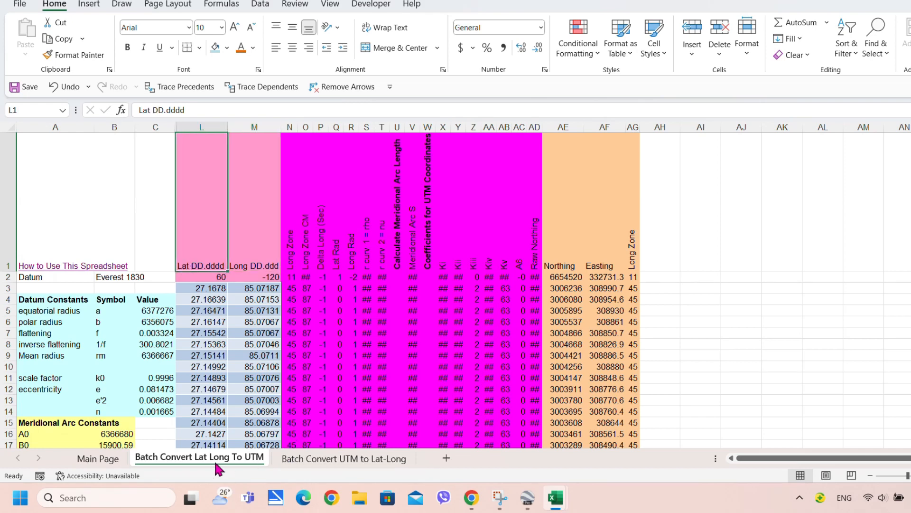
mouse_move(557, 498)
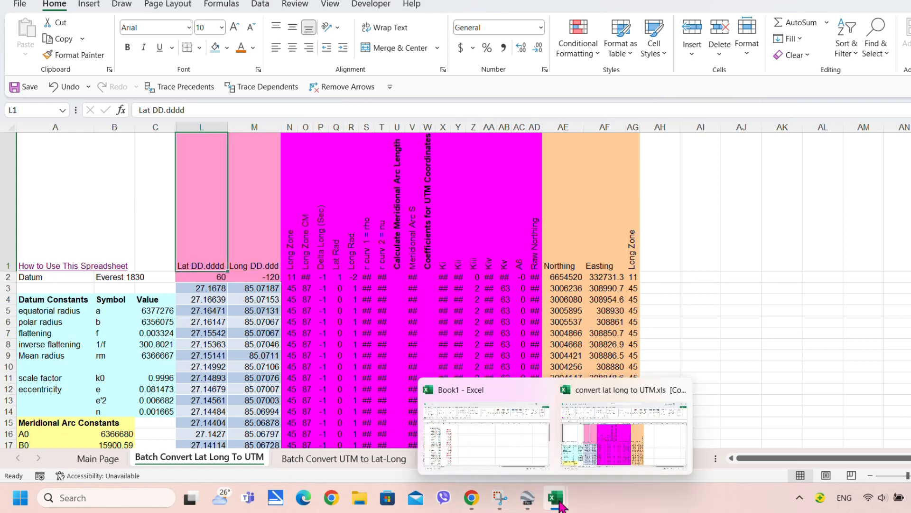
left_click(487, 440)
left_click(96, 239)
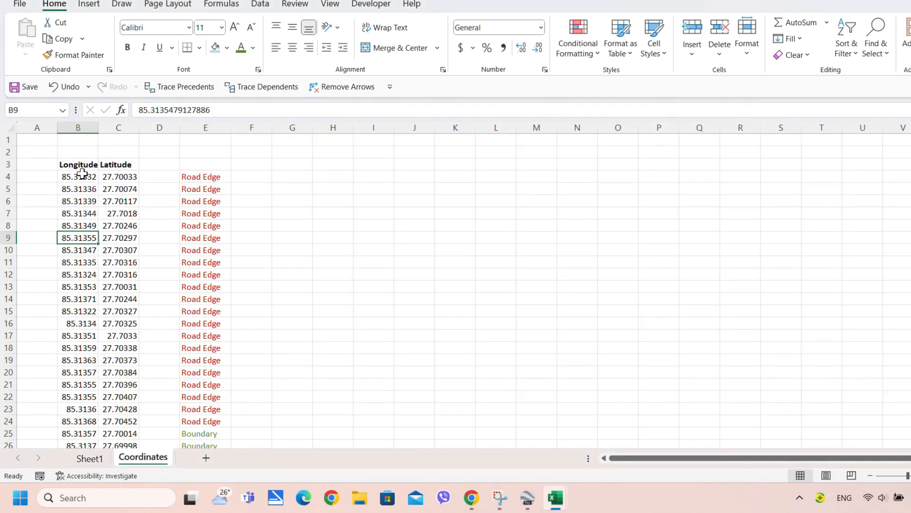
Move the Longitude column B to column D so it follows Latitude
left_click(85, 176)
left_click(116, 165)
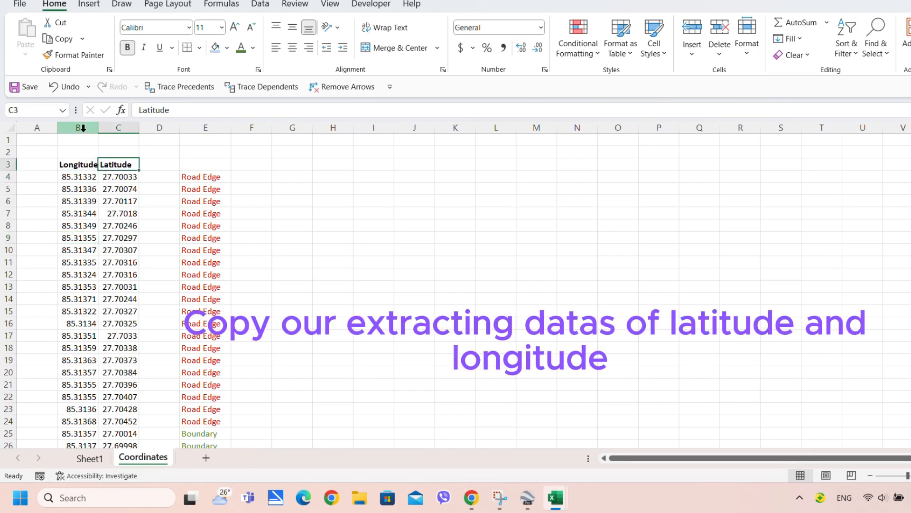
left_click(79, 128)
left_click_drag(97, 148, 157, 153)
left_click(157, 200)
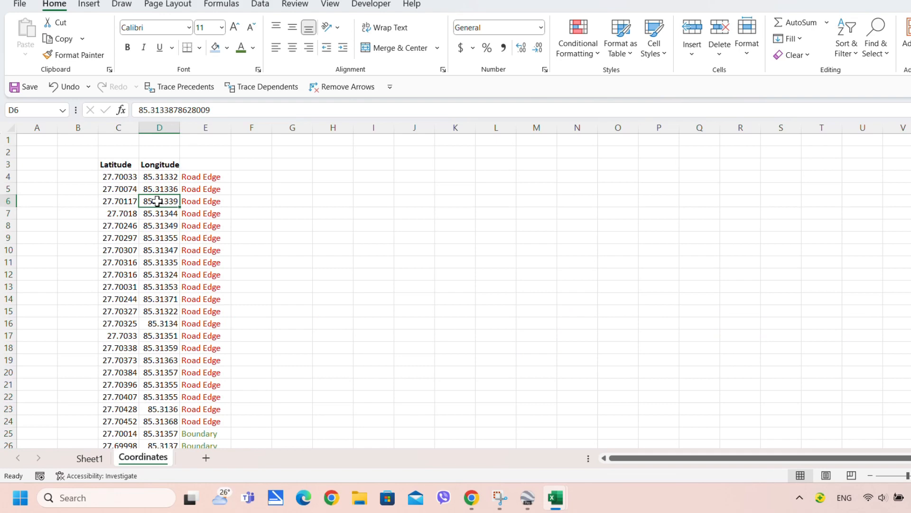
Copy the latitude and longitude values C4:D58 and switch to the UTM converter workbook
left_click(118, 176)
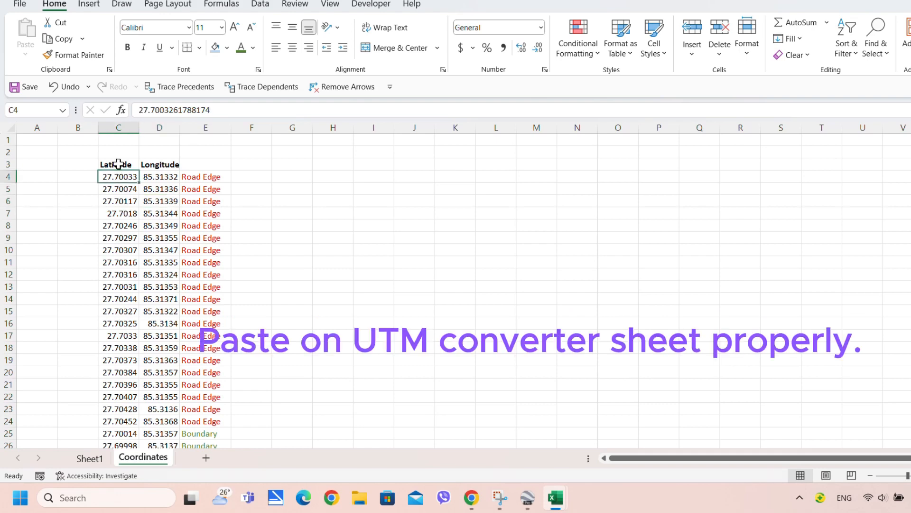
scroll(148, 238, "down", 16)
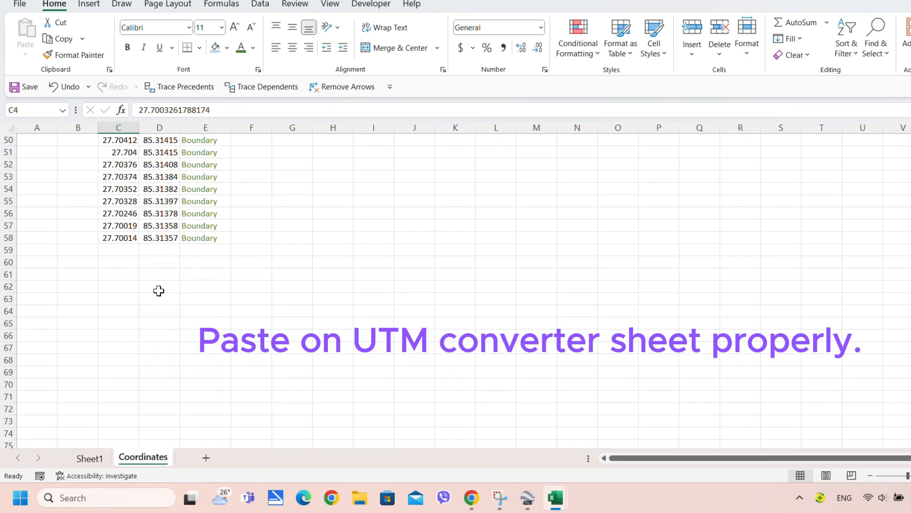
left_click(161, 237, "shift")
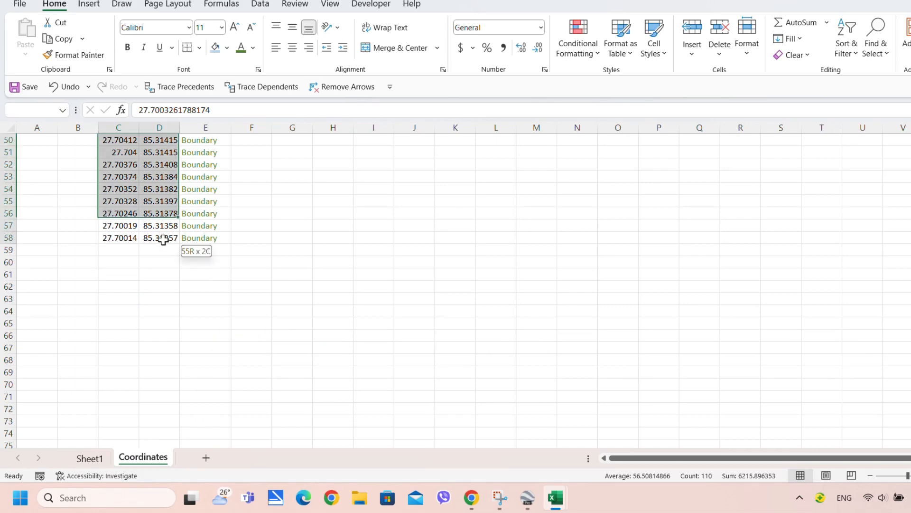
right_click(163, 240)
left_click(196, 161)
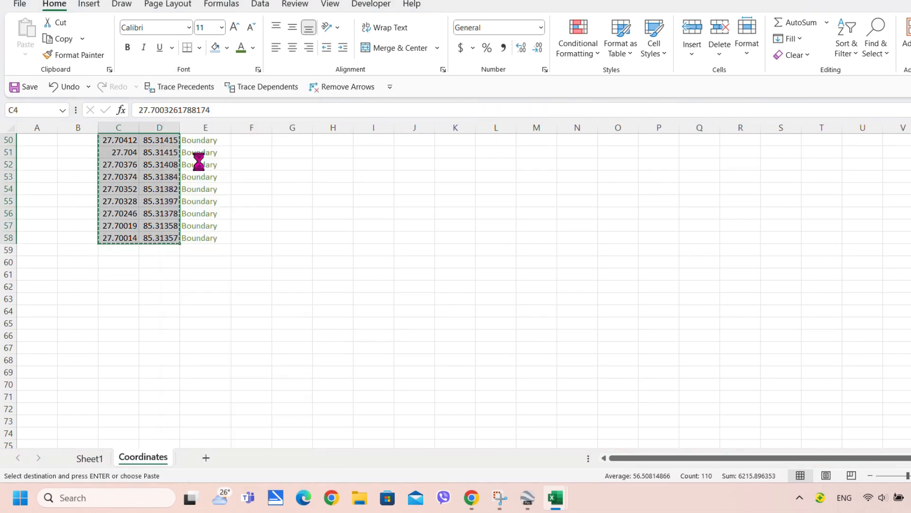
scroll(458, 381, "up", 16)
mouse_move(552, 503)
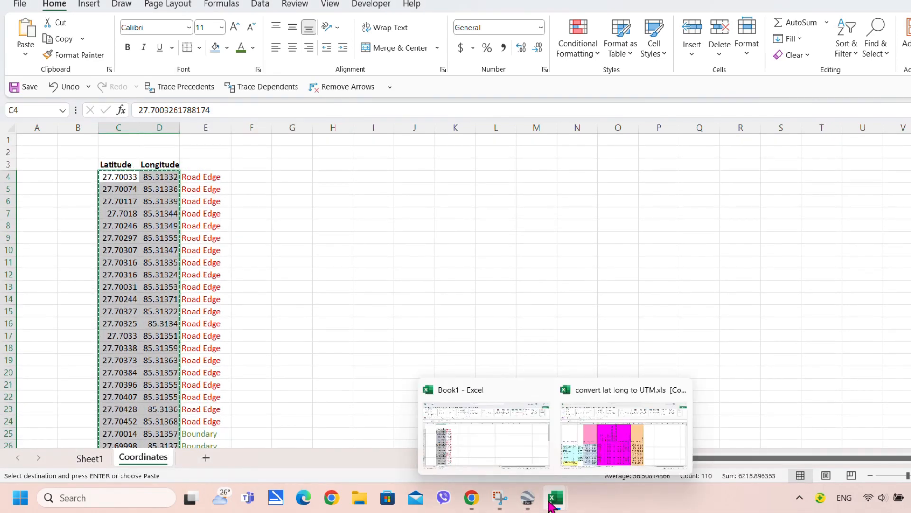
left_click(590, 428)
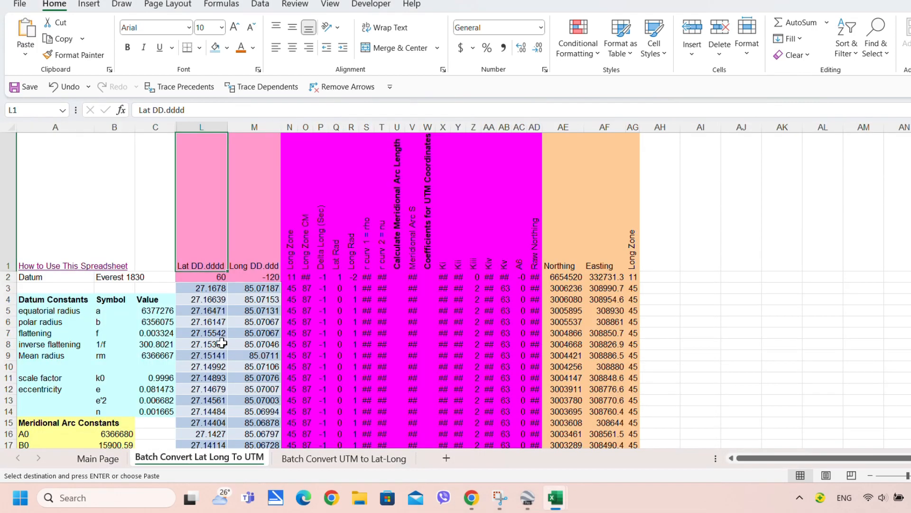
Paste the copied coordinates into the converter's columns L and M starting at L2
left_click(214, 287)
left_click(209, 277)
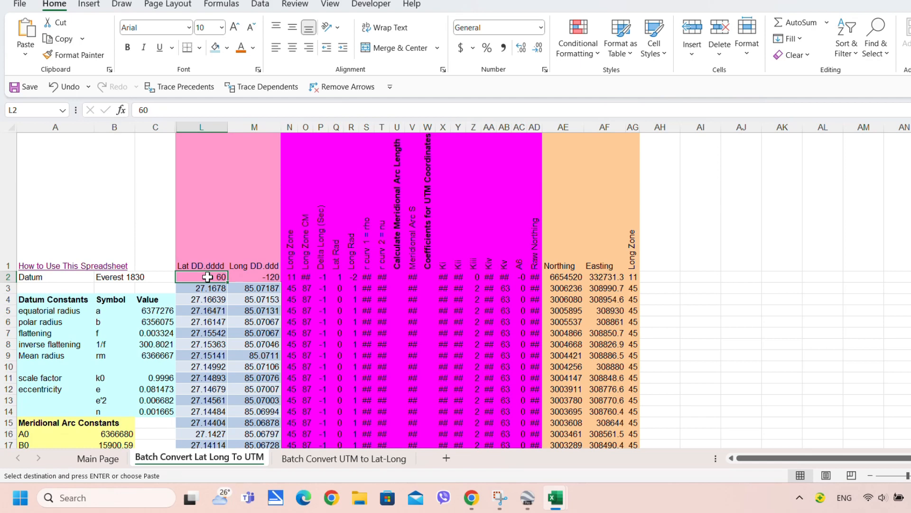
right_click(208, 278)
left_click(238, 200)
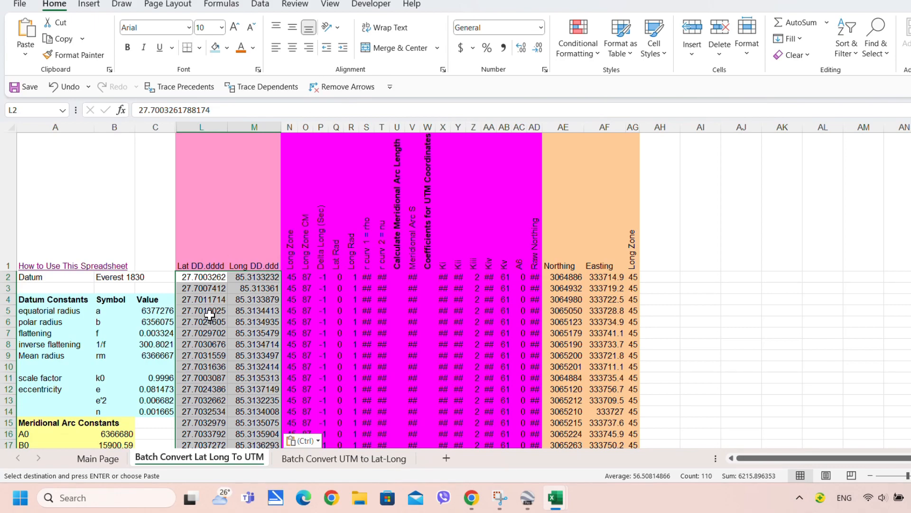
Clear the leftover old coordinates in L57:M66
scroll(238, 347, "down", 14)
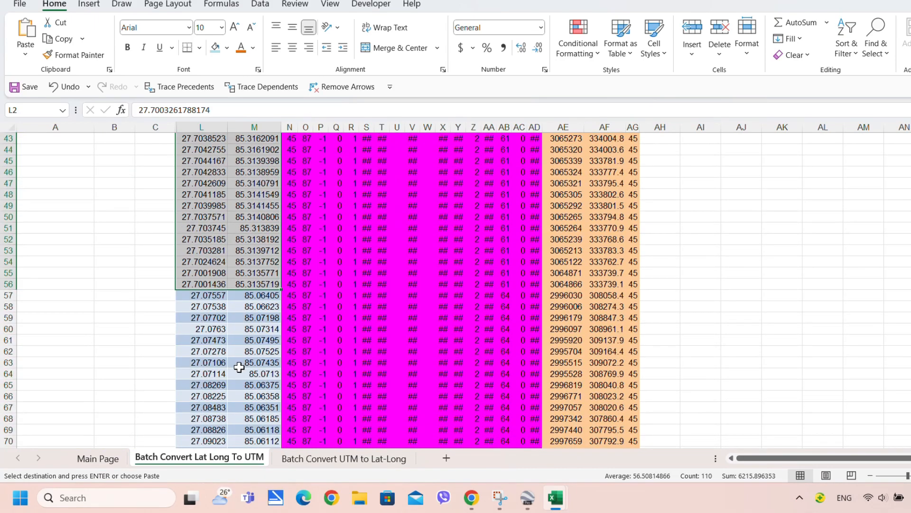
left_click_drag(209, 296, 263, 391)
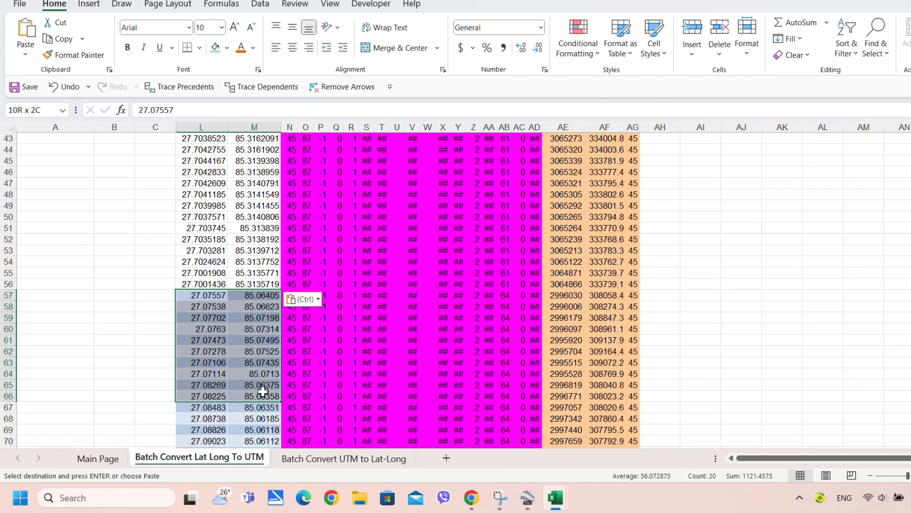
key("Delete")
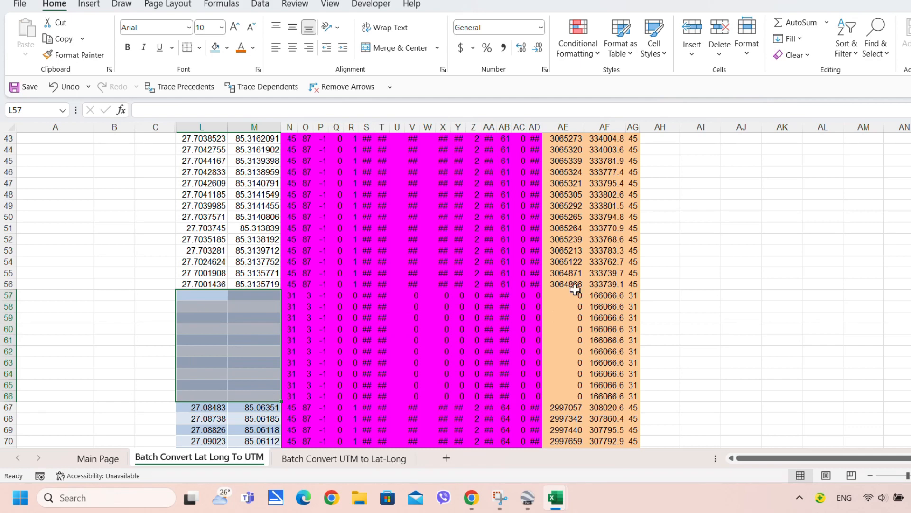
left_click(614, 284)
Select the Northing and Easting results AE2:AF56 and copy them
scroll(614, 295, "up", 14)
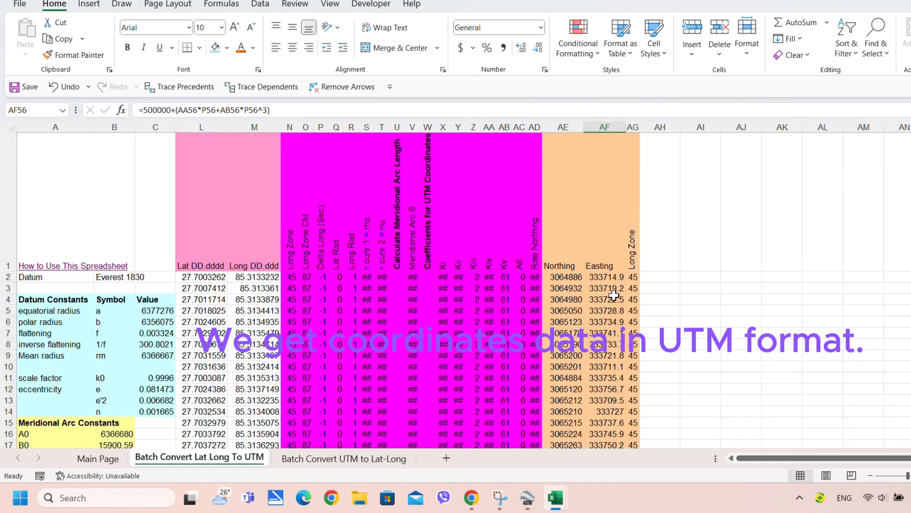
left_click(578, 279, "shift")
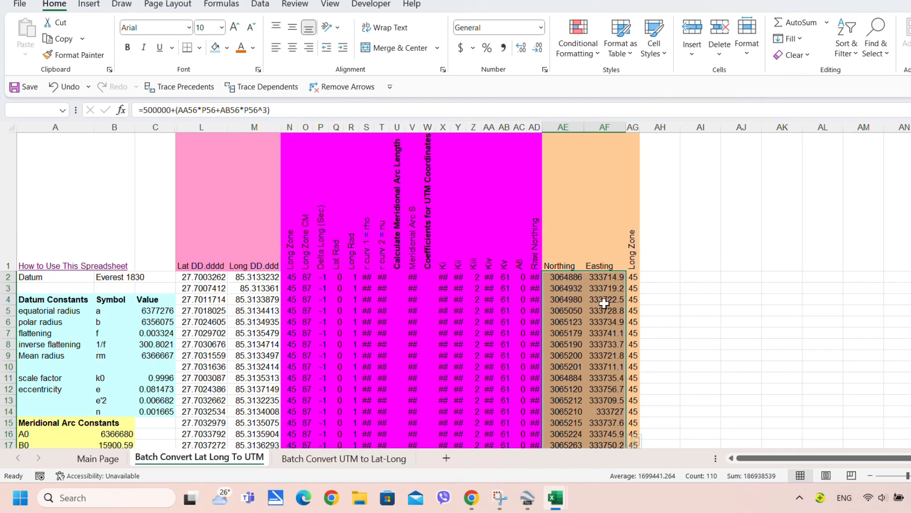
key("ctrl+c")
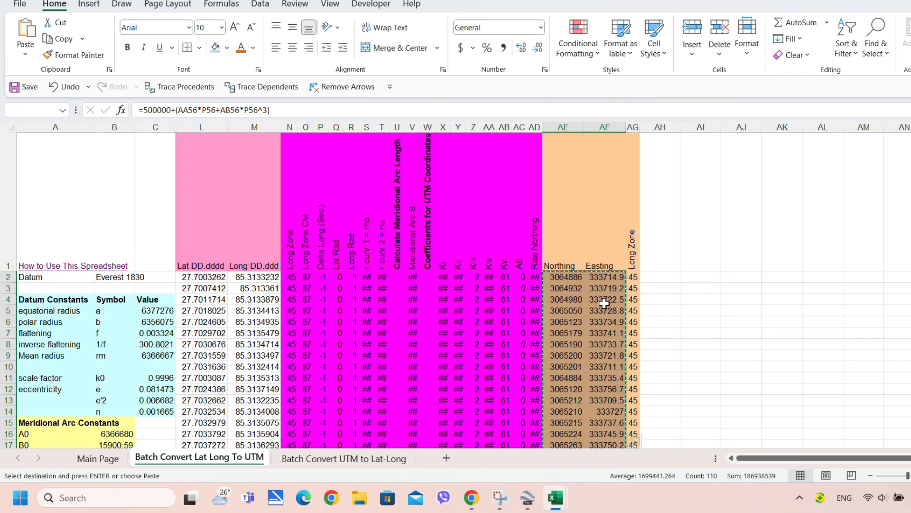
right_click(607, 278)
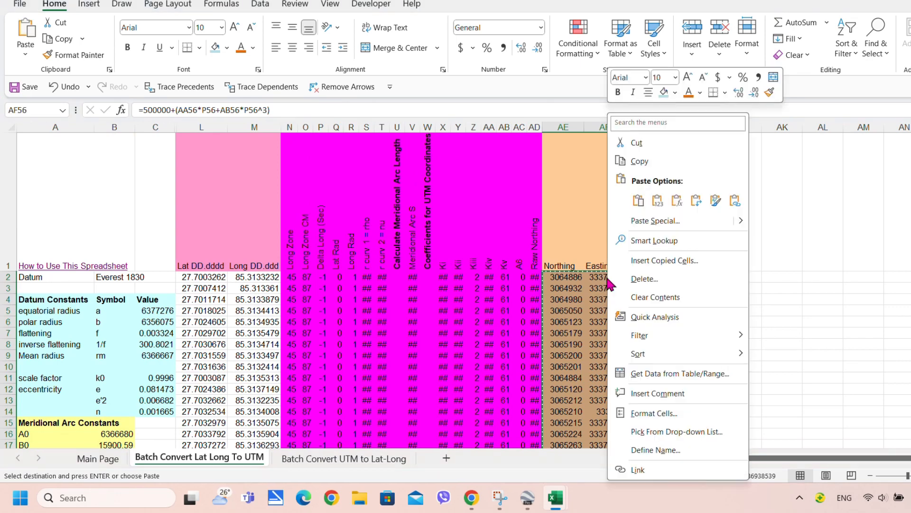
left_click(640, 162)
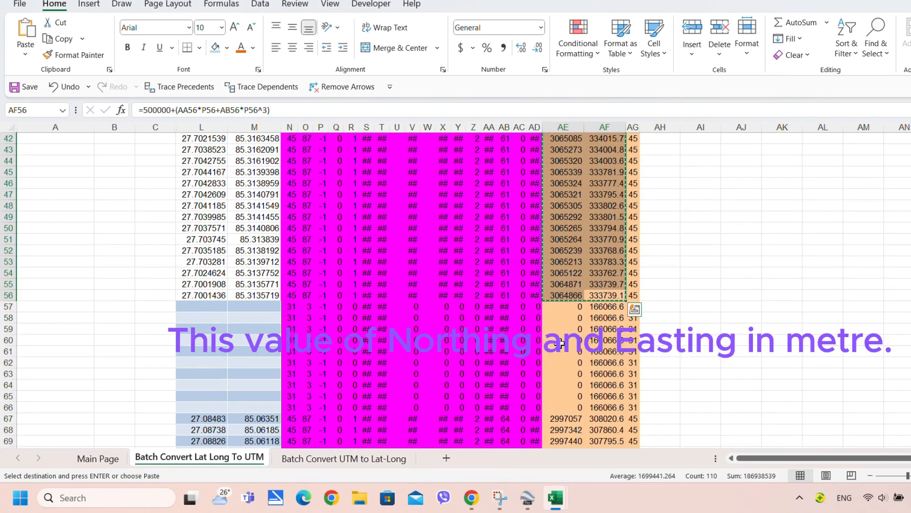
In Book1, paste the Northing and Easting at G4 as values and number formats
mouse_move(555, 497)
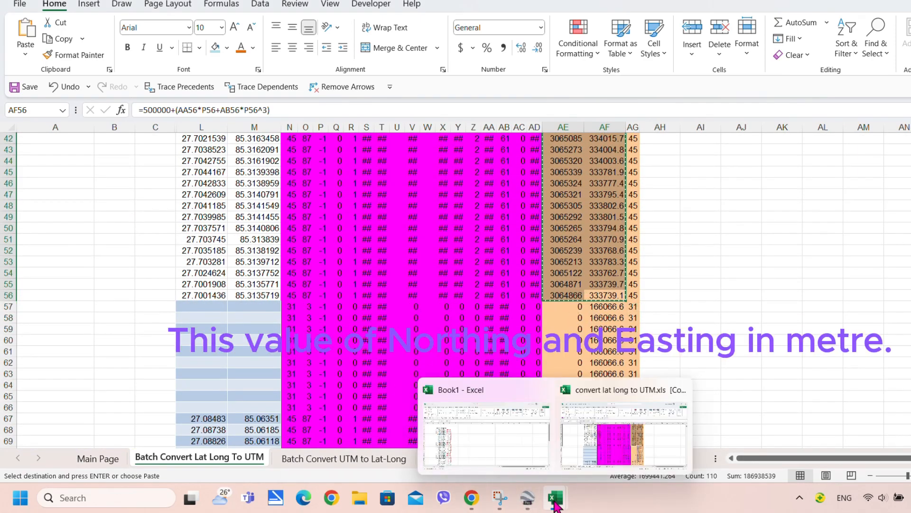
left_click(492, 440)
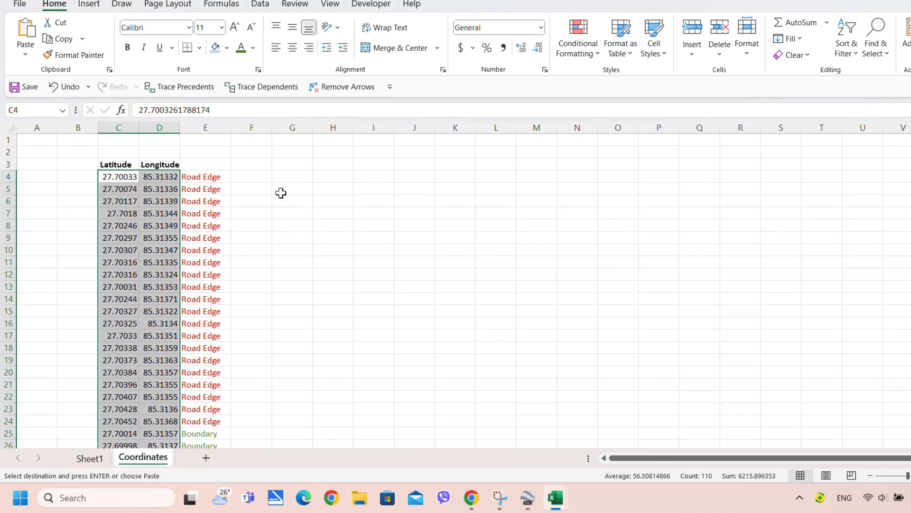
left_click(299, 176)
right_click(299, 177)
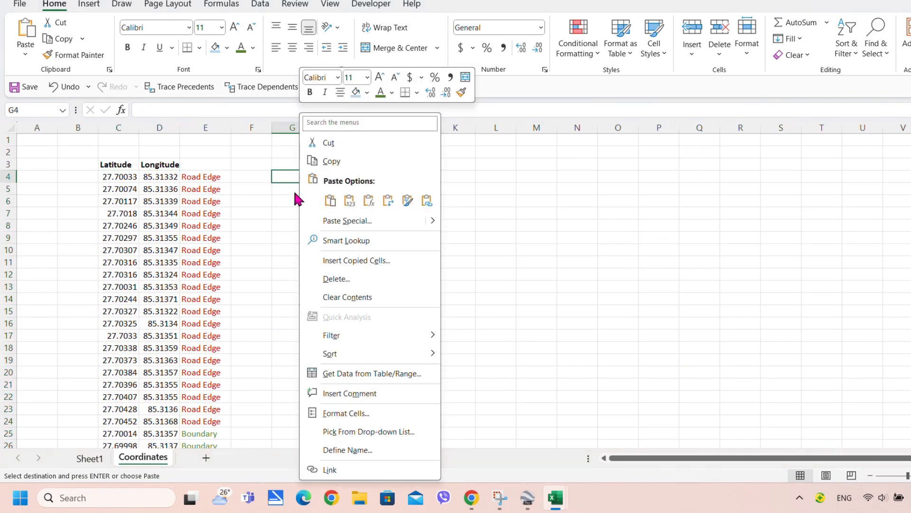
left_click(350, 220)
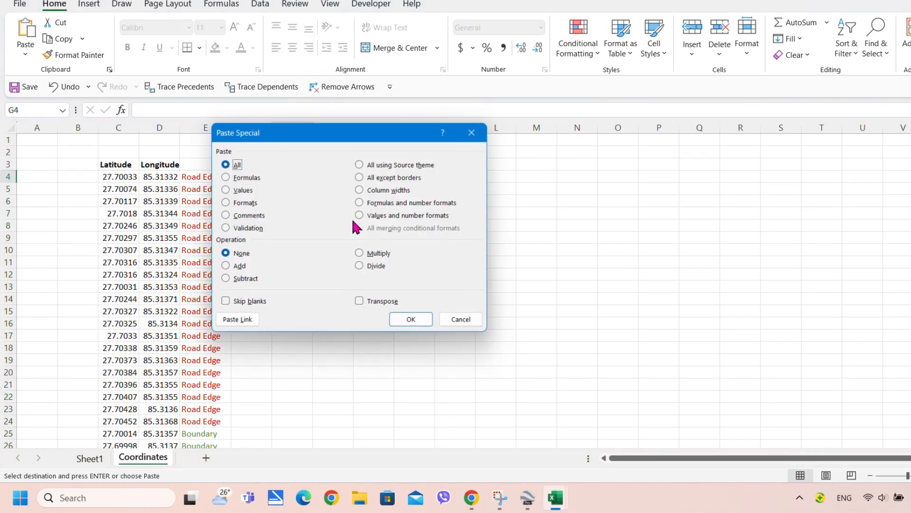
left_click(395, 216)
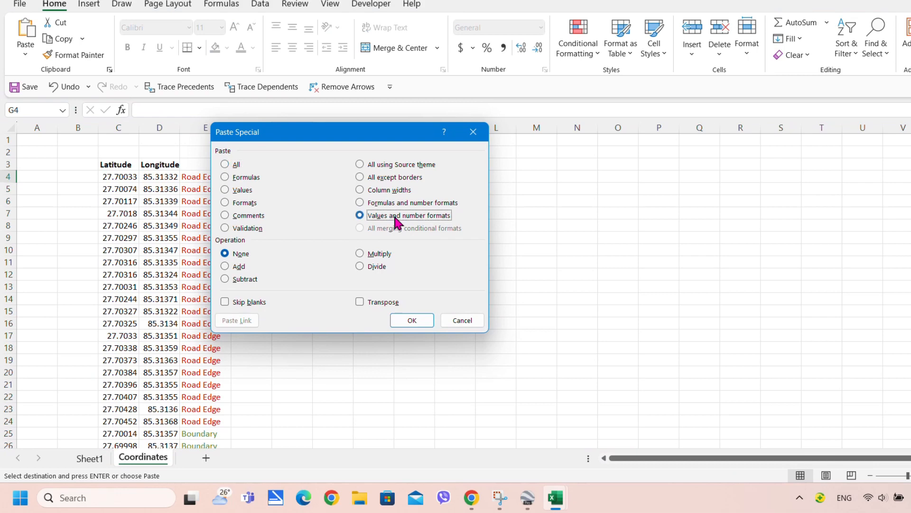
left_click(420, 322)
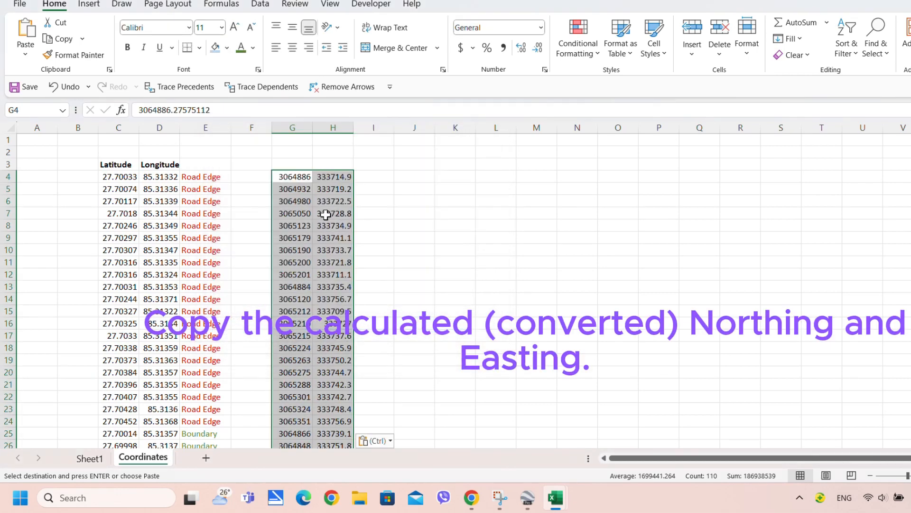
Autofit columns G and H to show the full decimal values
double_click(312, 127)
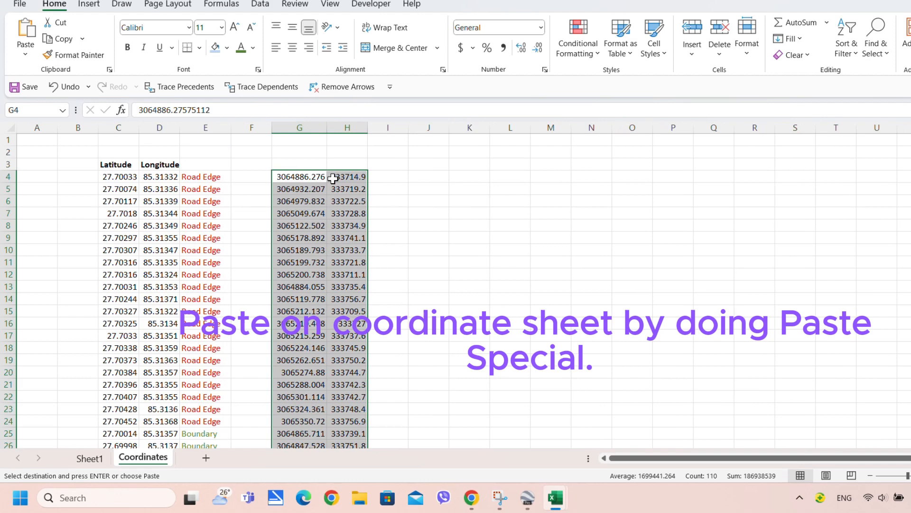
double_click(370, 127)
left_click(365, 200)
left_click(308, 189)
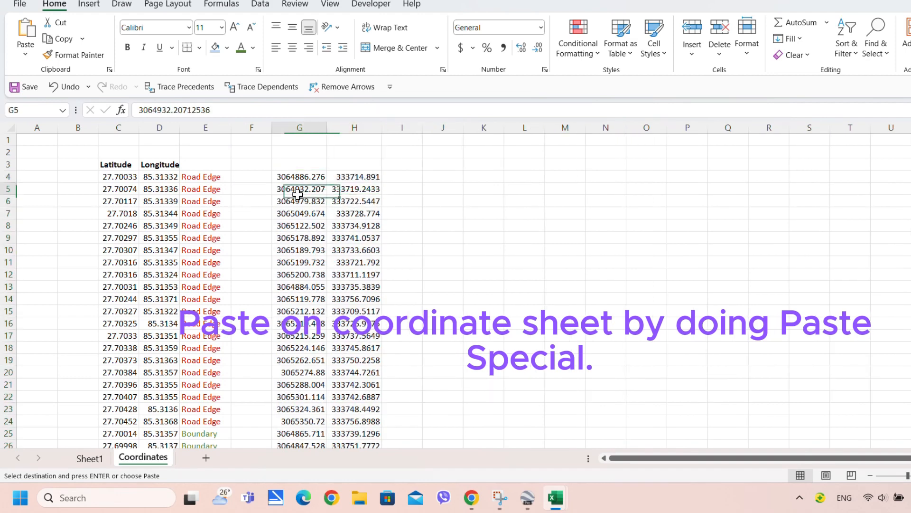
left_click(299, 164)
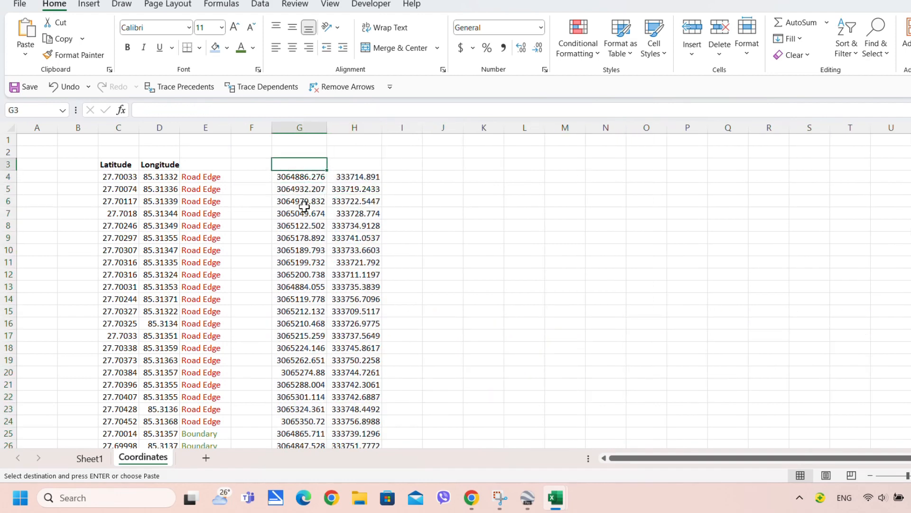
Type 'Northing' in G3 and 'Easting' in H3, and bold the Northing heading
type("Northi")
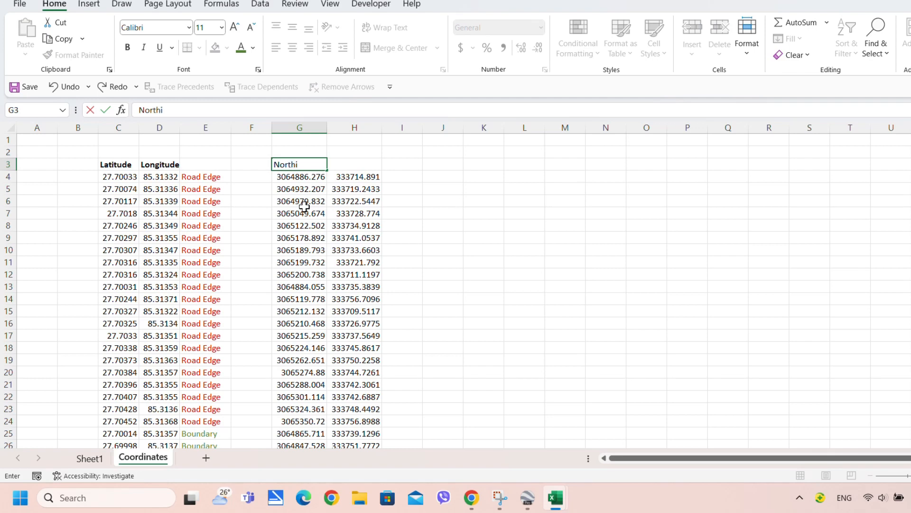
type("ng")
left_click(304, 206)
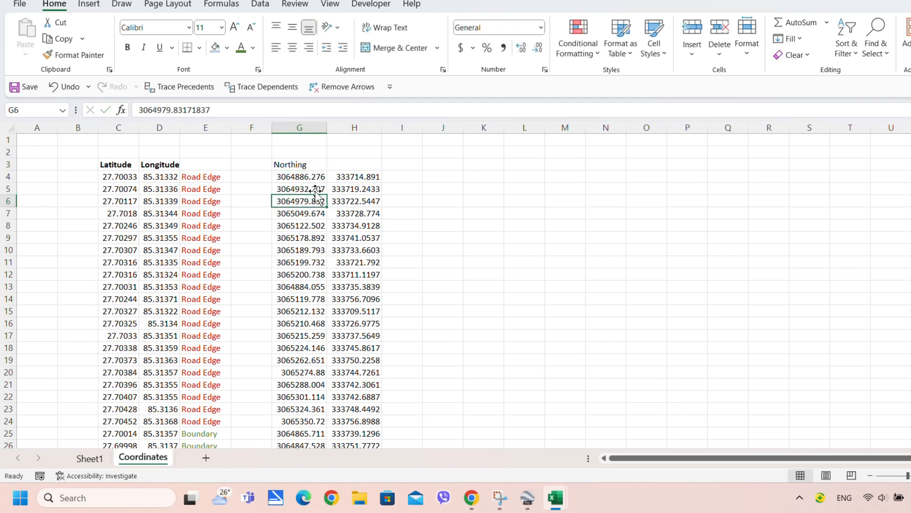
left_click(348, 163)
type("Eas")
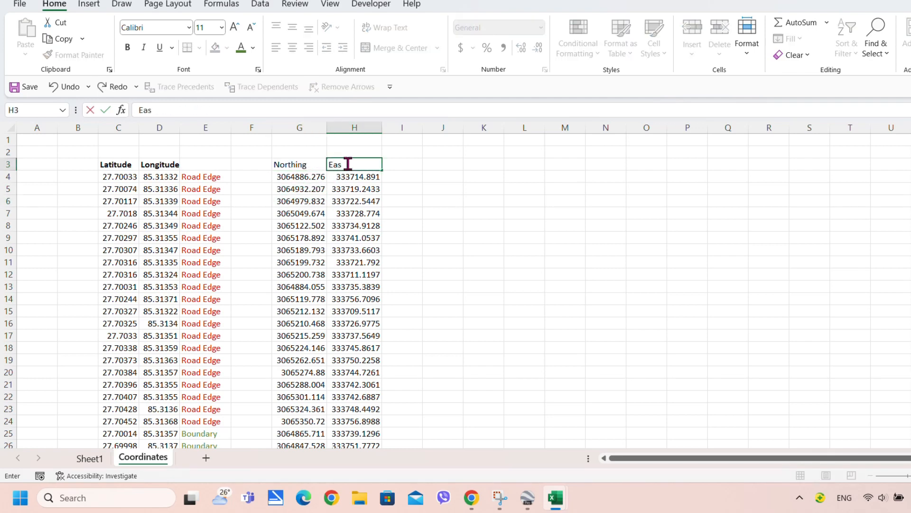
type("ting")
left_click(341, 222)
left_click(298, 166)
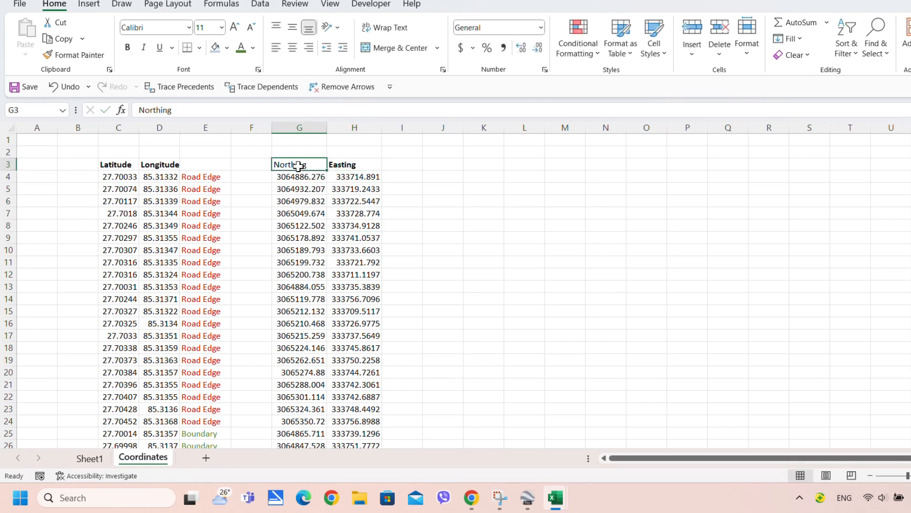
key("ctrl+b")
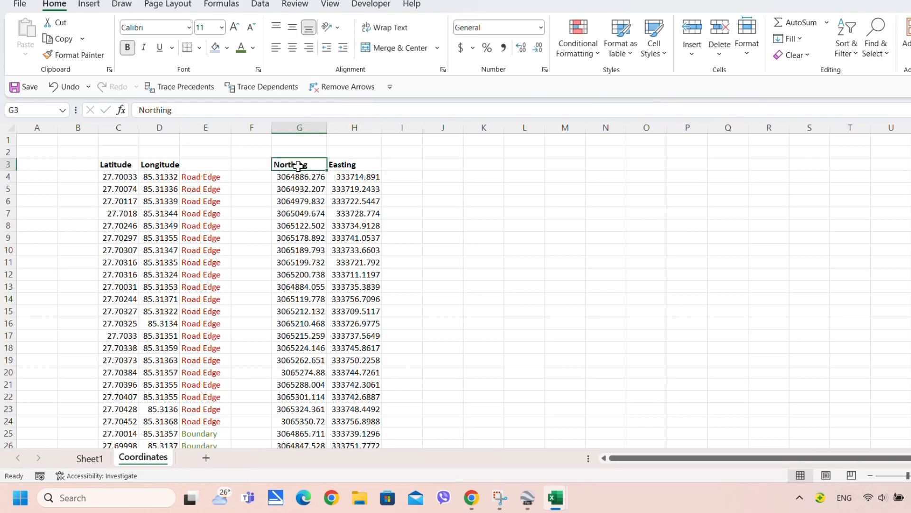
left_click(287, 214)
Enter the 'Remarks' heading in I3, correcting the mistyped 'P Code'
left_click(410, 164)
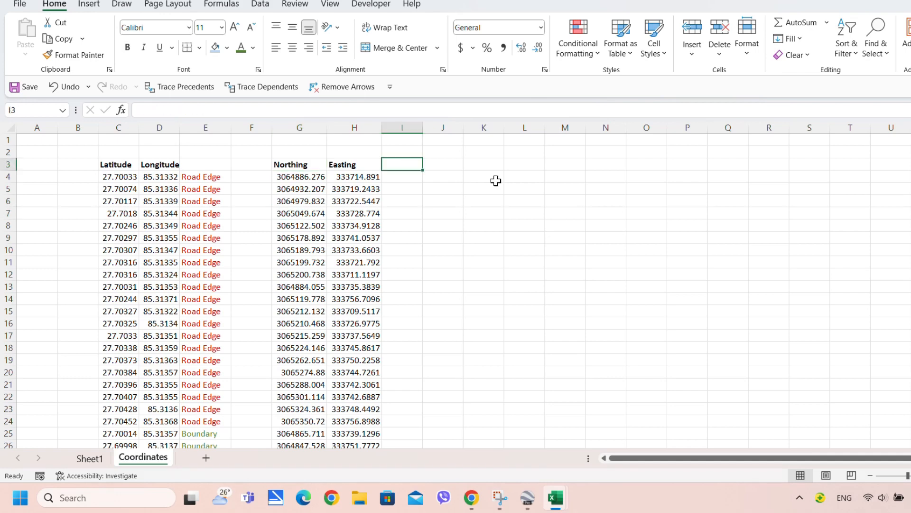
type("P Cod")
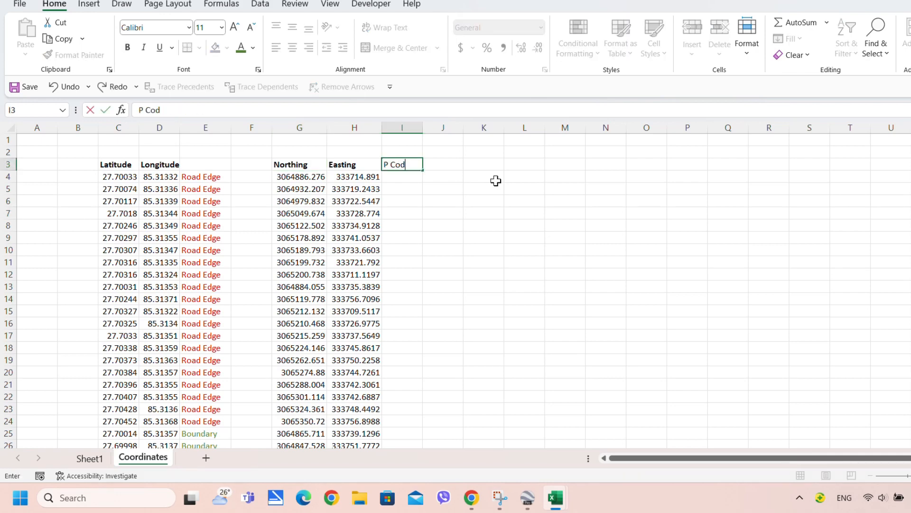
type("e")
left_click_drag(418, 165, 383, 164)
type("R")
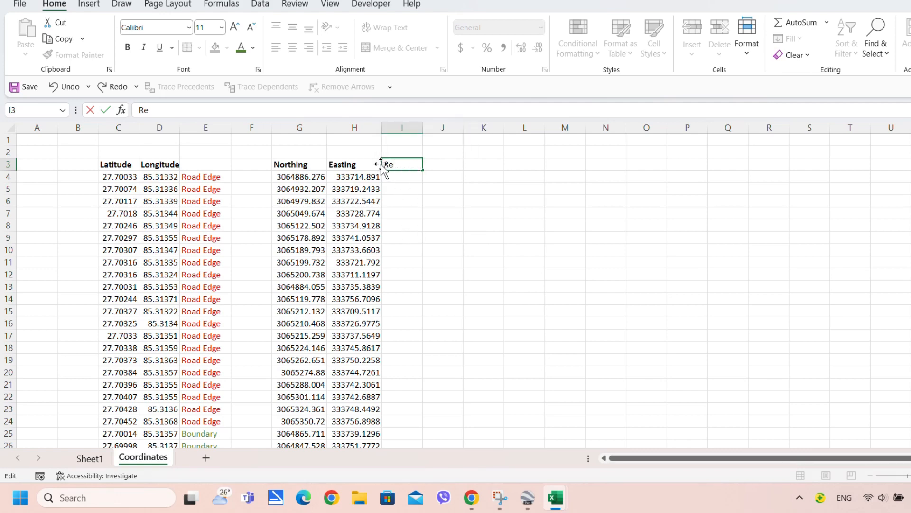
left_click(402, 214)
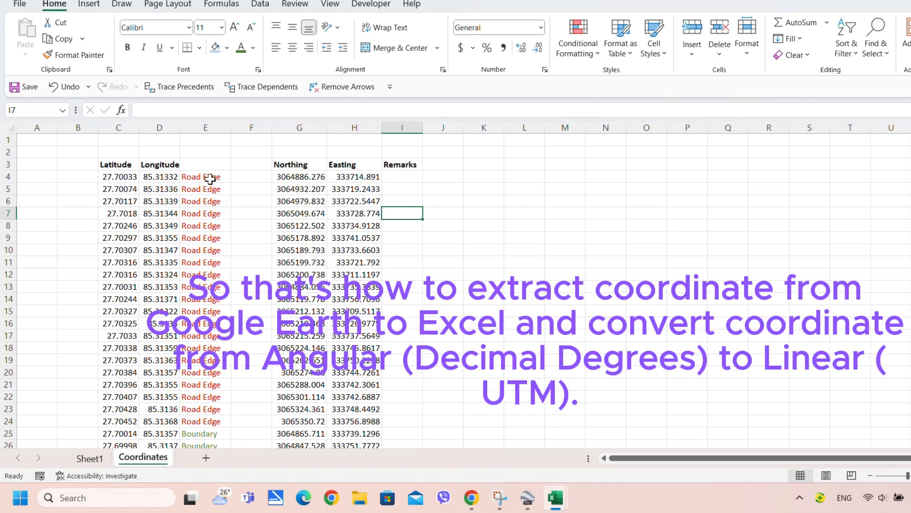
left_click(212, 126)
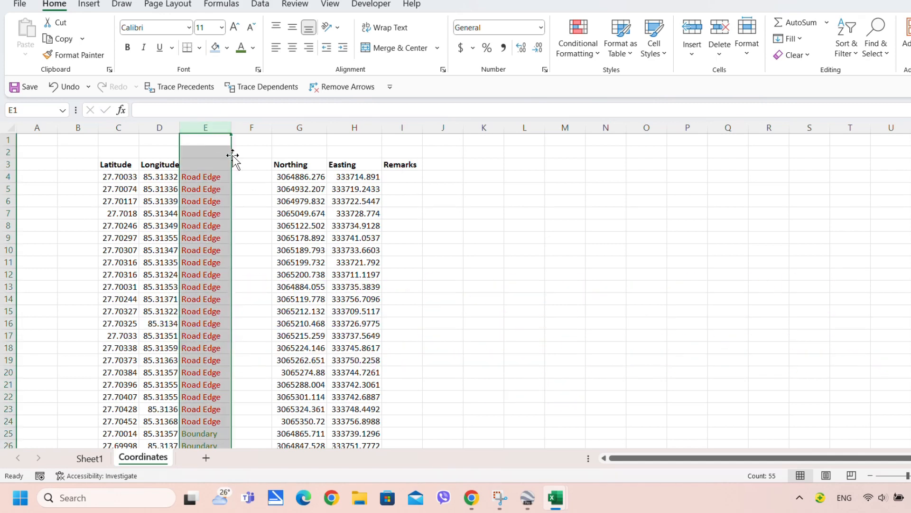
Move the remarks column E onto column I, replacing it, and retype the 'Remarks' heading
left_click_drag(232, 155, 409, 180)
left_click(478, 263)
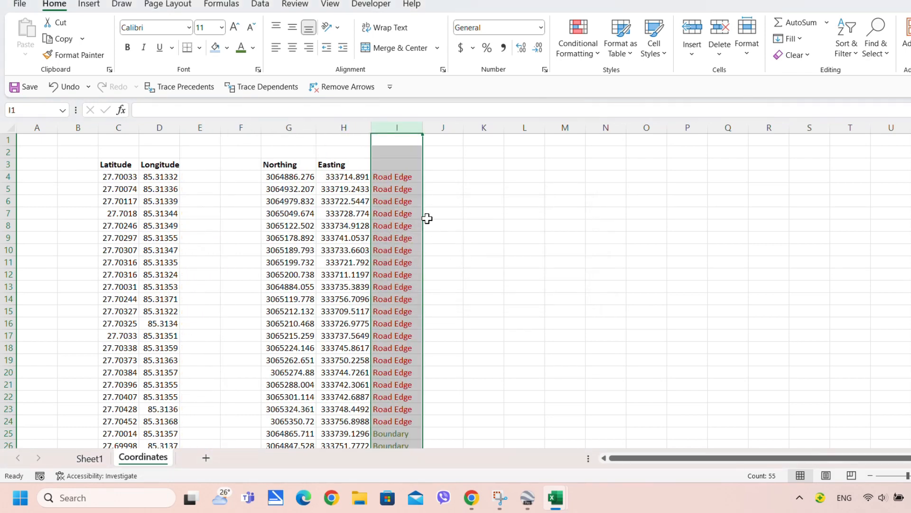
left_click(386, 161)
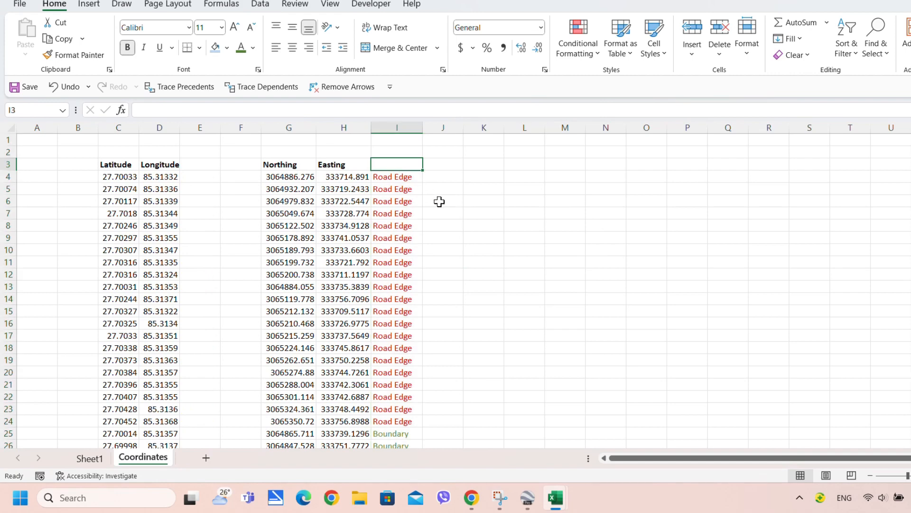
type("Remarks")
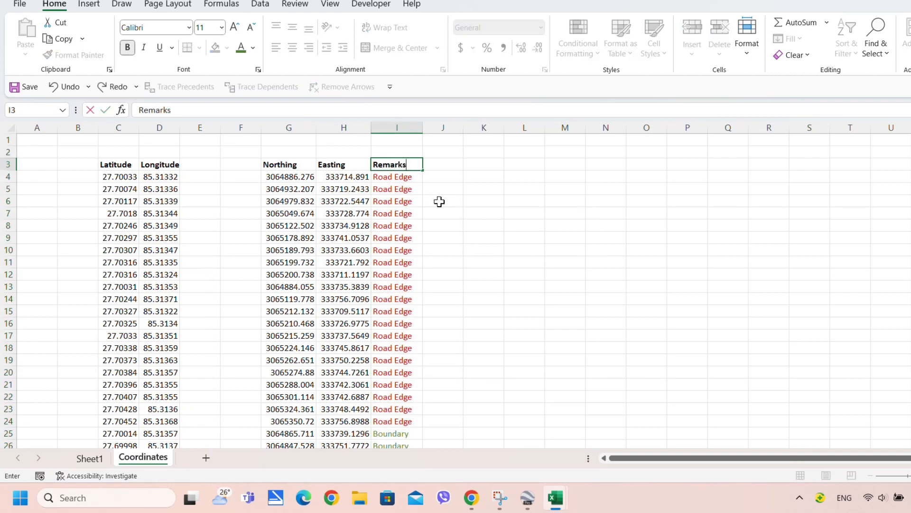
left_click(439, 201)
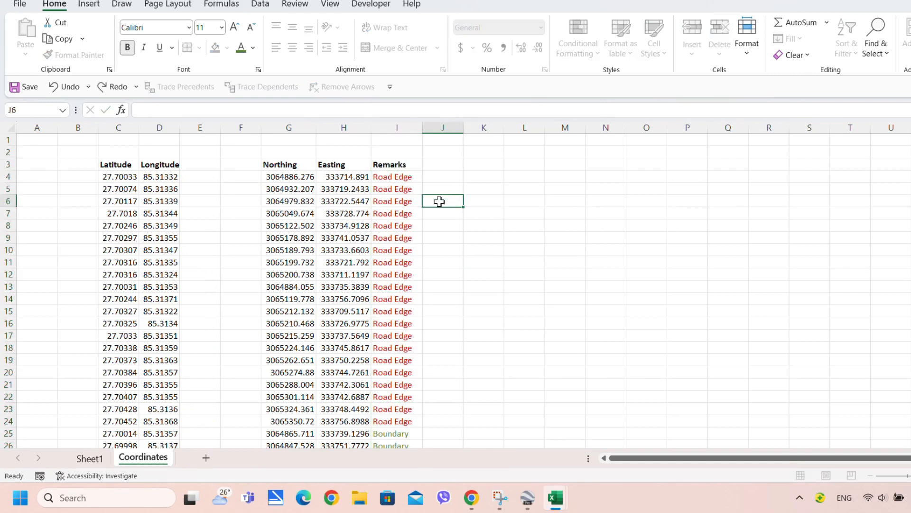
Select the Northing, Easting and Remarks data G4:I58
left_click(272, 164)
left_click_drag(280, 177, 393, 484)
left_click_drag(392, 489, 390, 407)
scroll(356, 328, "up", 12)
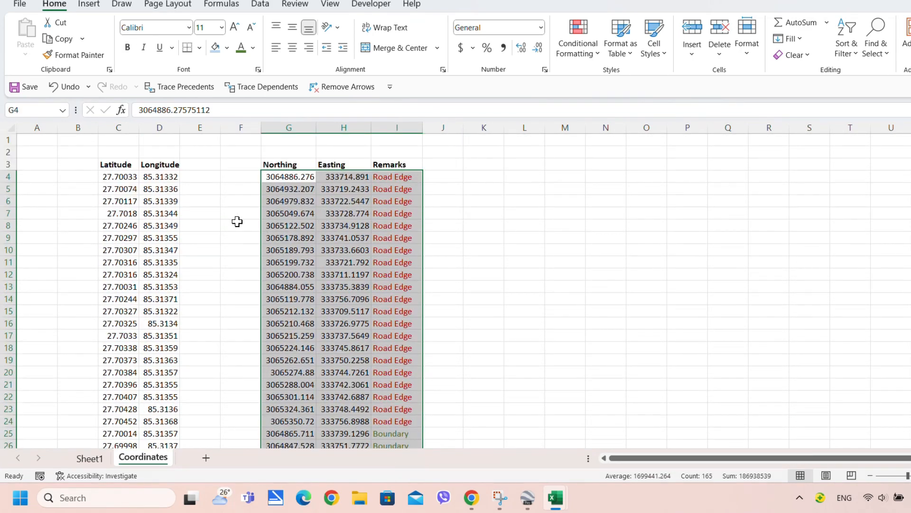
Append ' (m)' to the G3 and H3 headings, making them 'Northing (m)' and 'Easting (m)'
left_click(310, 215)
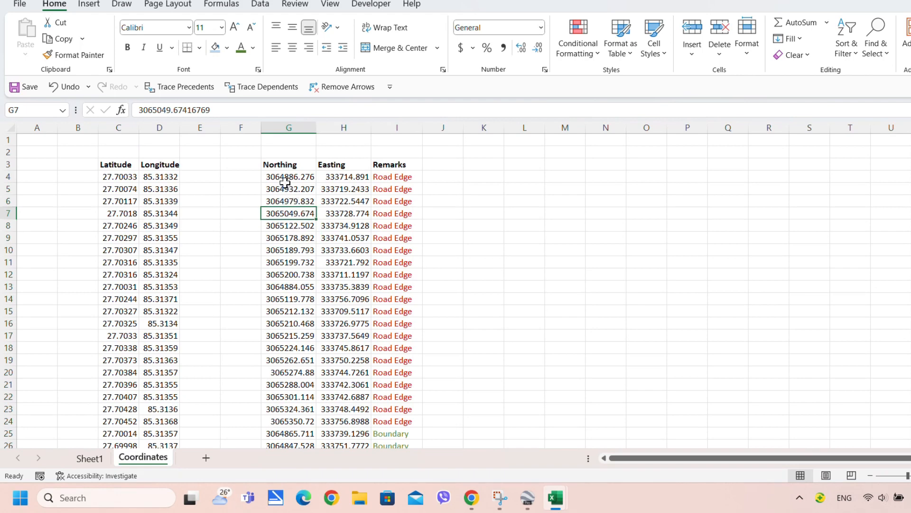
double_click(305, 167)
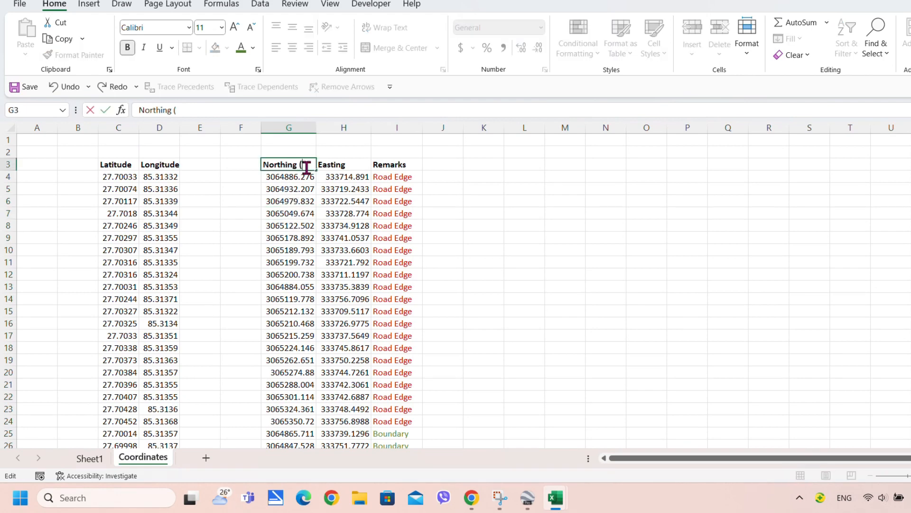
left_click(342, 164)
double_click(353, 165)
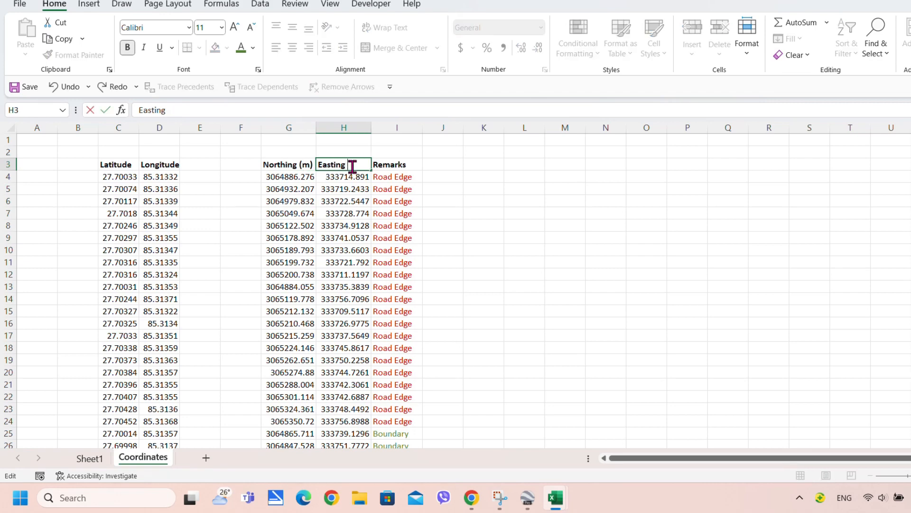
left_click(336, 202)
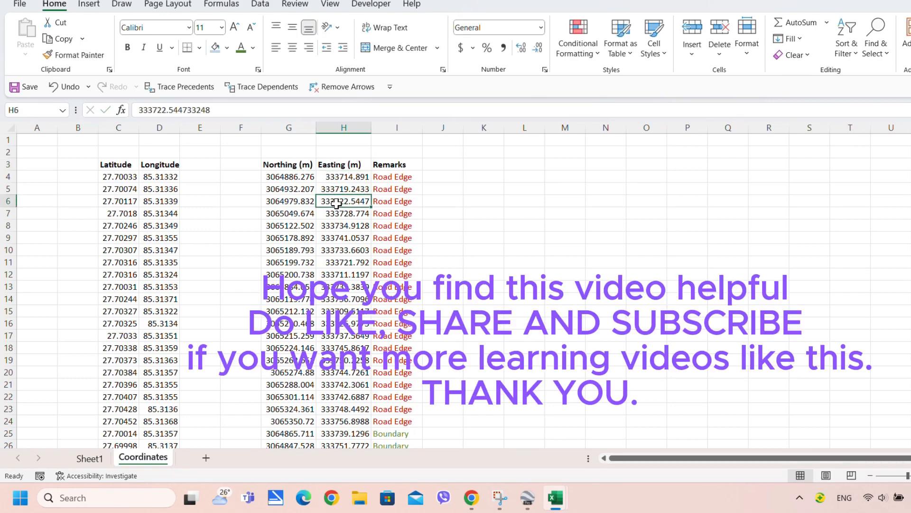
left_click(297, 202)
Widen columns G, H and I to fit the Northing (m), Easting (m) and Remarks contents
left_click_drag(317, 132, 327, 131)
left_click_drag(382, 127, 450, 127)
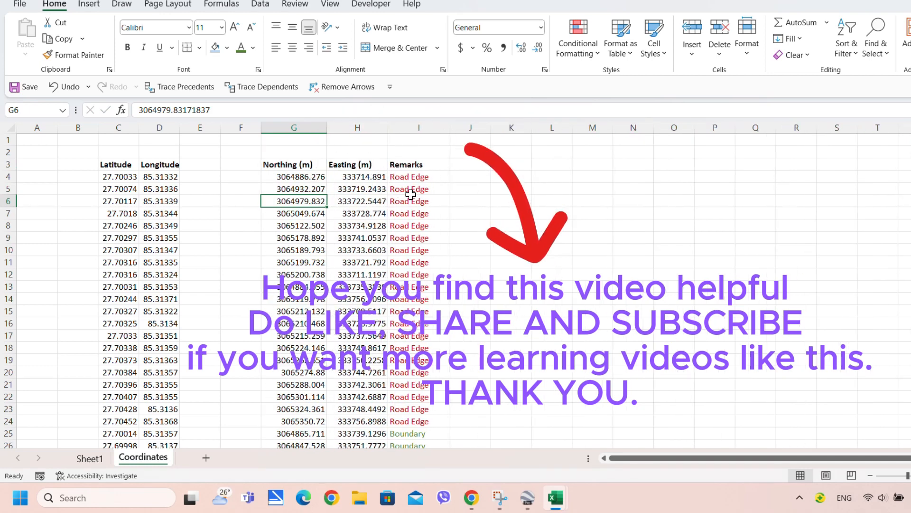
left_click(418, 189)
left_click(357, 211)
left_click(294, 213)
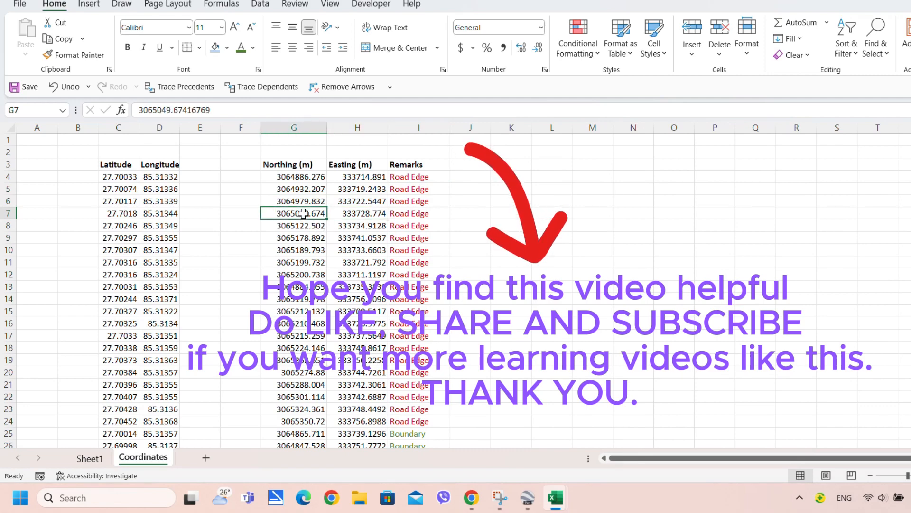